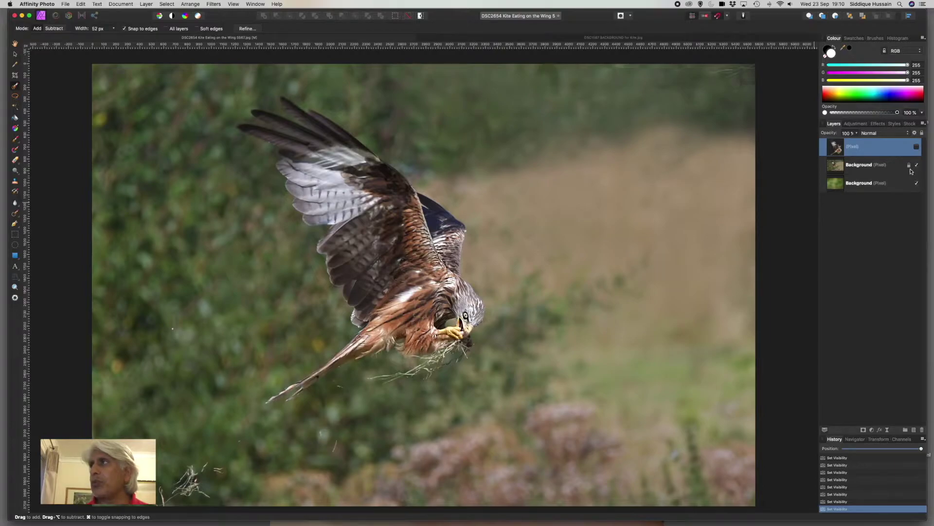
Step: Toggle the visibility of the cut-out kite and original photo layers to compare the bird against the original and green backgrounds
left_click(917, 146)
left_click(917, 165)
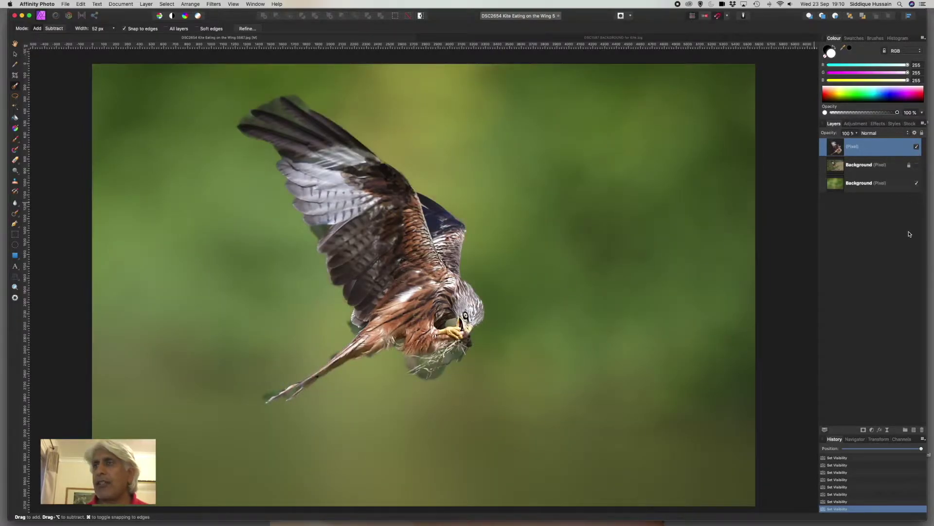
left_click(916, 146)
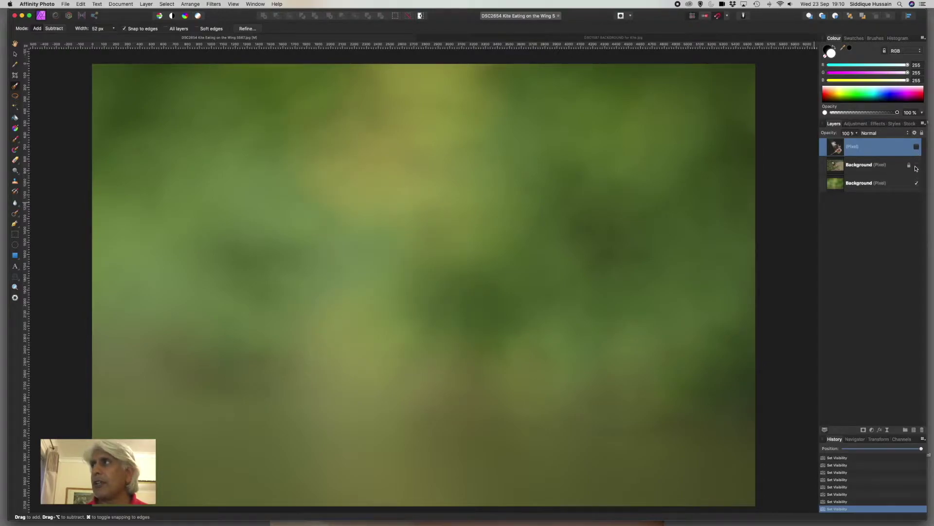
left_click(917, 165)
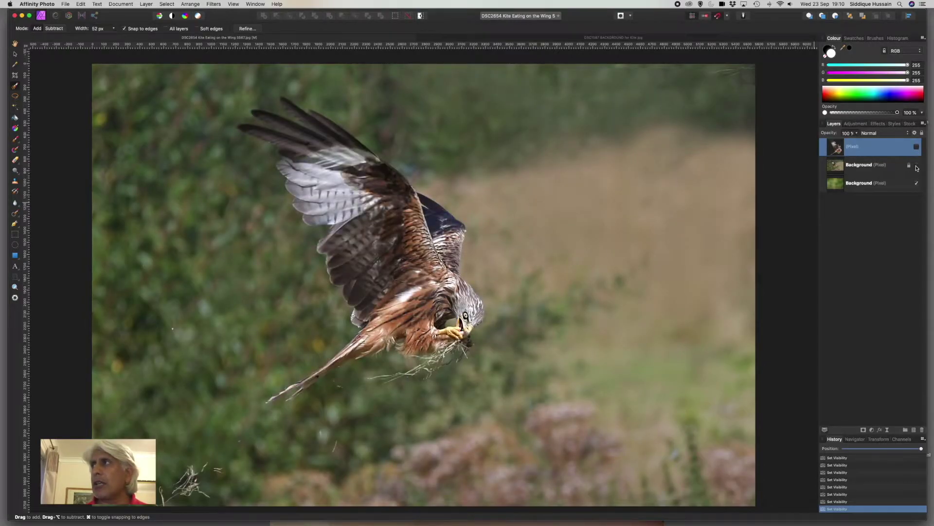
left_click(917, 166)
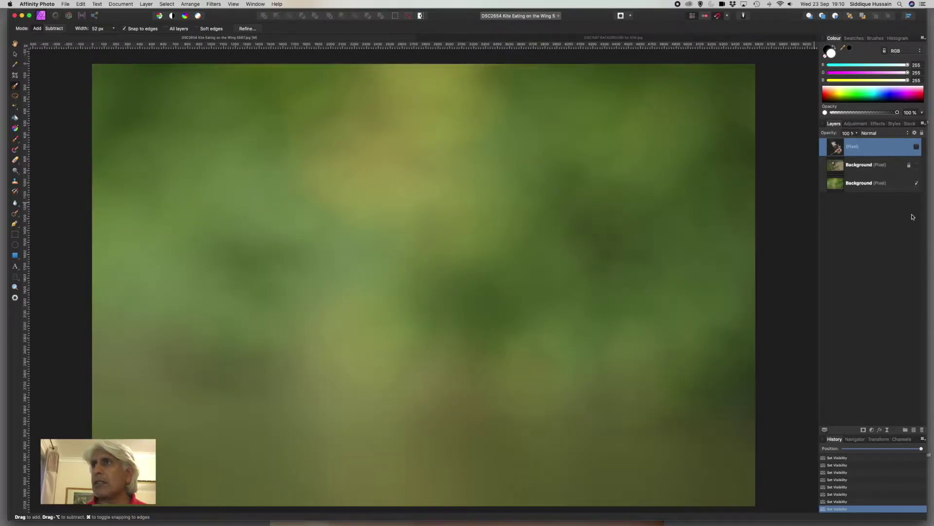
left_click(917, 165)
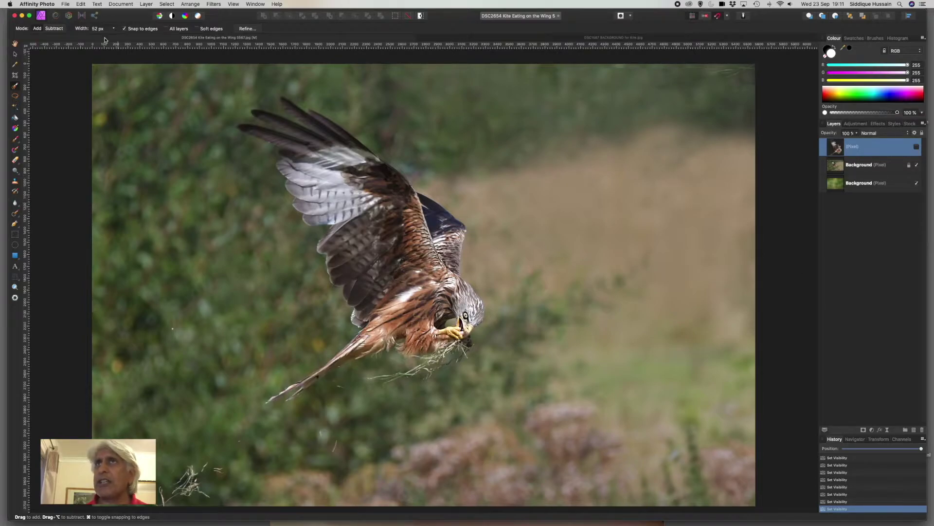
Step: Close the layered kite composite document without saving the changes
left_click(66, 5)
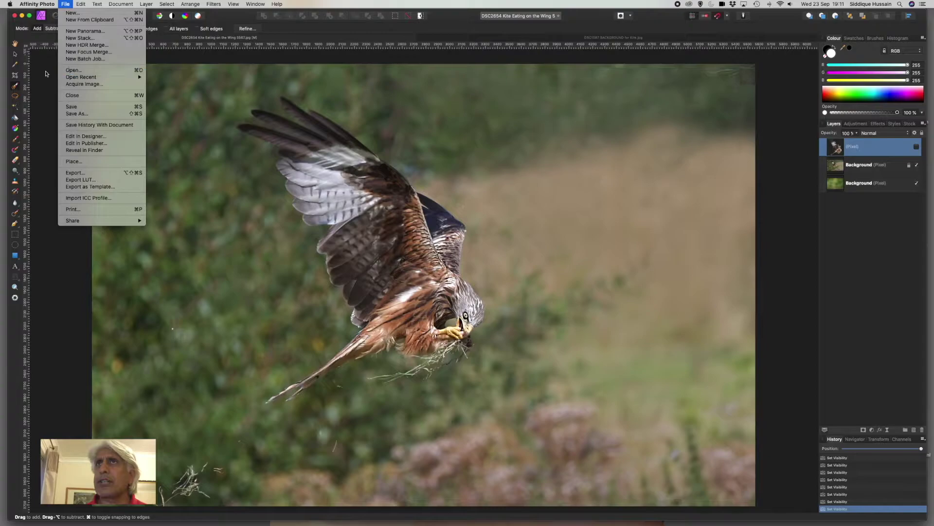
left_click(461, 63)
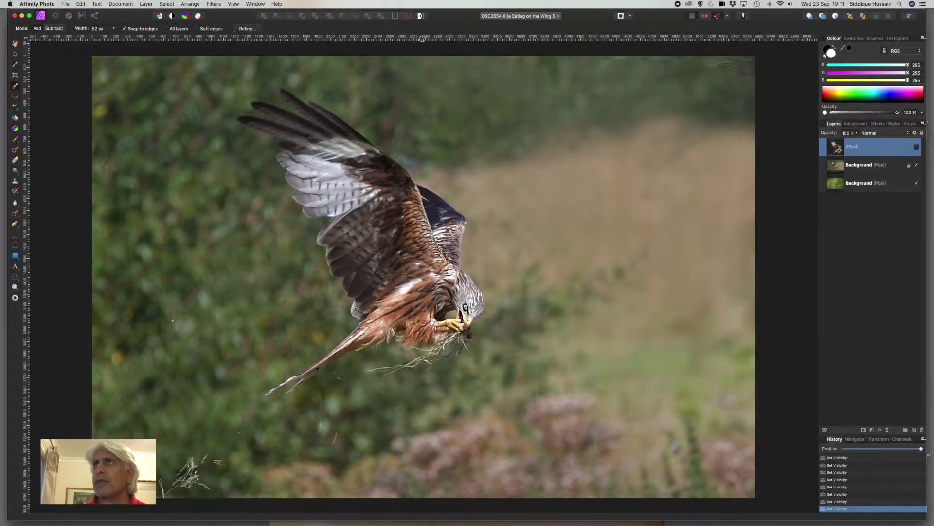
left_click(66, 5)
left_click(88, 95)
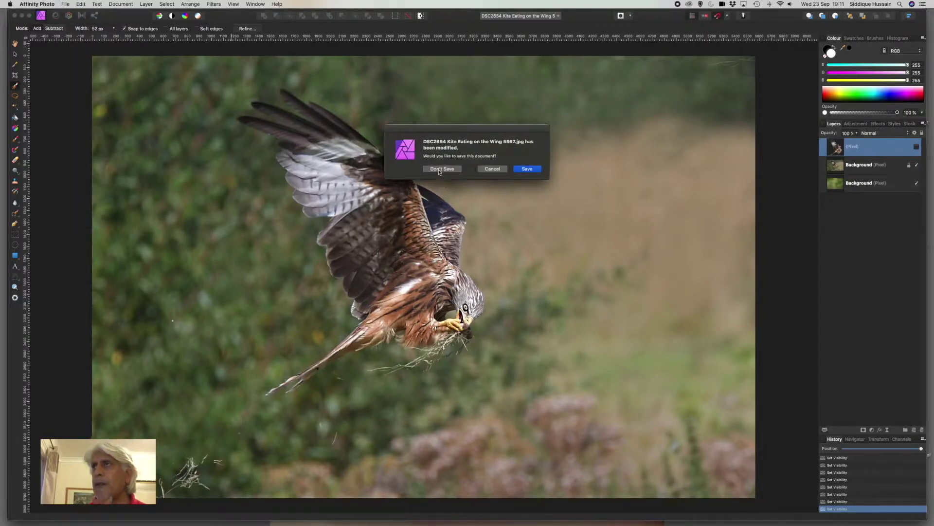
left_click(438, 169)
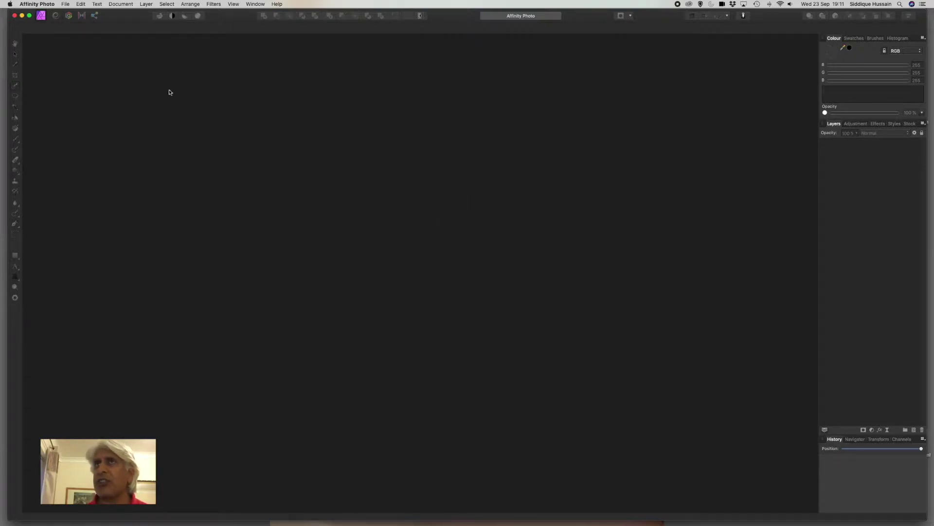
Step: Open the recent files "DSC2654 Kite Eating on the Wing 5567.jpg" and "DSC1587 BACKGROUND for Kite.jpg"
left_click(65, 5)
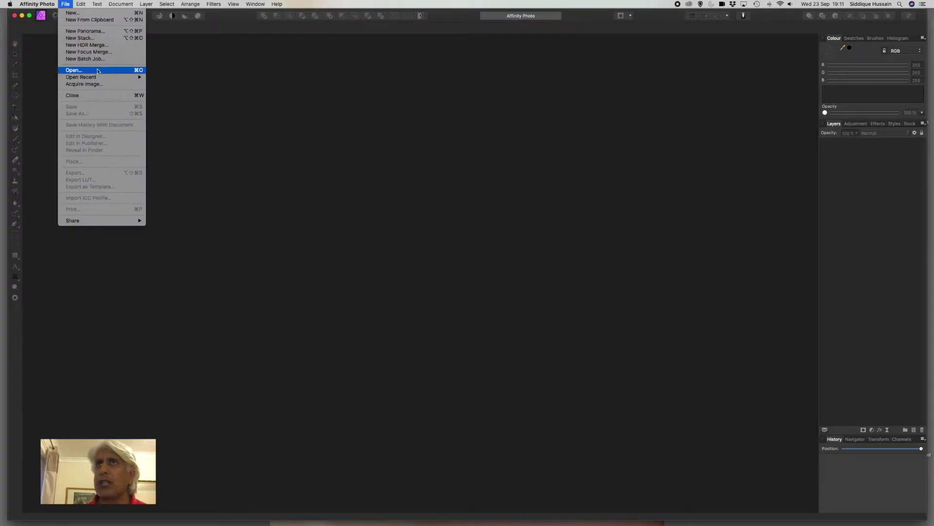
mouse_move(108, 77)
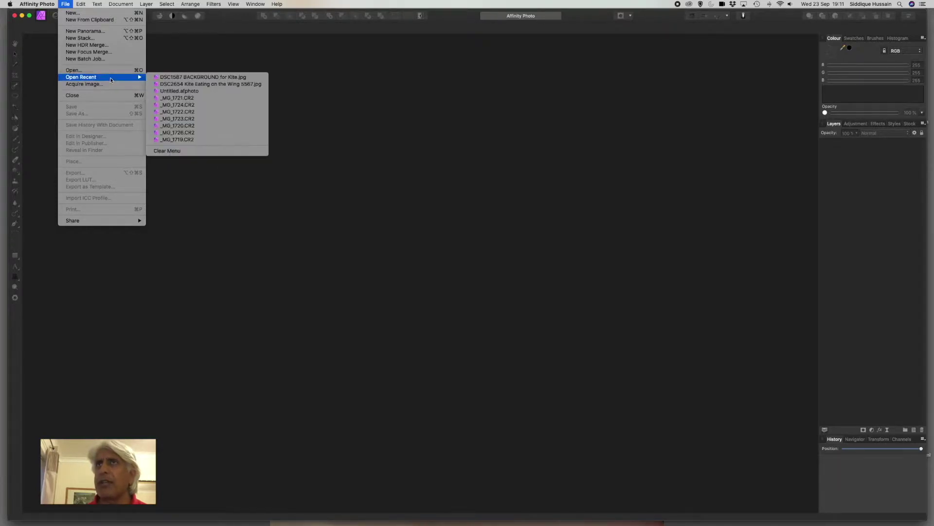
left_click(180, 85)
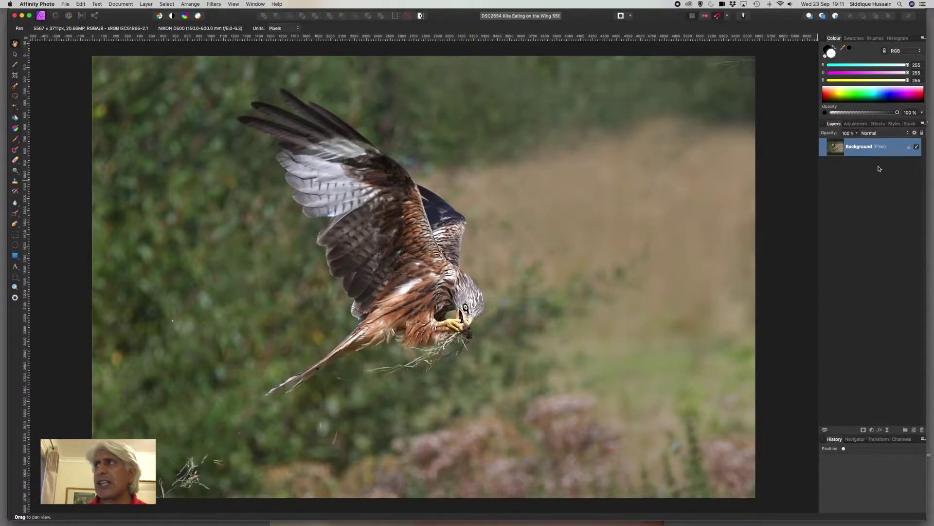
left_click(65, 5)
mouse_move(123, 79)
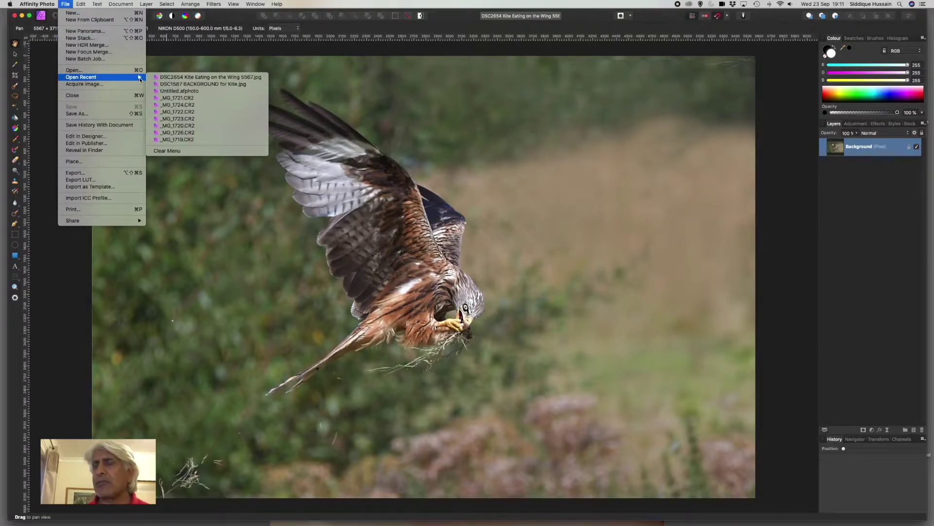
left_click(190, 84)
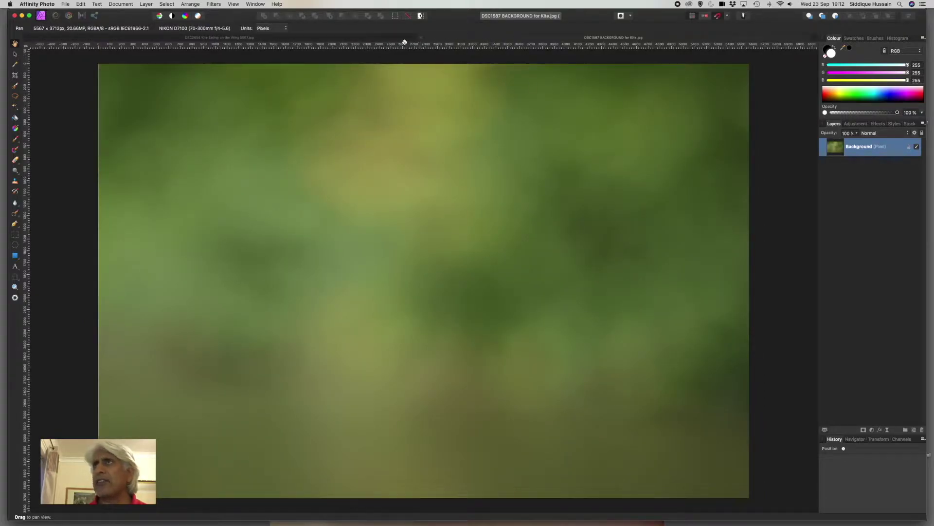
Step: Switch back and forth between the kite photo and the green background image to compare the two documents
left_click(339, 38)
left_click(453, 39)
left_click(369, 38)
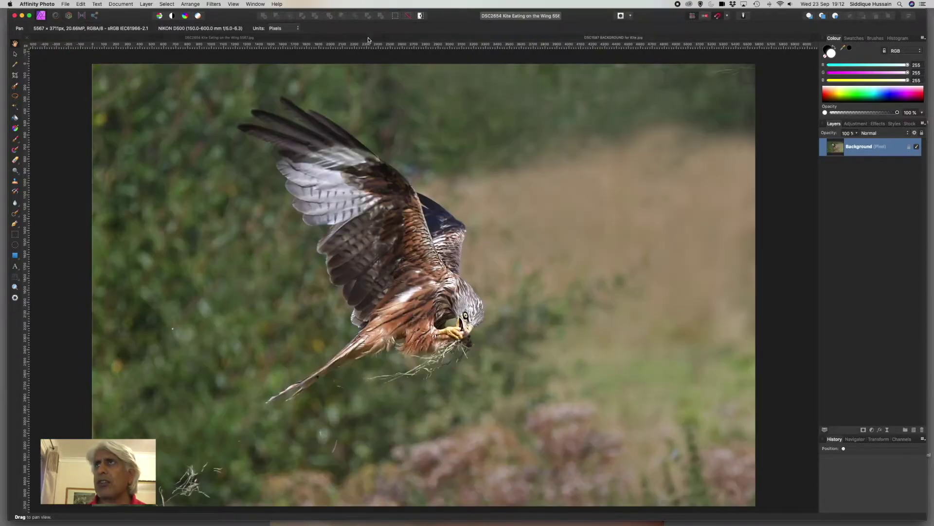
left_click(427, 40)
left_click(376, 40)
left_click(449, 40)
left_click(392, 39)
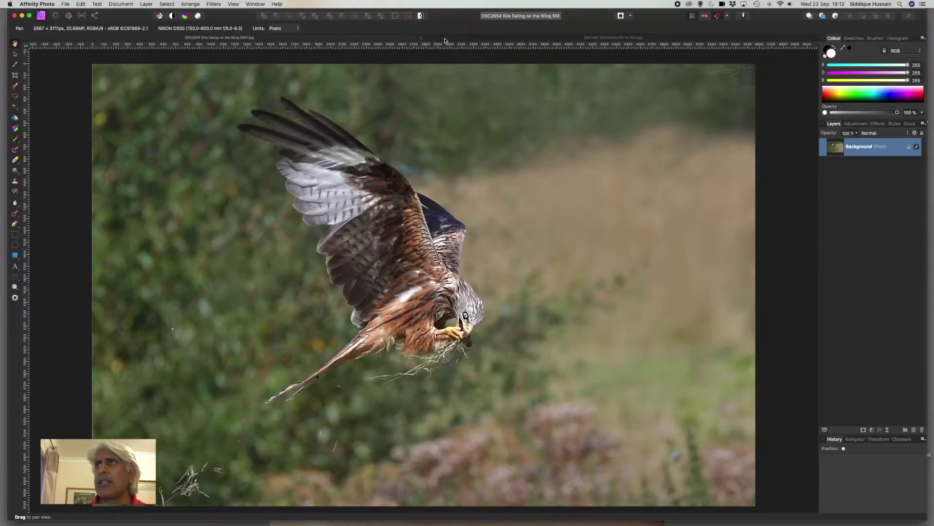
left_click(444, 39)
left_click(392, 40)
left_click(449, 39)
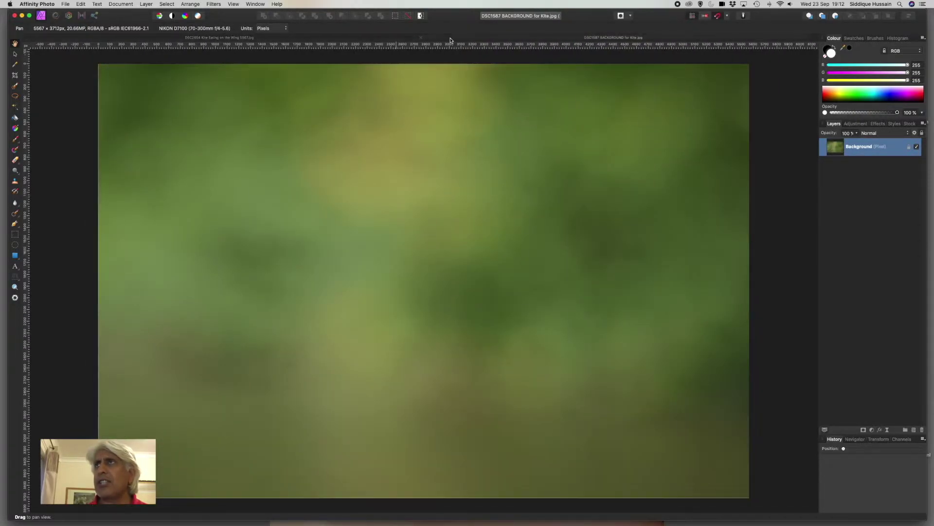
left_click(376, 39)
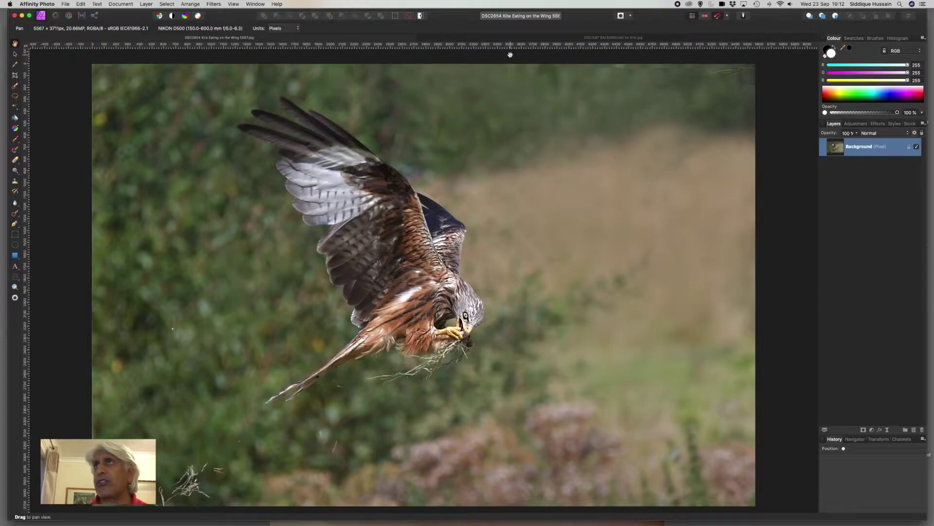
Step: Copy the Background layer of the green background image and paste it into the kite photo as a new layer
left_click(489, 39)
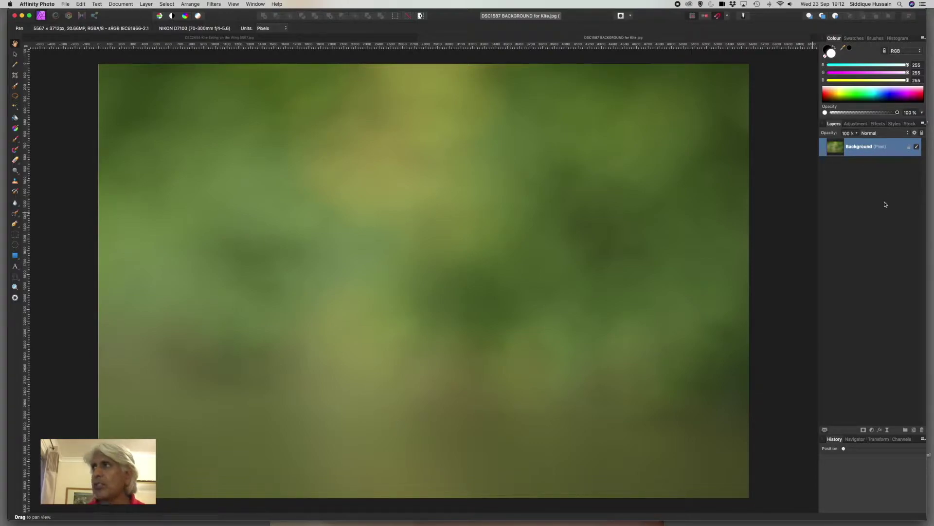
left_click(303, 39)
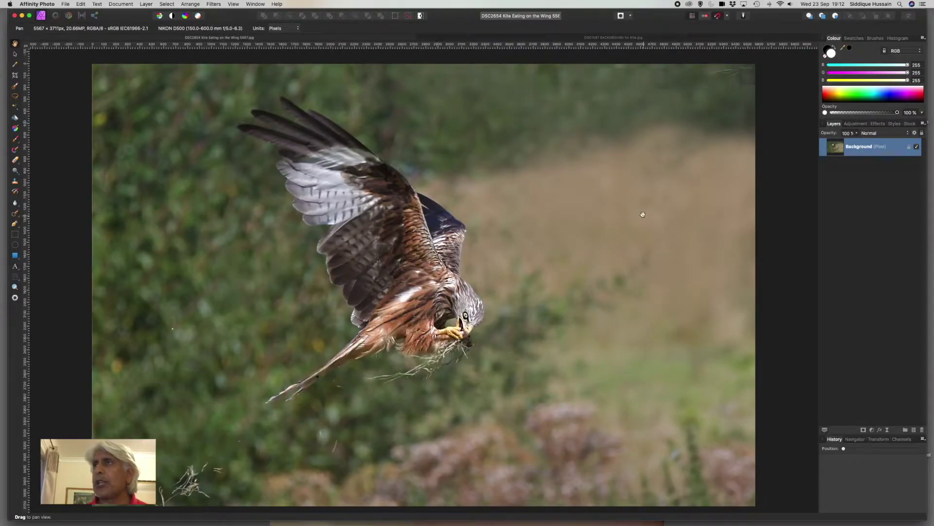
left_click(849, 217)
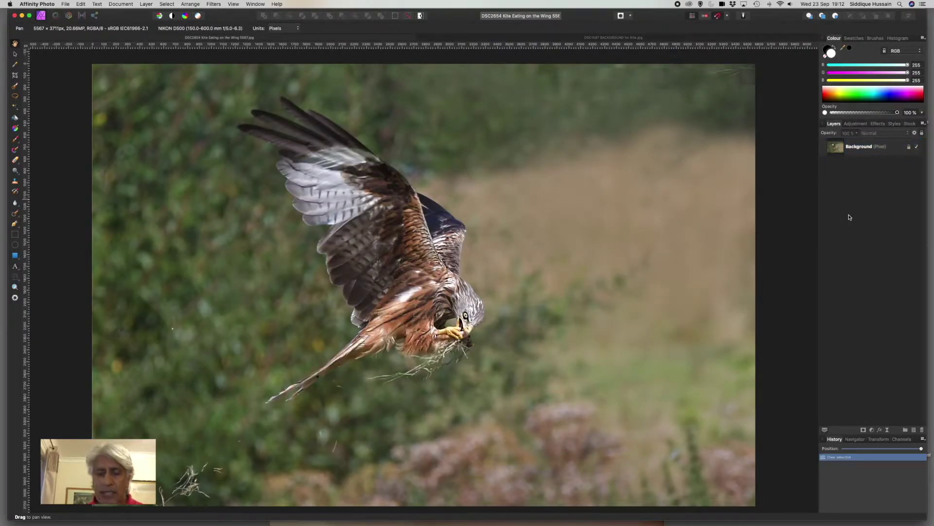
key("cmd+v")
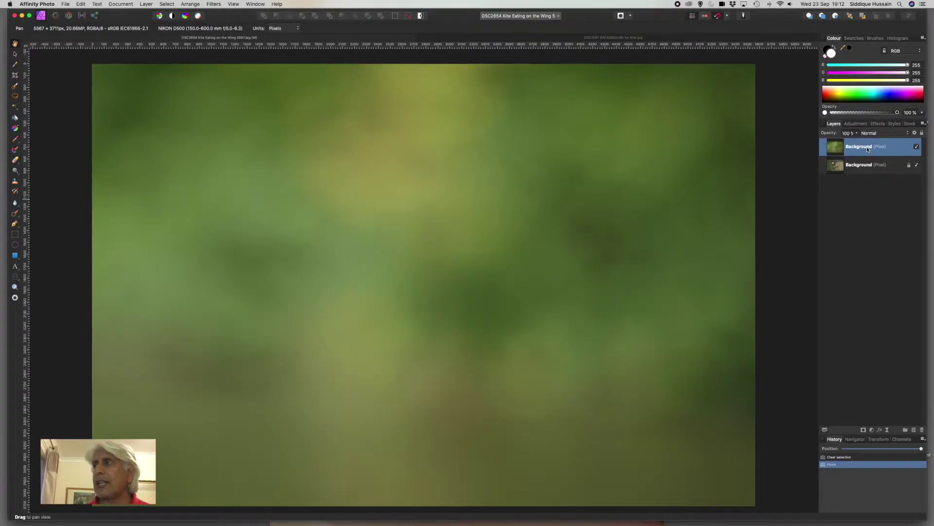
Step: Check the pasted green layer by hiding and showing it, and move it beneath the kite photo layer
left_click(917, 147)
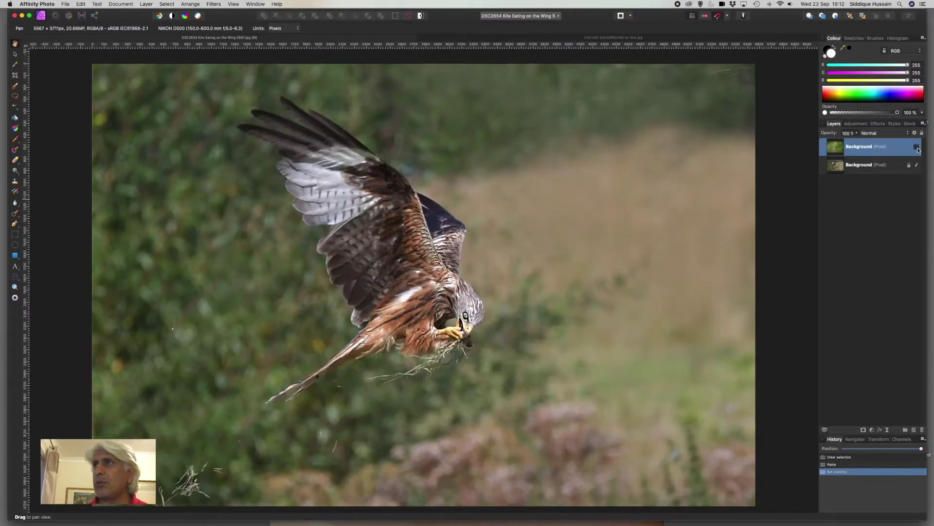
left_click(917, 147)
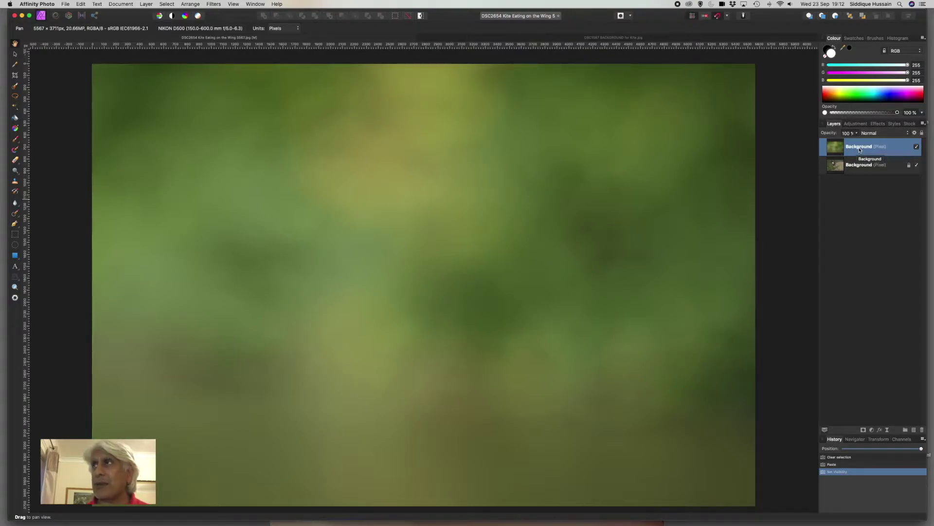
left_click_drag(857, 150, 857, 177)
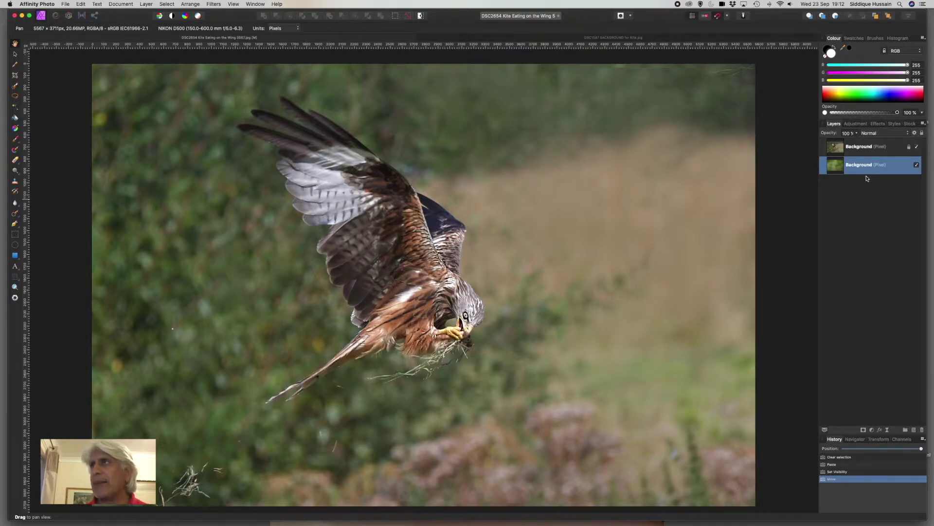
Step: On the kite photo layer, select the bird's wings, body and head with the Selection Brush at a width of 158 px
left_click(855, 149)
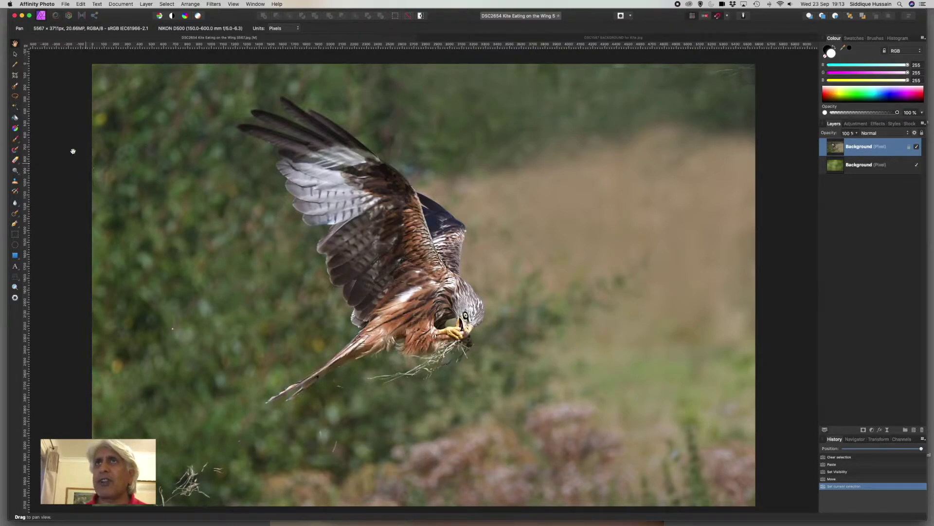
left_click(15, 86)
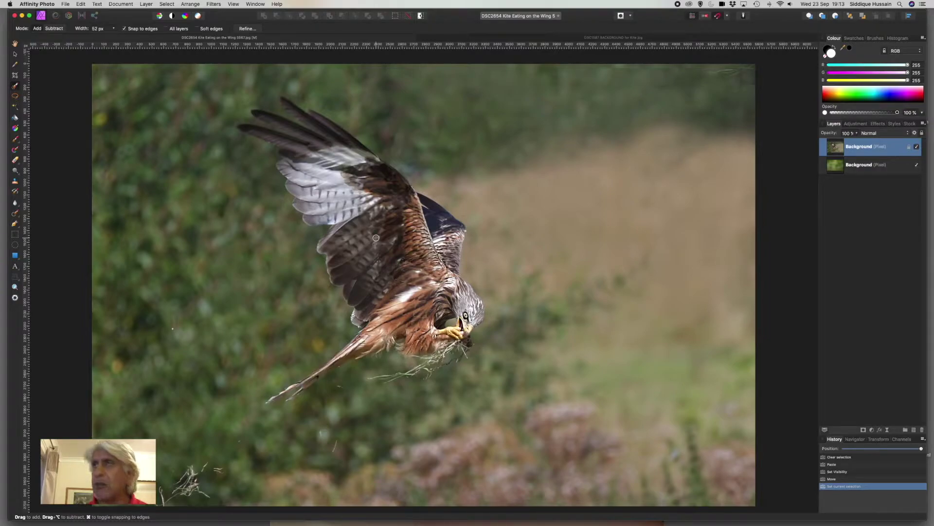
key("bracketright")
key("bracketright")
key("bracketright")
key("bracketright")
key("bracketright")
key("bracketright")
key("bracketright")
key("bracketright")
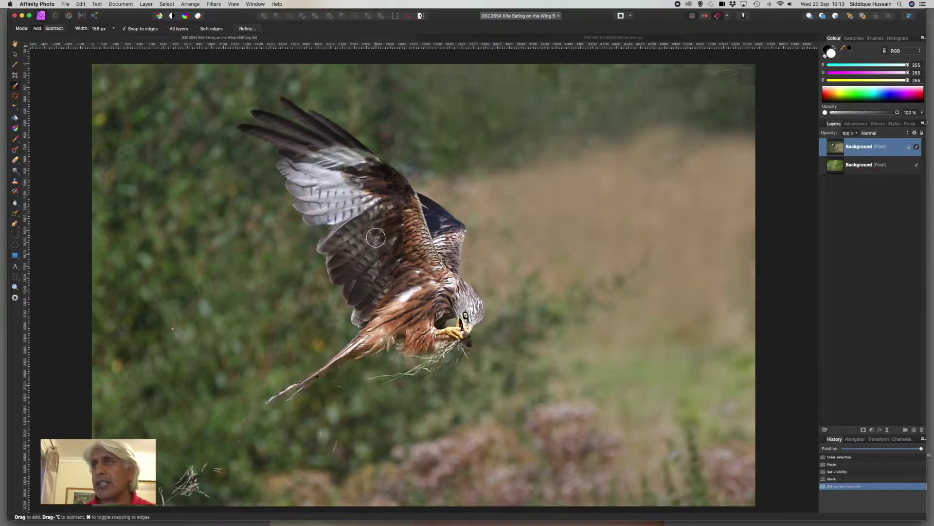
mouse_move(375, 238)
left_mouse_down()
mouse_move(392, 243)
mouse_move(313, 131)
mouse_move(288, 121)
mouse_move(253, 128)
left_mouse_up()
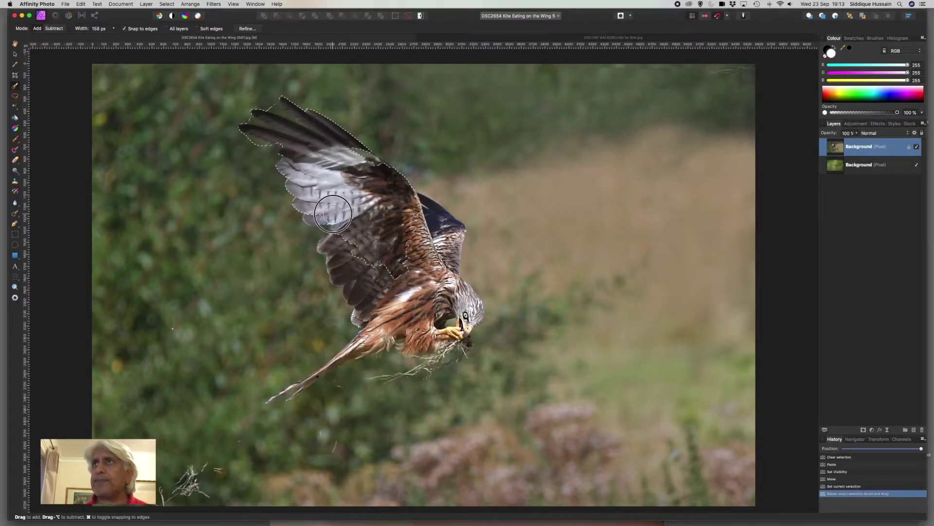
mouse_move(347, 241)
left_mouse_down()
mouse_move(360, 272)
mouse_move(390, 253)
left_mouse_up()
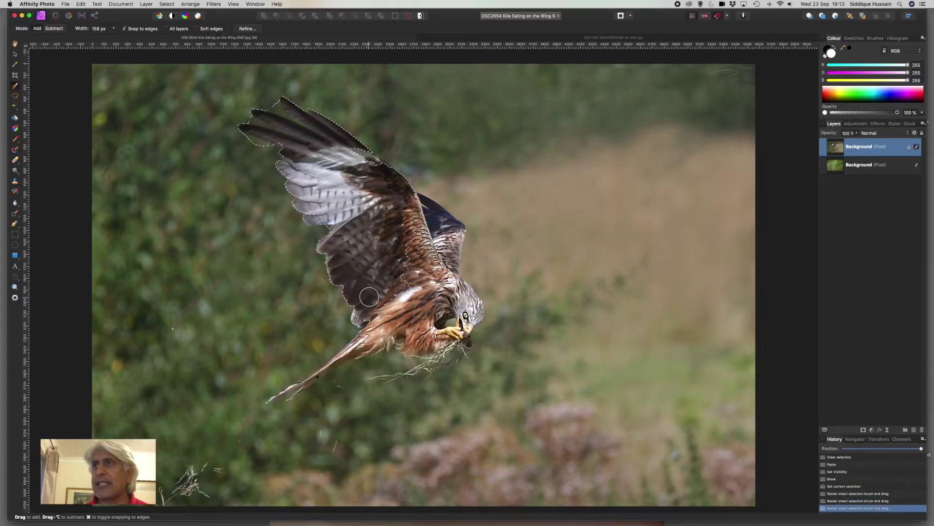
mouse_move(381, 220)
left_mouse_down()
mouse_move(411, 258)
mouse_move(448, 229)
mouse_move(427, 290)
mouse_move(447, 308)
mouse_move(463, 297)
mouse_move(475, 316)
mouse_move(452, 316)
left_mouse_up()
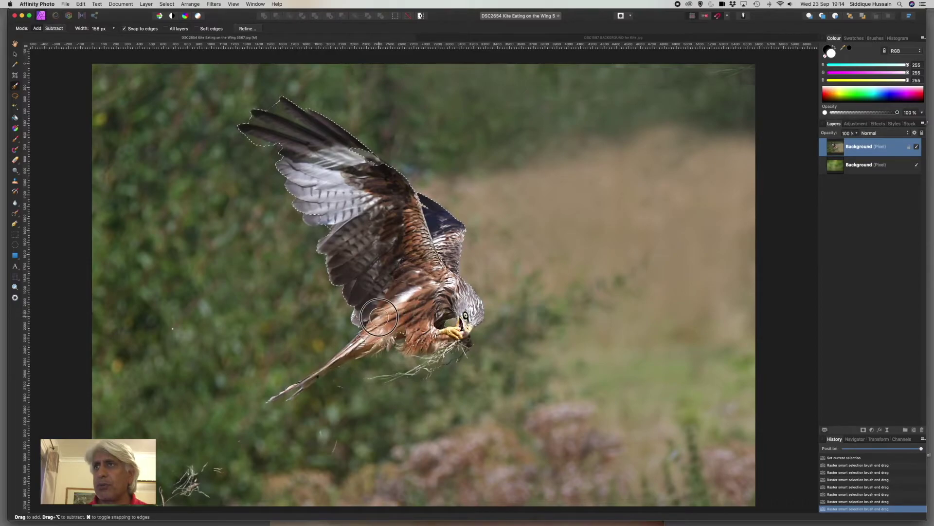
left_click_drag(365, 316, 363, 325)
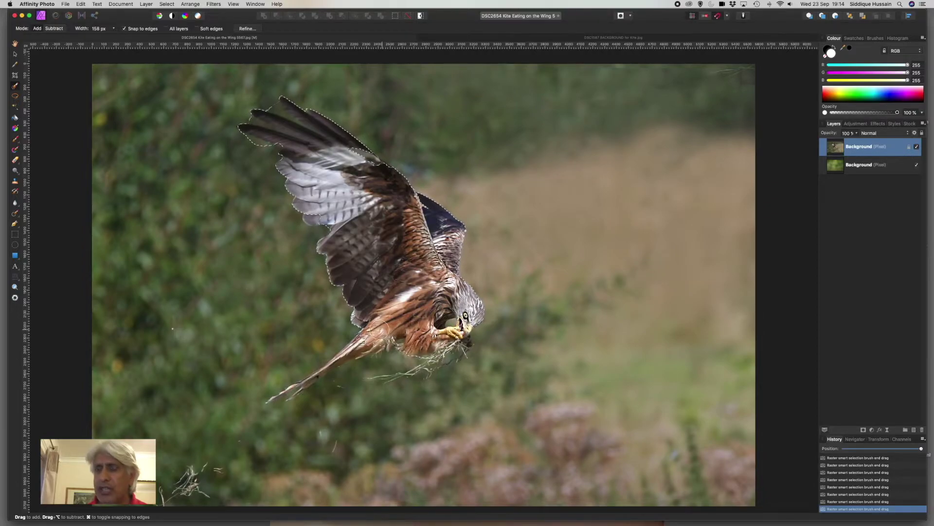
Step: Reduce the selection brush width to 26 px and add the tip of the bird's tail to the selection
key("bracketleft")
key("bracketleft")
key("bracketleft")
key("bracketleft")
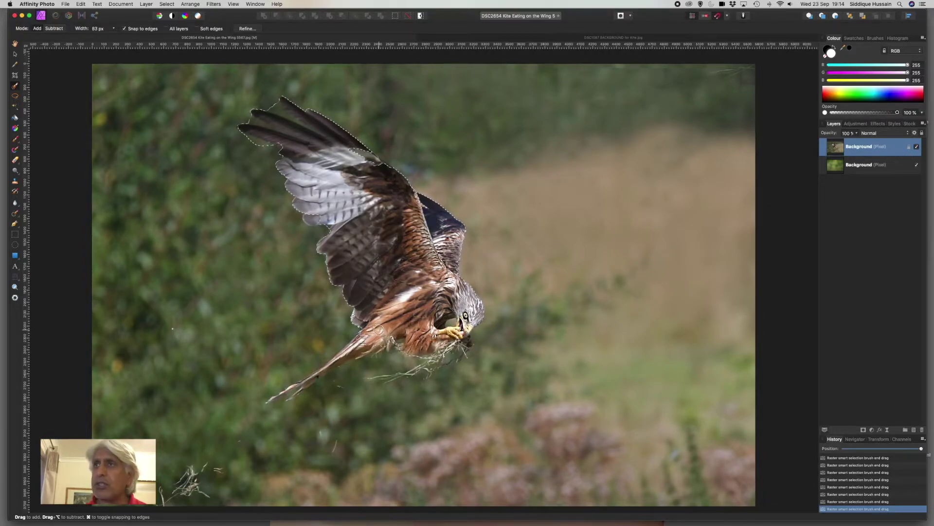
scroll(369, 345, "up", 3)
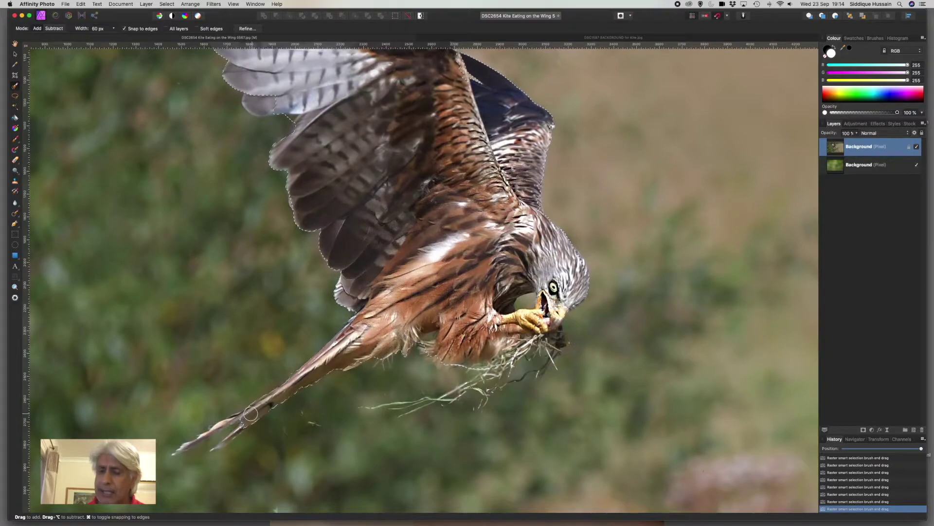
key("bracketleft")
key("bracketleft")
key("bracketleft")
key("bracketleft")
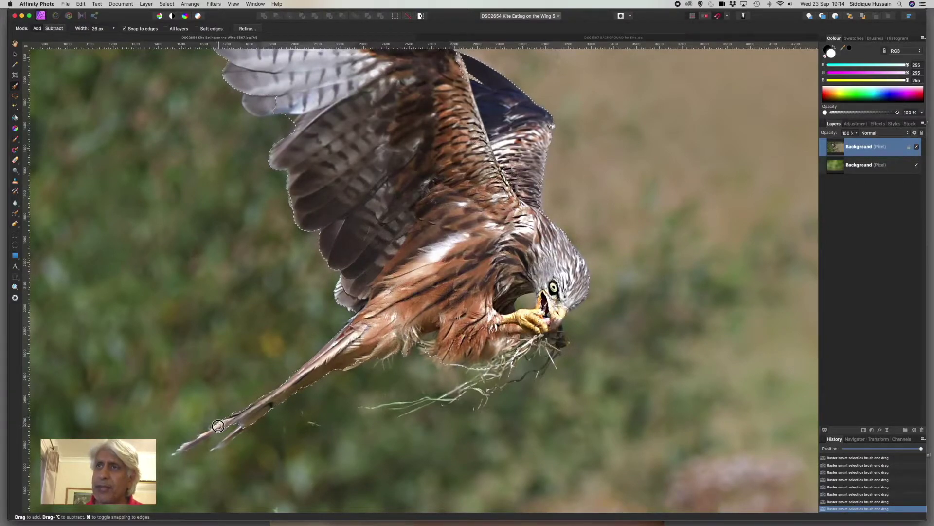
left_click_drag(200, 436, 183, 445)
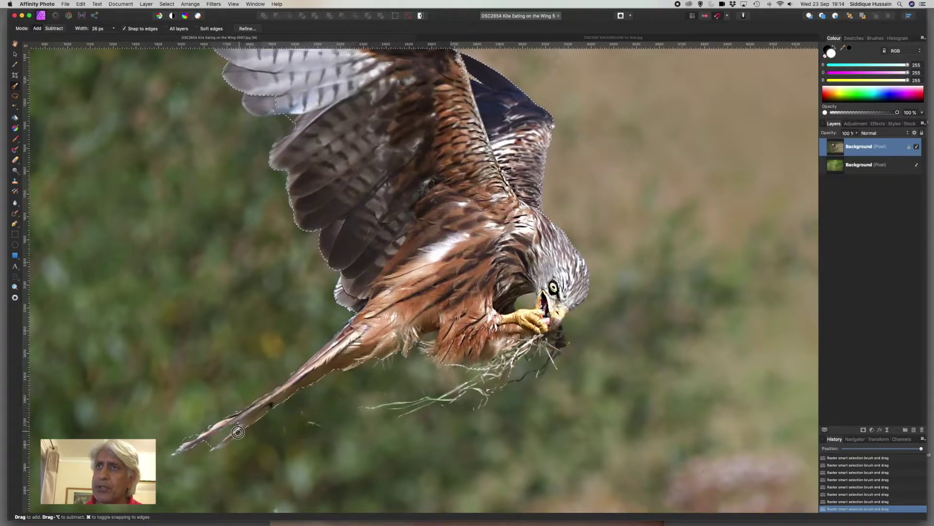
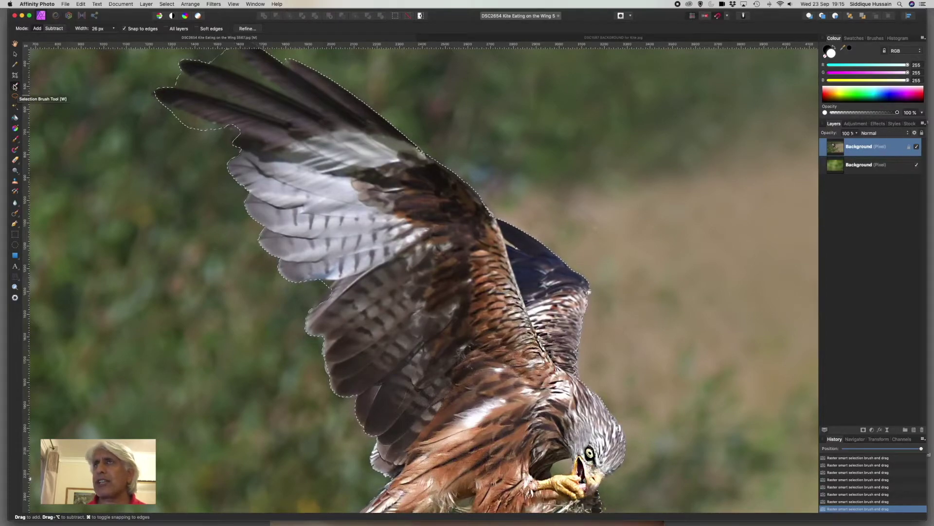
Step: Refine the selection along the outer edges of the wings, back and head with the Matte brush at 87 px, and apply it
left_click(247, 29)
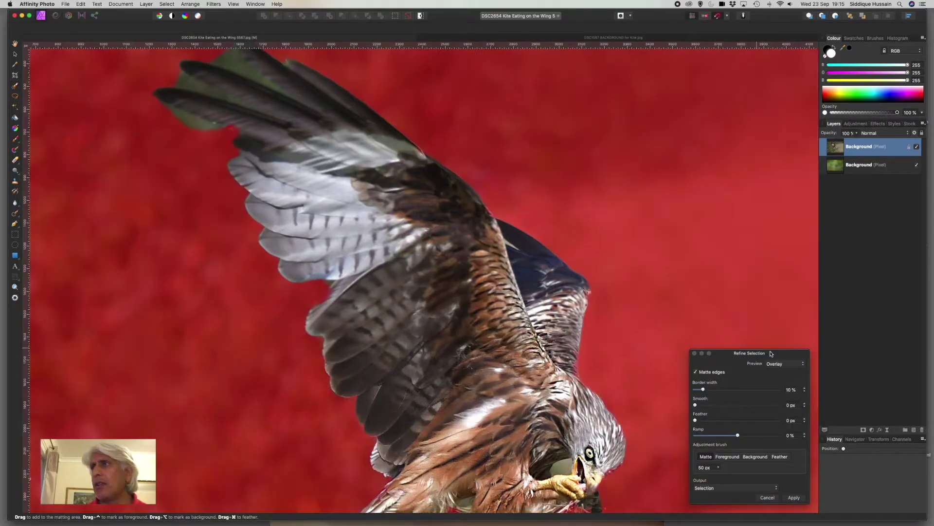
left_click_drag(771, 353, 736, 96)
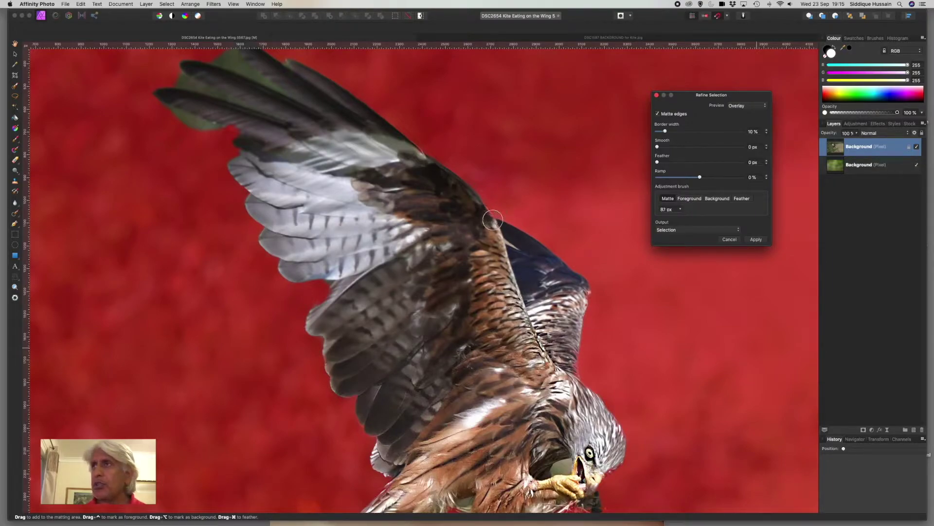
left_click_drag(485, 206, 351, 95)
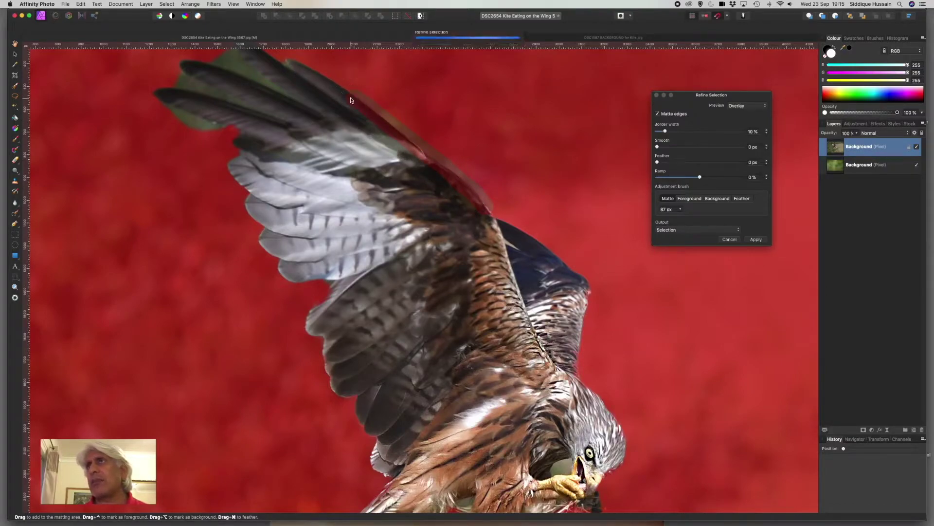
mouse_move(485, 203)
left_mouse_down()
mouse_move(583, 279)
mouse_move(588, 360)
mouse_move(574, 389)
mouse_move(616, 419)
mouse_move(629, 450)
mouse_move(602, 487)
mouse_move(599, 509)
left_mouse_up()
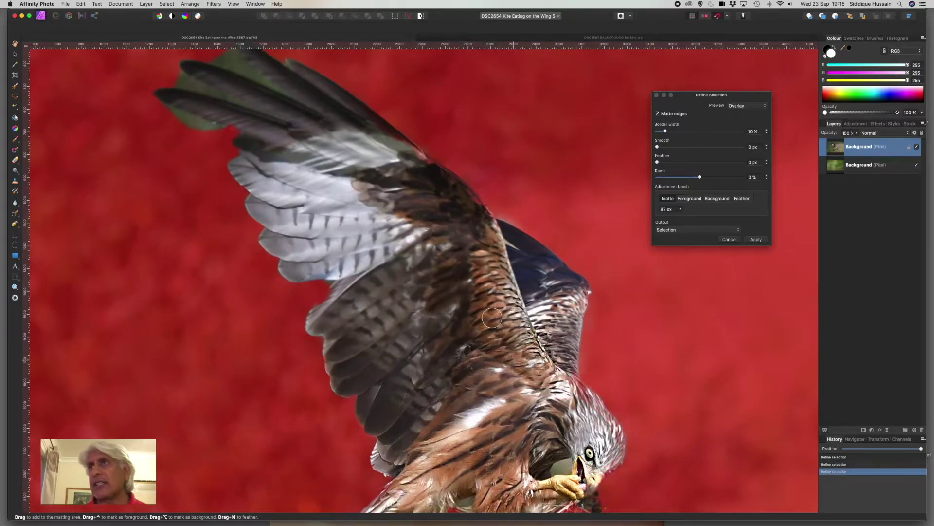
mouse_move(365, 104)
left_mouse_down()
mouse_move(296, 60)
mouse_move(277, 56)
left_mouse_up()
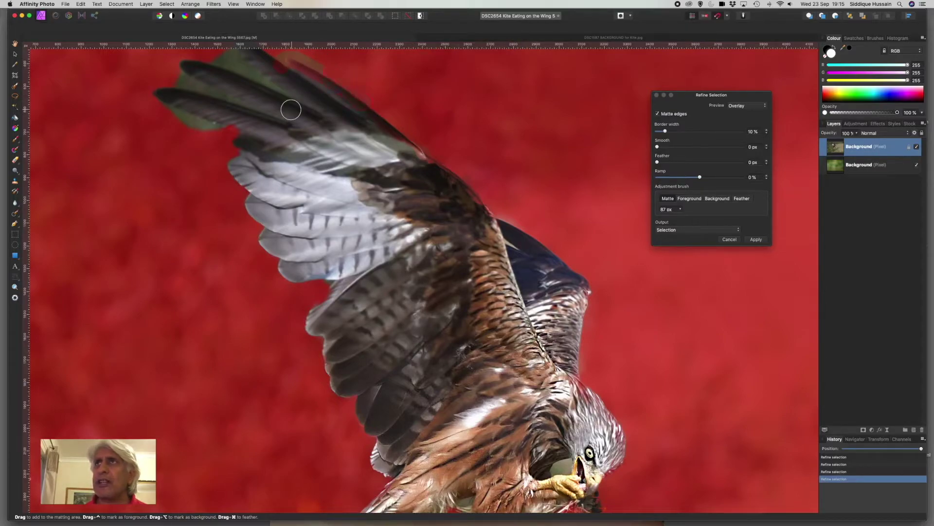
mouse_move(244, 132)
left_mouse_down()
mouse_move(227, 167)
mouse_move(262, 225)
mouse_move(261, 242)
mouse_move(284, 274)
mouse_move(332, 285)
mouse_move(305, 333)
mouse_move(322, 340)
mouse_move(332, 387)
mouse_move(355, 395)
mouse_move(389, 478)
mouse_move(373, 499)
mouse_move(329, 501)
left_mouse_up()
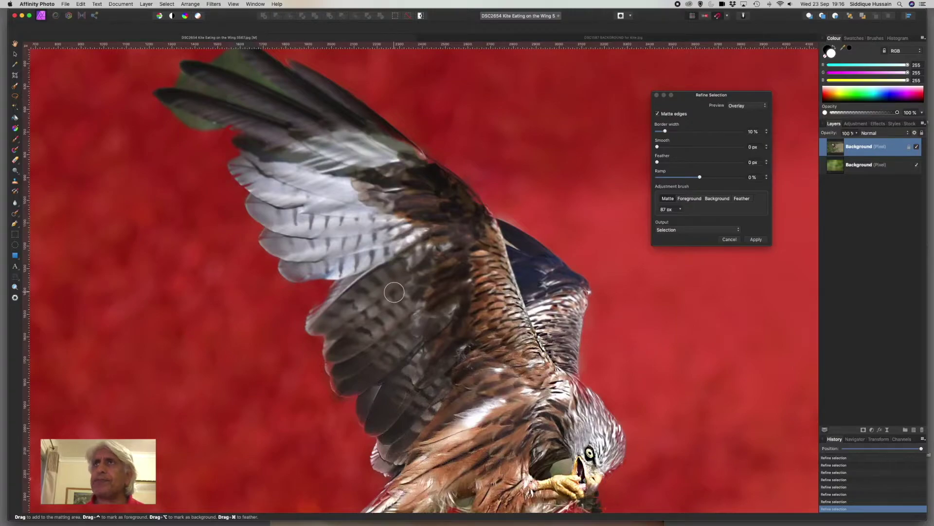
left_click(16, 45)
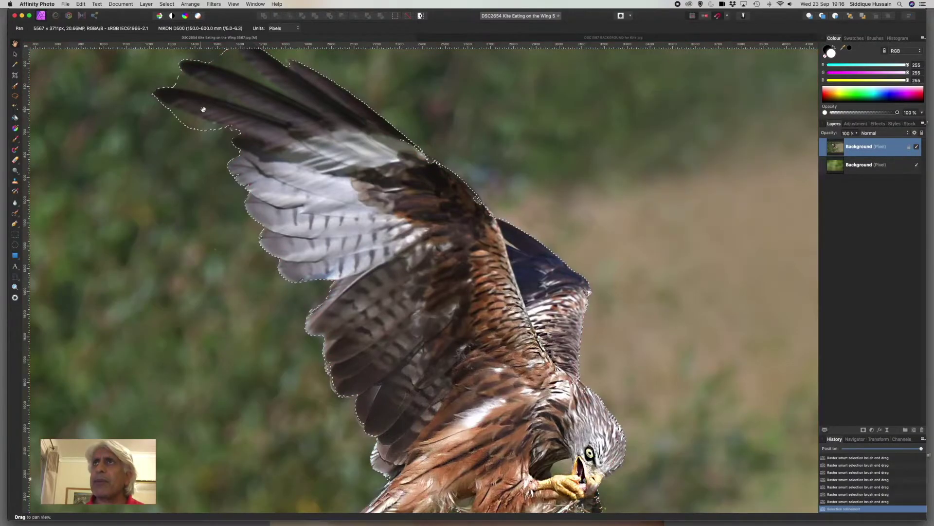
Step: Start another selection refinement and paint the green gap between the upper wingtip feathers with the Matte brush at 28 px
left_click_drag(235, 97, 315, 233)
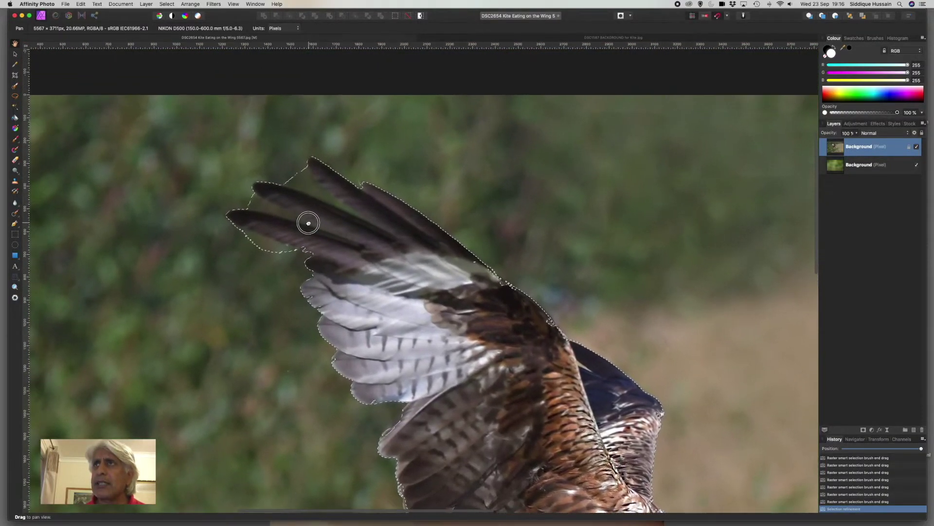
left_click(16, 96)
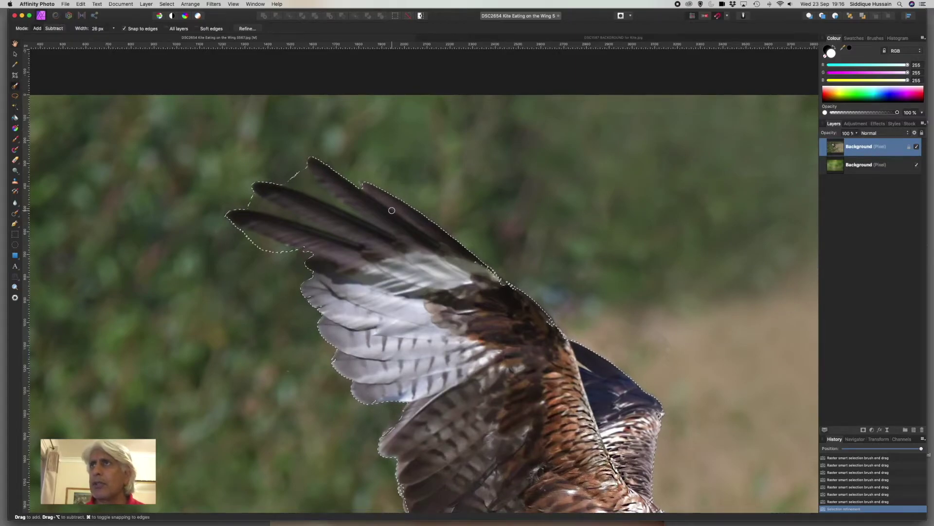
left_click(246, 29)
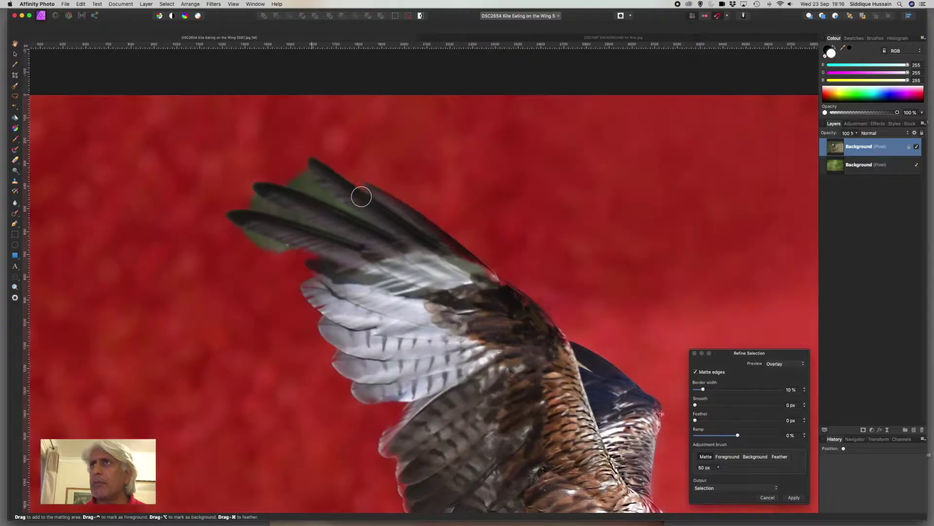
key("bracketleft")
key("bracketleft")
key("bracketleft")
key("bracketleft")
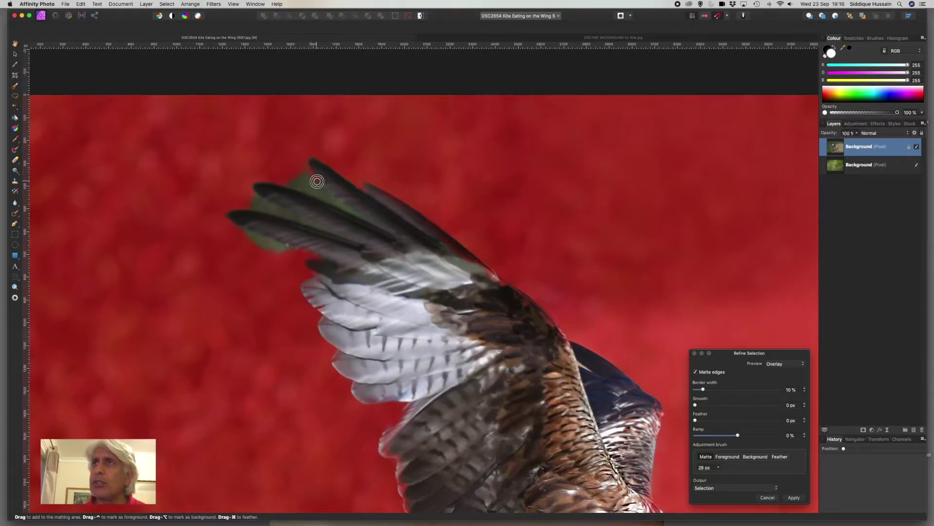
mouse_move(295, 178)
left_mouse_down()
mouse_move(273, 180)
mouse_move(329, 203)
left_mouse_up()
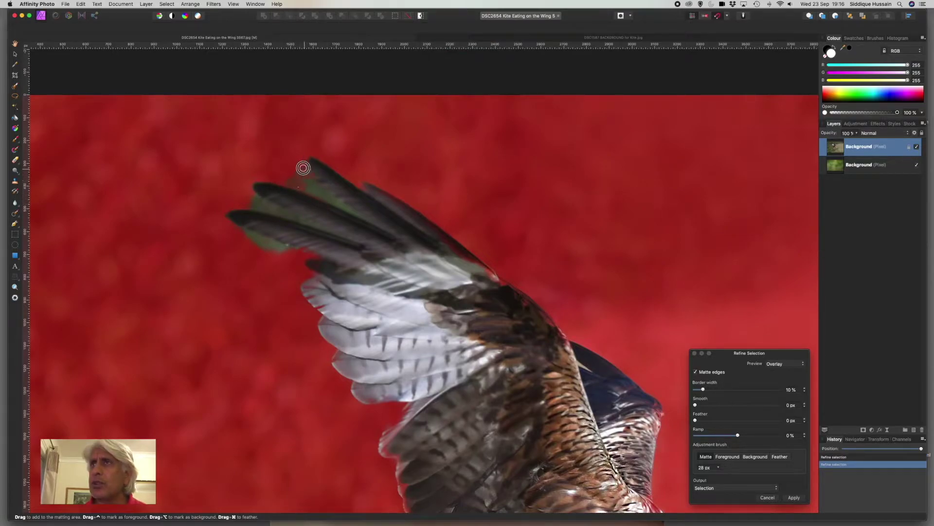
left_click_drag(288, 180, 303, 184)
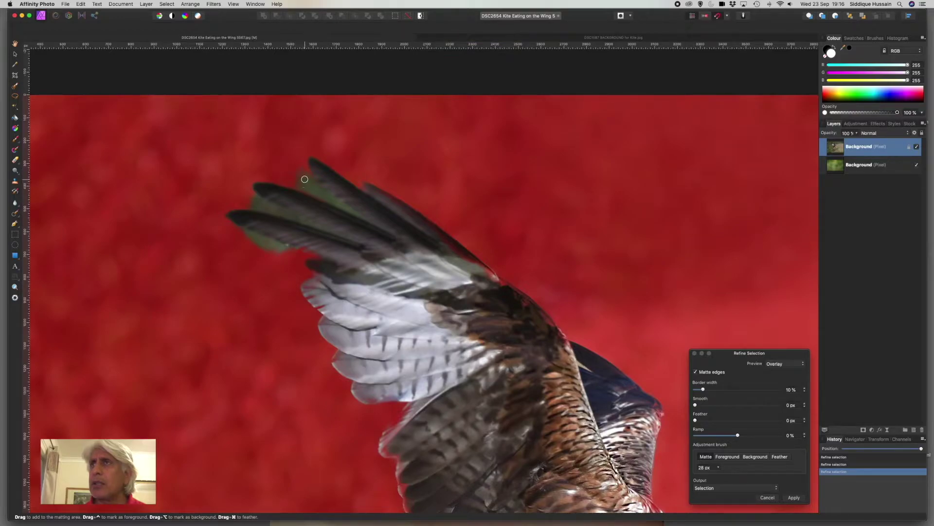
left_click_drag(305, 188, 307, 191)
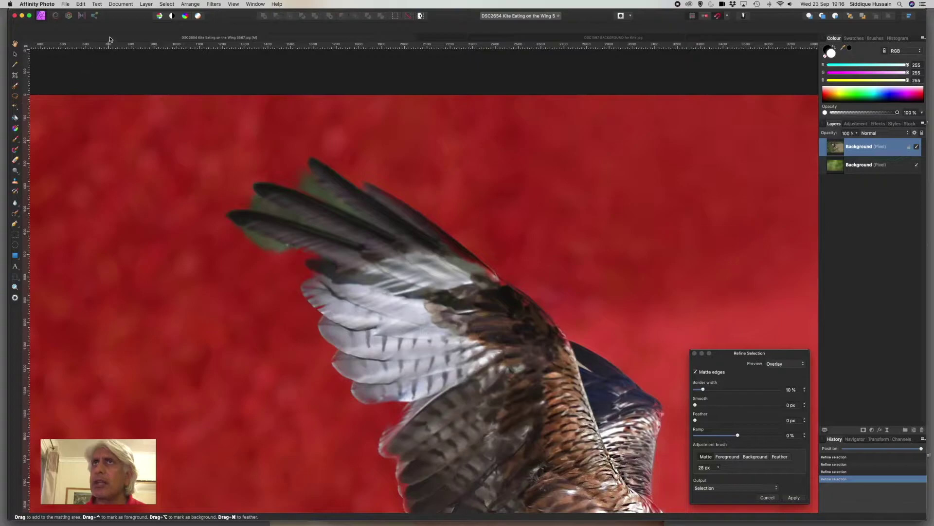
Step: Mark the leftover green areas between and below the wingtip feathers as background with the 28 px adjustment brush
left_click_drag(722, 354, 673, 150)
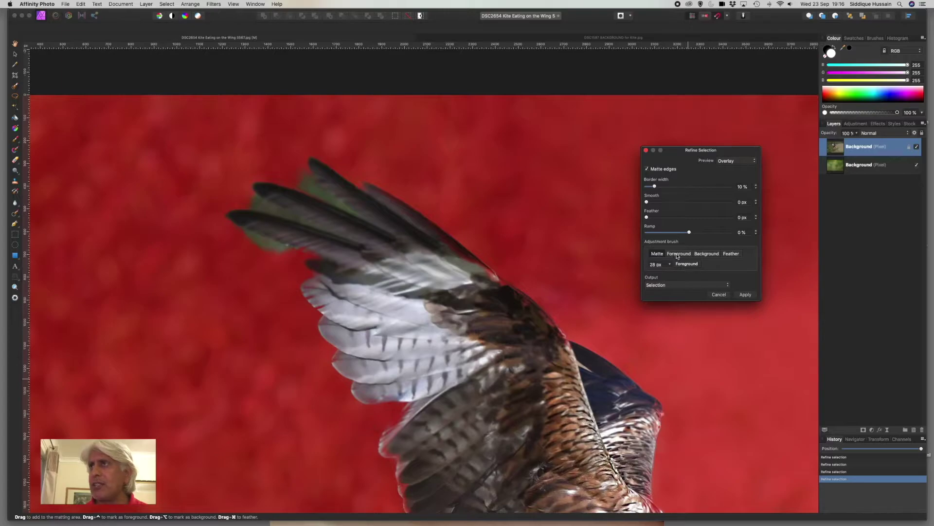
left_click(703, 254)
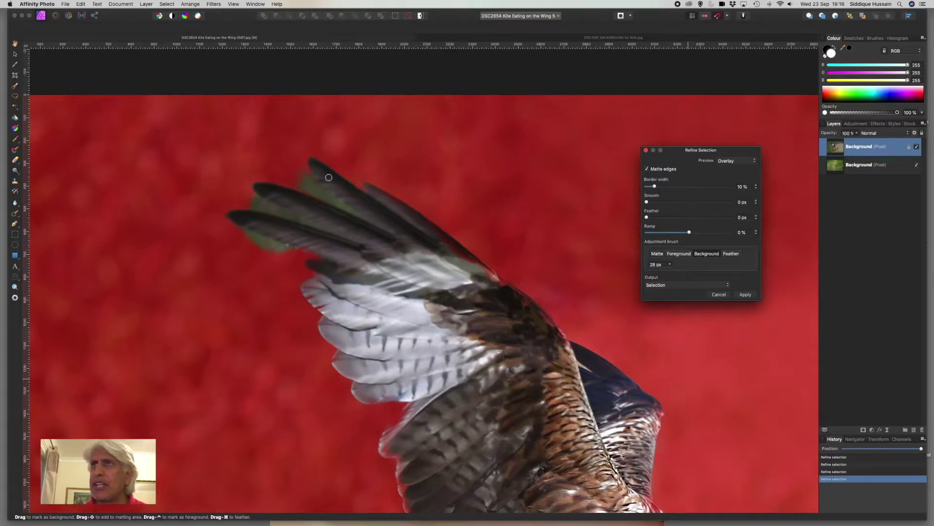
left_click(301, 172)
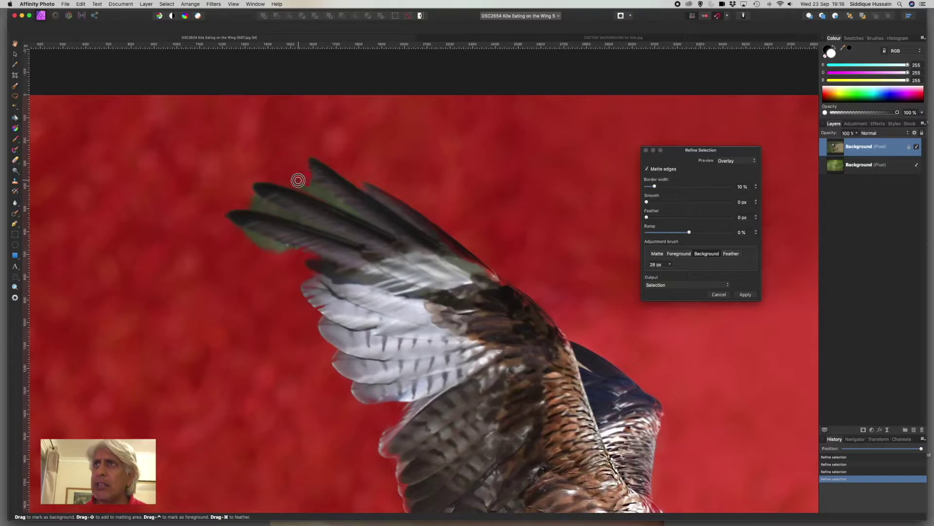
mouse_move(311, 185)
left_mouse_down()
mouse_move(328, 200)
mouse_move(279, 179)
left_mouse_up()
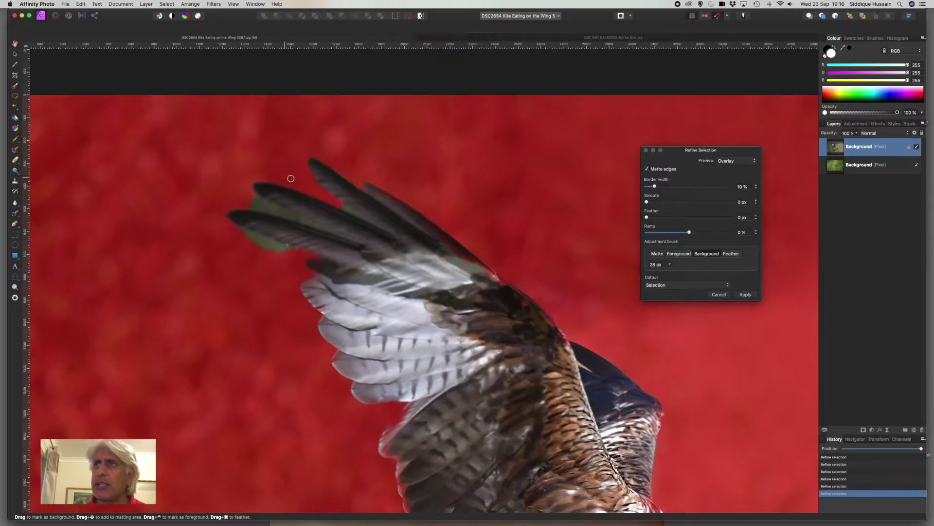
mouse_move(271, 200)
left_mouse_down()
mouse_move(249, 198)
mouse_move(264, 209)
left_mouse_up()
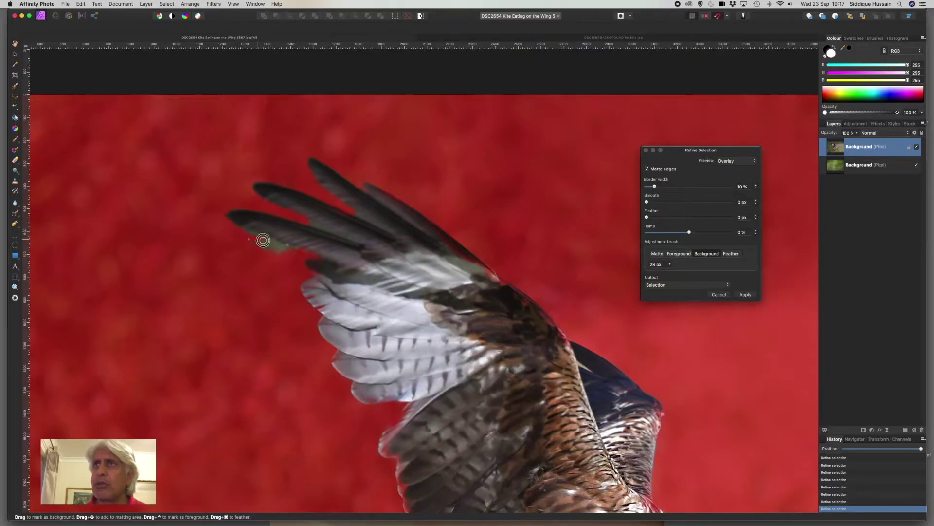
mouse_move(280, 250)
left_mouse_down()
mouse_move(253, 245)
mouse_move(284, 251)
left_mouse_up()
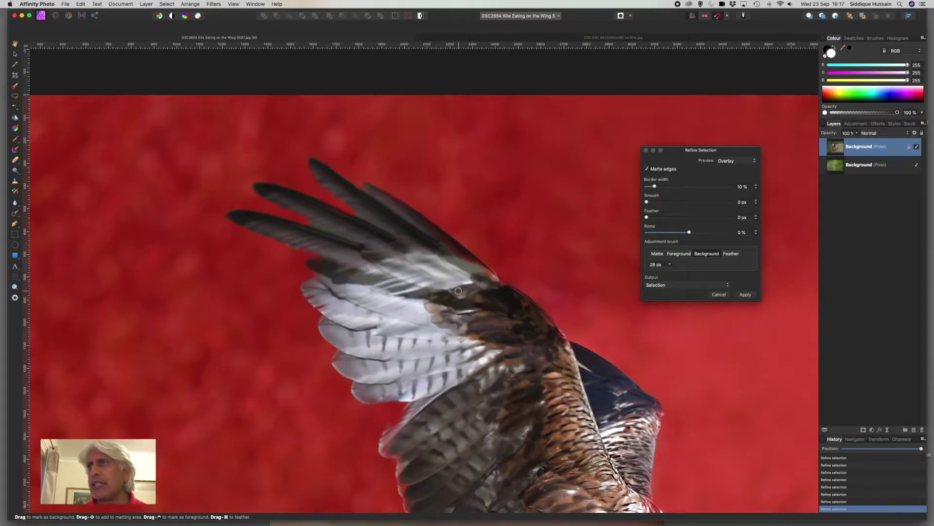
Step: Paint over the edges of the wingtip feathers with the Matte brush at 61 px
left_click(658, 254)
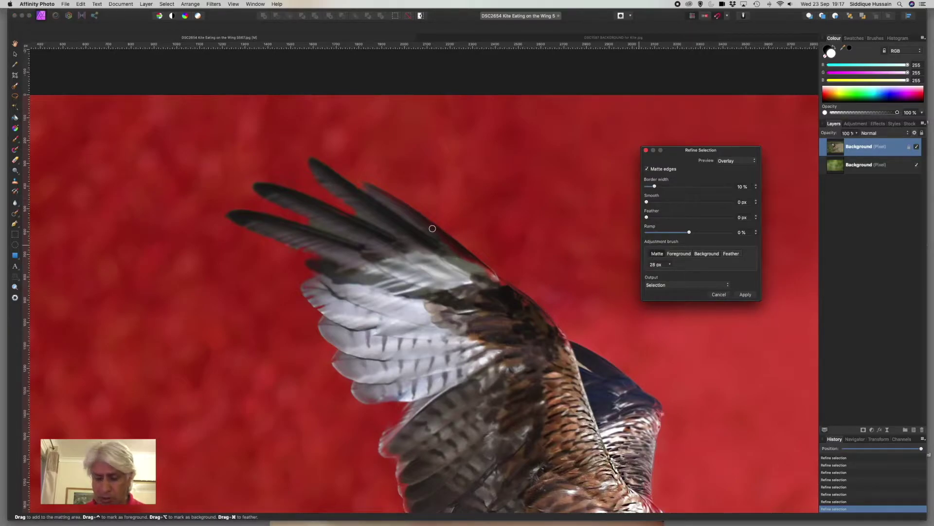
key("bracketleft")
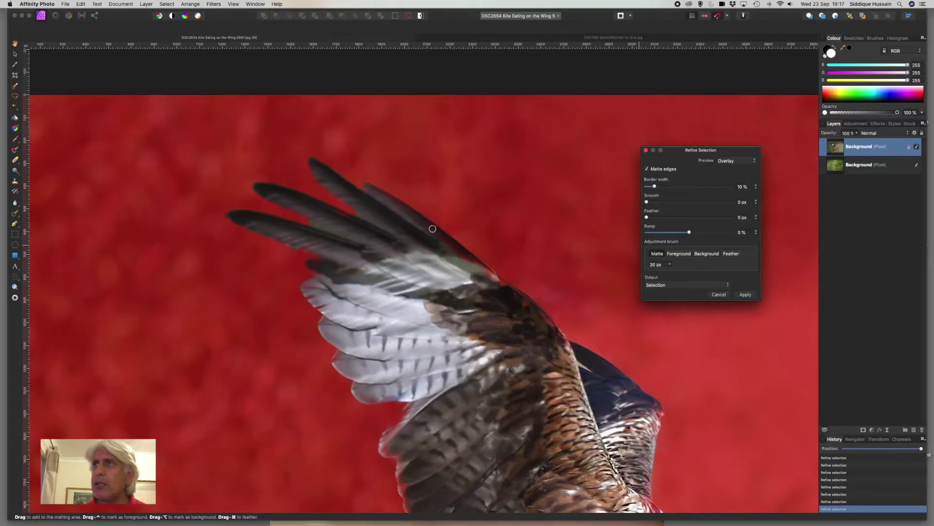
key("bracketright")
key("bracketright")
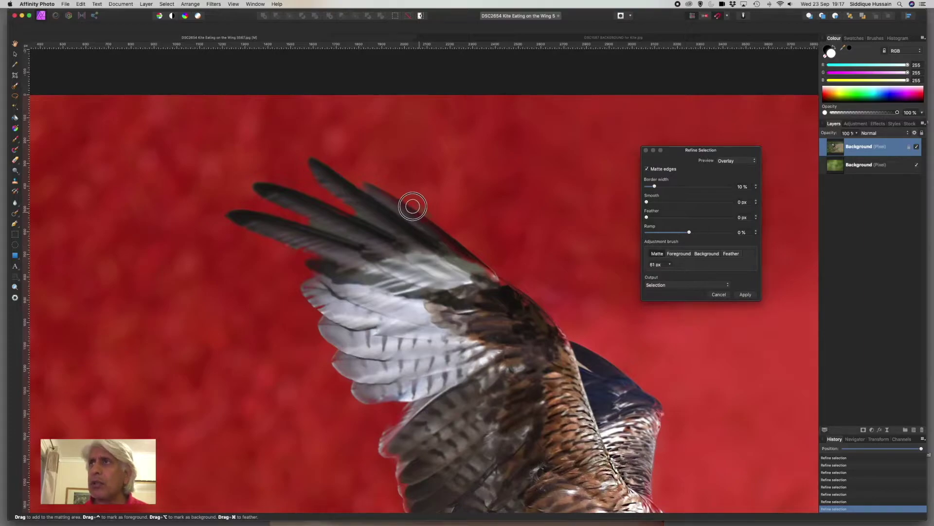
mouse_move(387, 190)
left_mouse_down()
mouse_move(354, 186)
mouse_move(329, 162)
mouse_move(304, 159)
mouse_move(353, 211)
mouse_move(263, 184)
mouse_move(235, 186)
mouse_move(313, 224)
mouse_move(255, 212)
mouse_move(222, 220)
left_mouse_up()
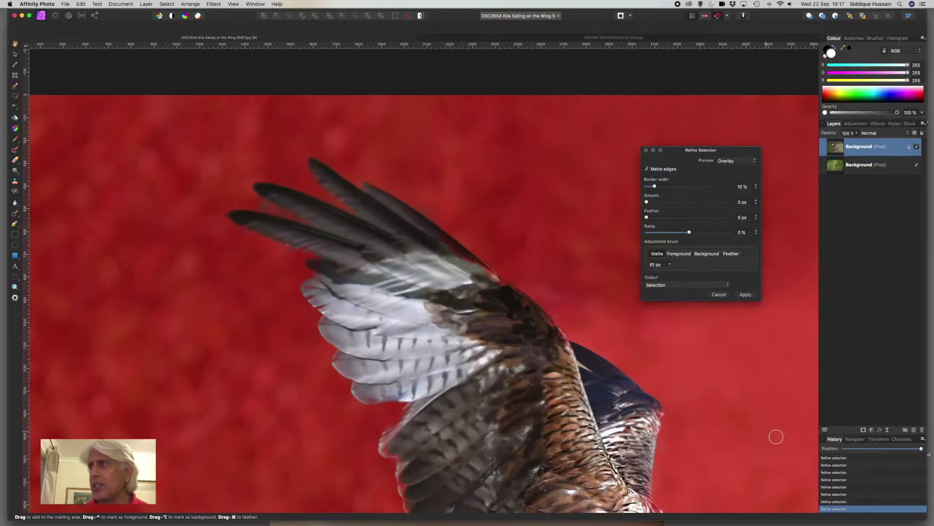
Step: Step back two refinement strokes and repaint the wing's trailing feather edges with the Matte brush
left_click(835, 502)
left_click(834, 494)
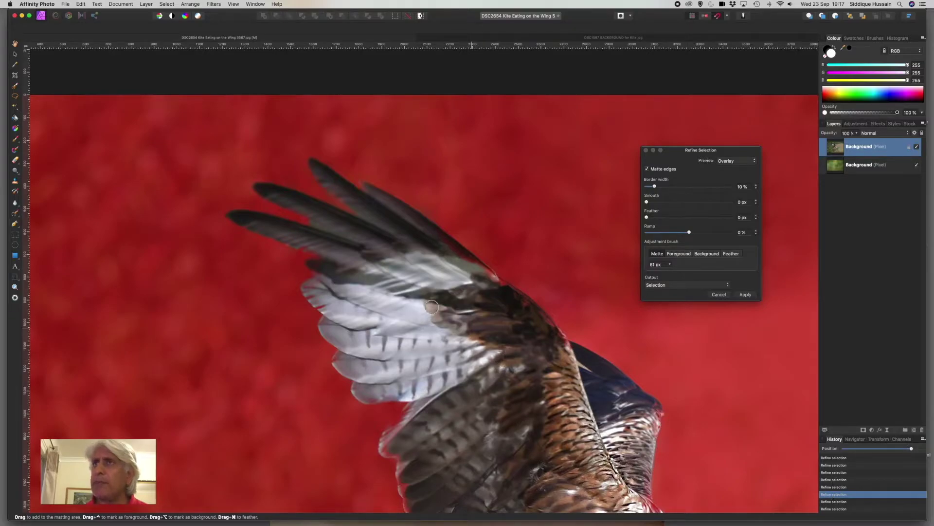
mouse_move(299, 226)
left_mouse_down()
mouse_move(255, 211)
mouse_move(223, 214)
mouse_move(322, 255)
mouse_move(302, 262)
mouse_move(311, 274)
mouse_move(298, 284)
mouse_move(322, 310)
mouse_move(331, 371)
left_mouse_up()
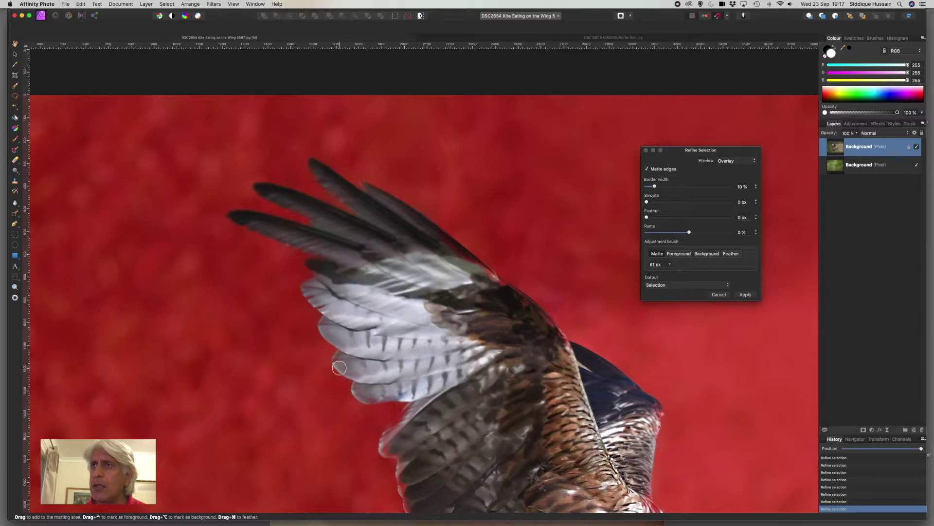
mouse_move(337, 364)
left_mouse_down()
mouse_move(364, 398)
mouse_move(407, 402)
mouse_move(380, 438)
mouse_move(398, 493)
left_mouse_up()
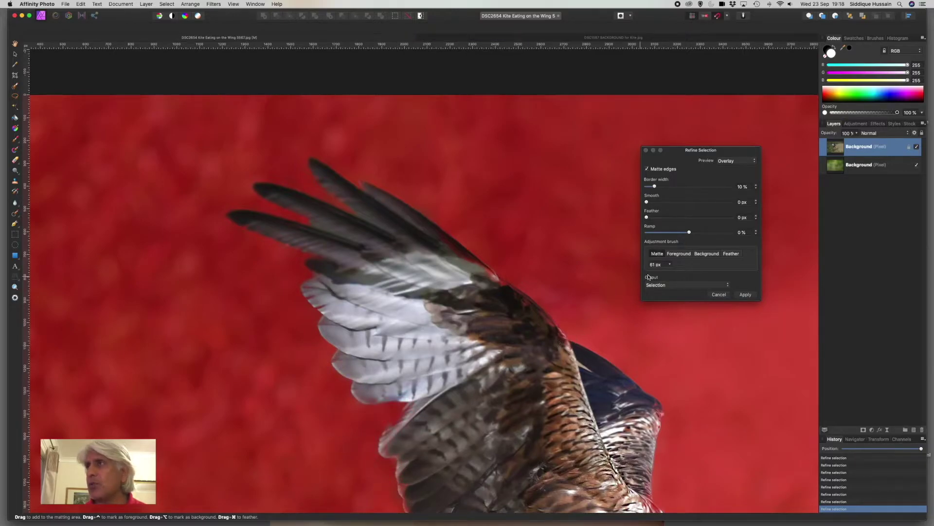
Step: Mark the white wing feathers and the wing's leading edge as foreground with the 61 px adjustment brush
left_click(678, 254)
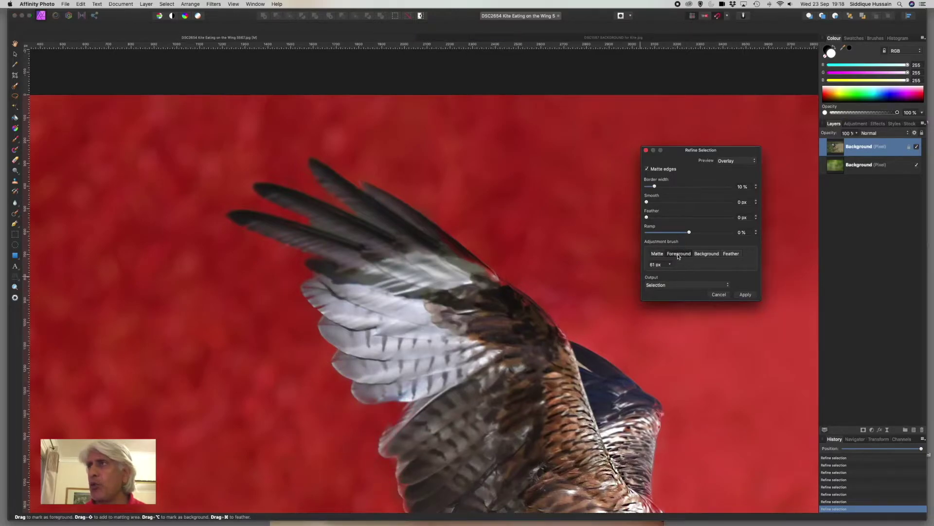
mouse_move(342, 277)
left_mouse_down()
mouse_move(350, 271)
mouse_move(323, 267)
mouse_move(311, 289)
mouse_move(331, 310)
mouse_move(363, 319)
mouse_move(331, 324)
mouse_move(353, 345)
mouse_move(335, 366)
mouse_move(362, 400)
mouse_move(432, 395)
left_mouse_up()
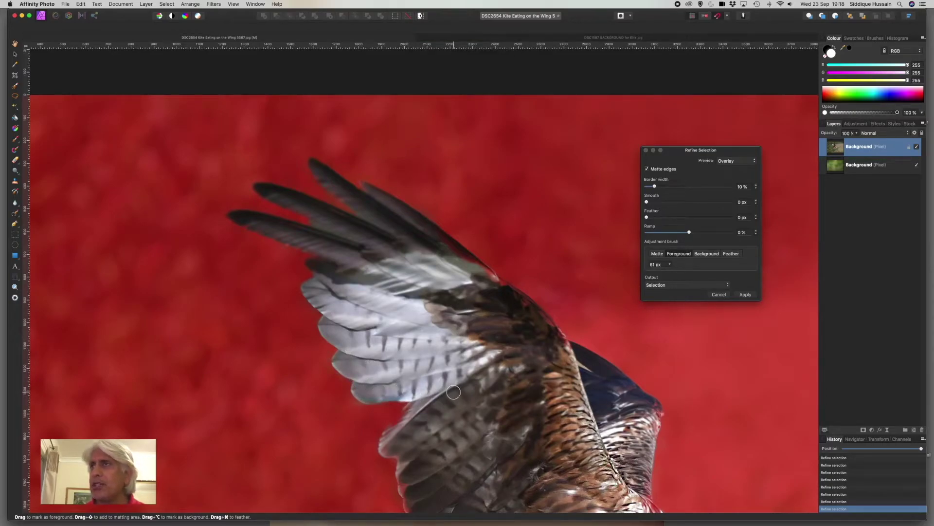
left_click_drag(410, 215, 477, 267)
left_click_drag(487, 276, 501, 289)
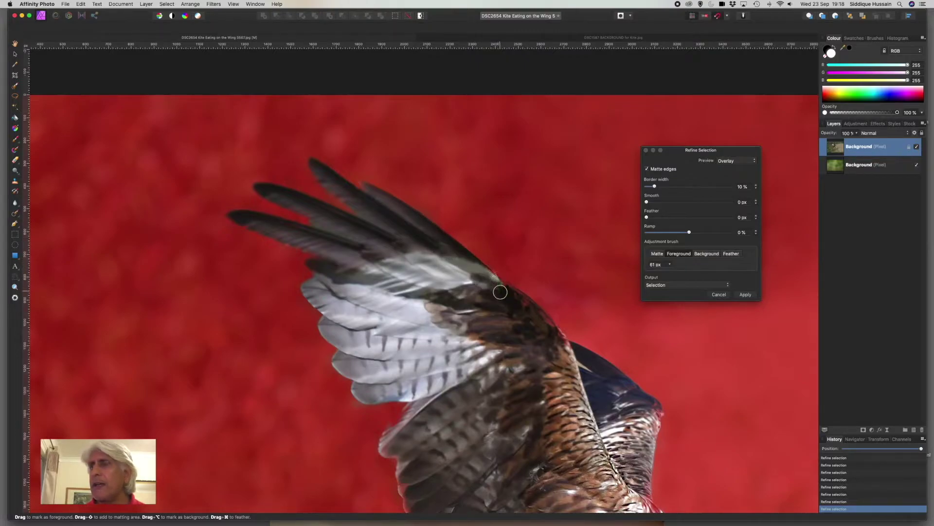
Step: Mark the brown feathers along the near wing's leading edge as foreground and the area just outside that edge as background at 61 px
left_click_drag(472, 321, 489, 343)
left_click_drag(509, 294, 565, 348)
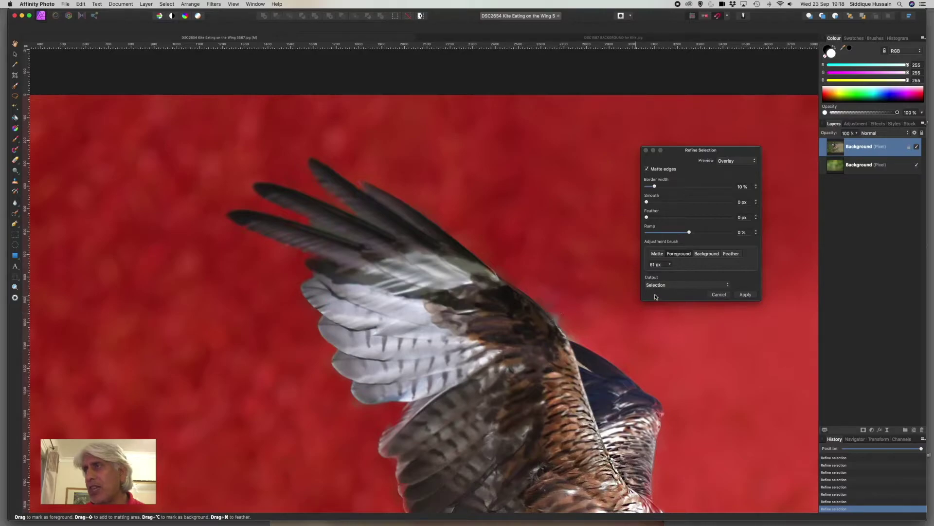
left_click(703, 255)
left_click_drag(534, 282, 579, 332)
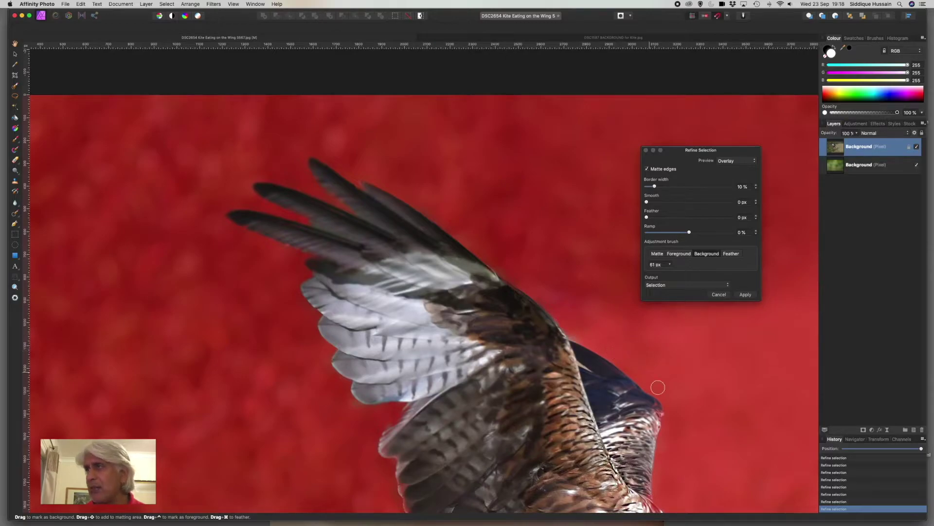
Step: Mark the dark and striped feathers of the far wing as foreground with the 61 px adjustment brush
left_click(680, 256)
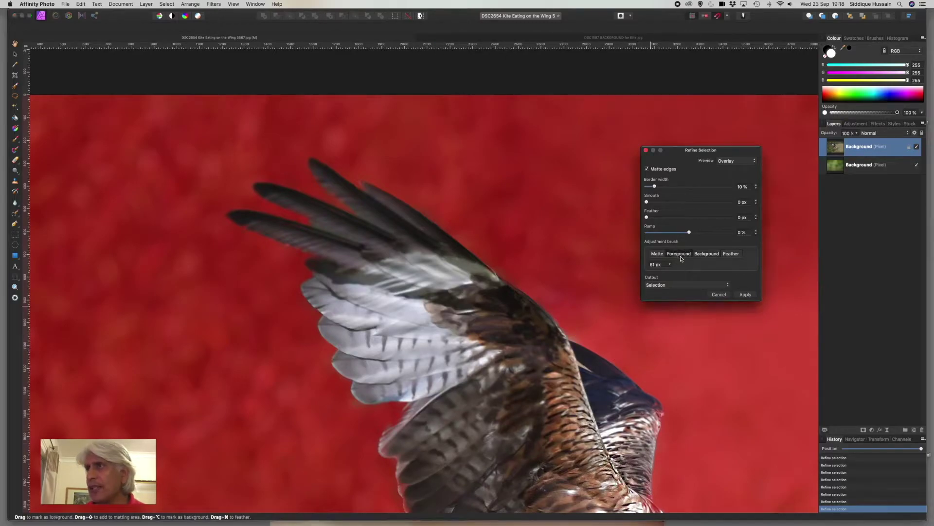
mouse_move(606, 380)
left_mouse_down()
mouse_move(625, 386)
mouse_move(625, 438)
mouse_move(638, 417)
left_mouse_up()
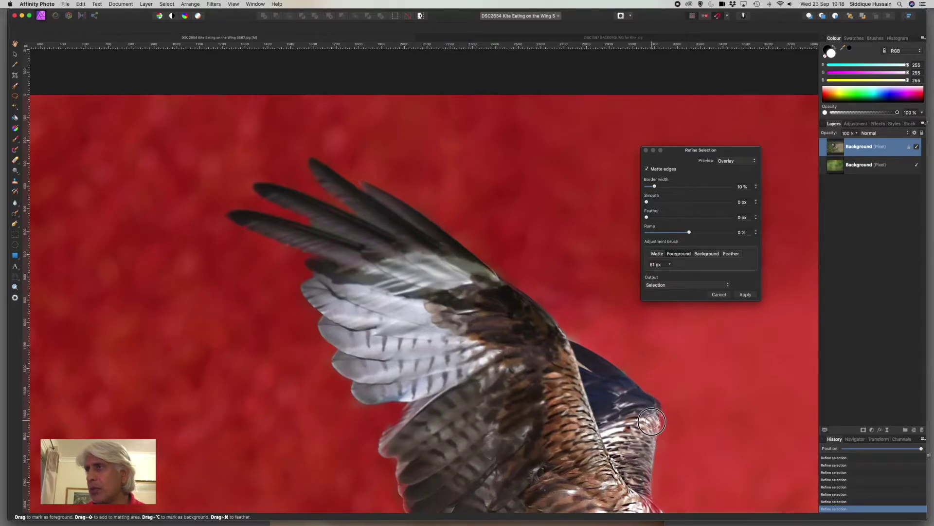
left_click_drag(645, 454, 643, 499)
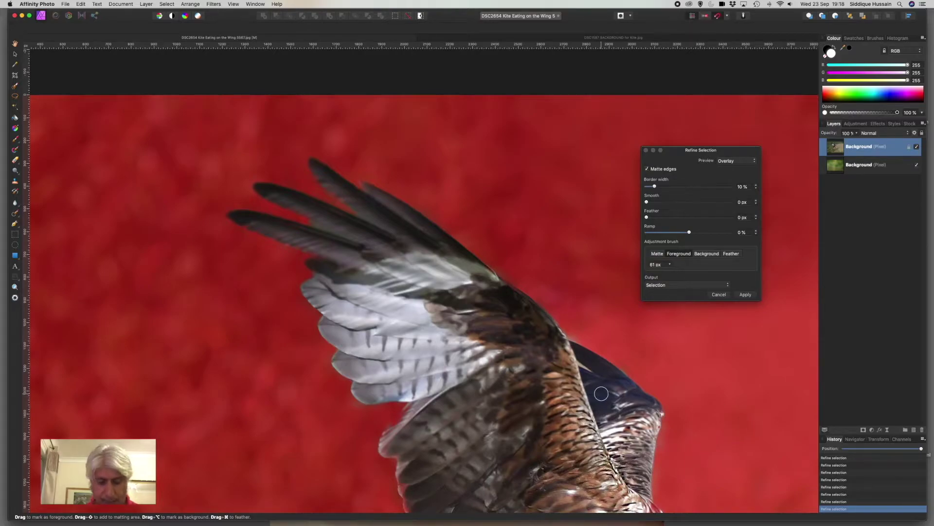
Step: Step back one refinement stroke and mark the back of the bird's neck as foreground
scroll(601, 393, "down", 5)
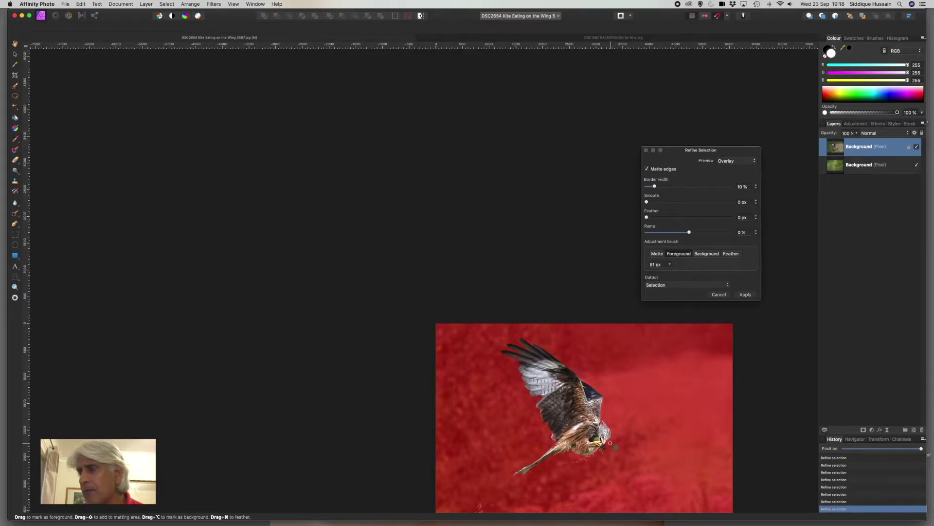
left_click(833, 501)
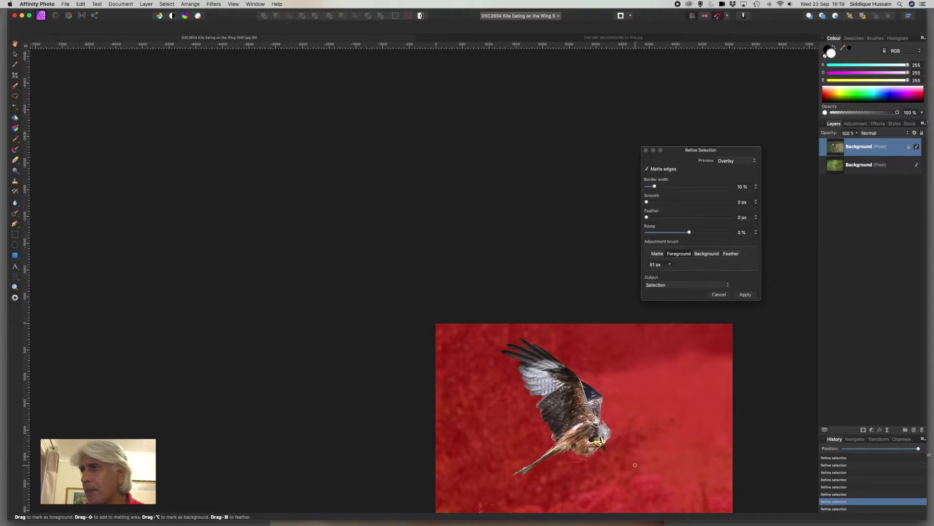
scroll(635, 465, "up", 6)
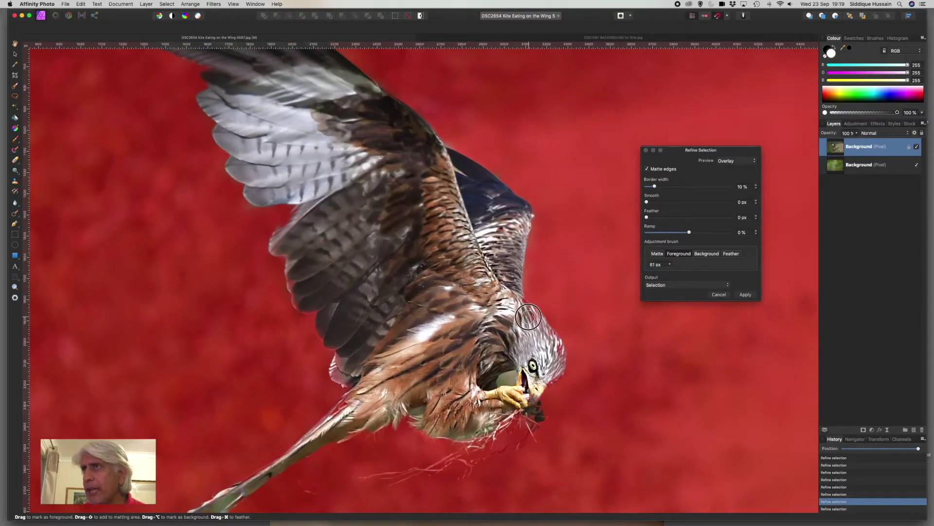
left_click_drag(521, 337, 511, 304)
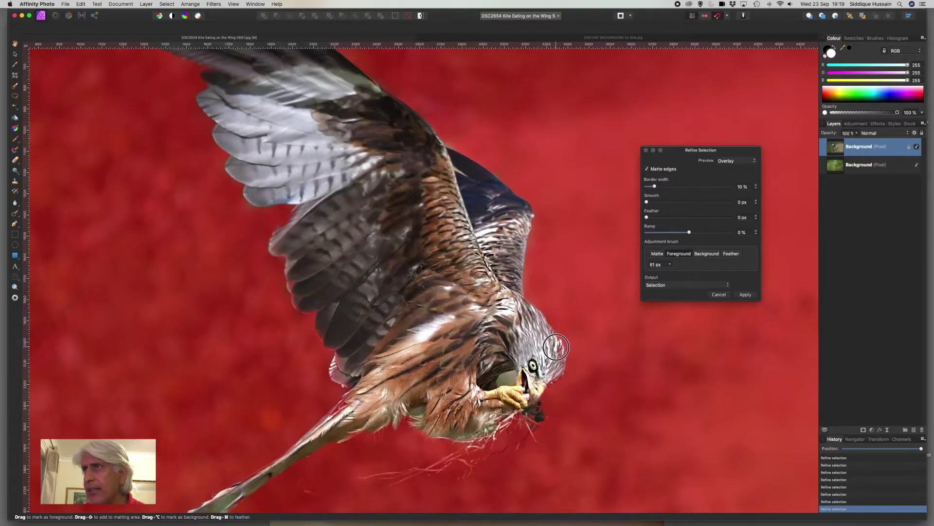
Step: Mark the head, beak, talons and lower breast as foreground, and the area outside the back of the head as background
scroll(559, 359, "up", 5)
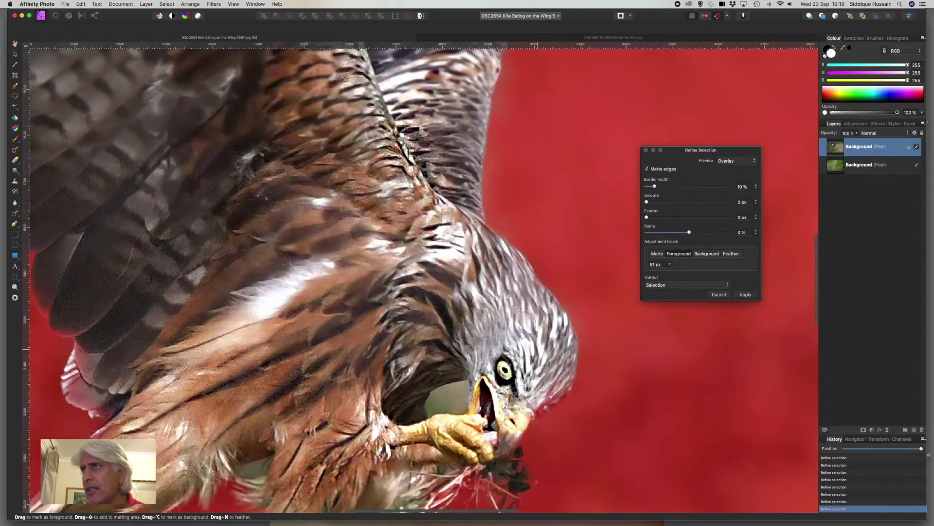
mouse_move(512, 280)
left_mouse_down()
mouse_move(546, 337)
mouse_move(556, 332)
mouse_move(562, 360)
mouse_move(530, 395)
left_mouse_up()
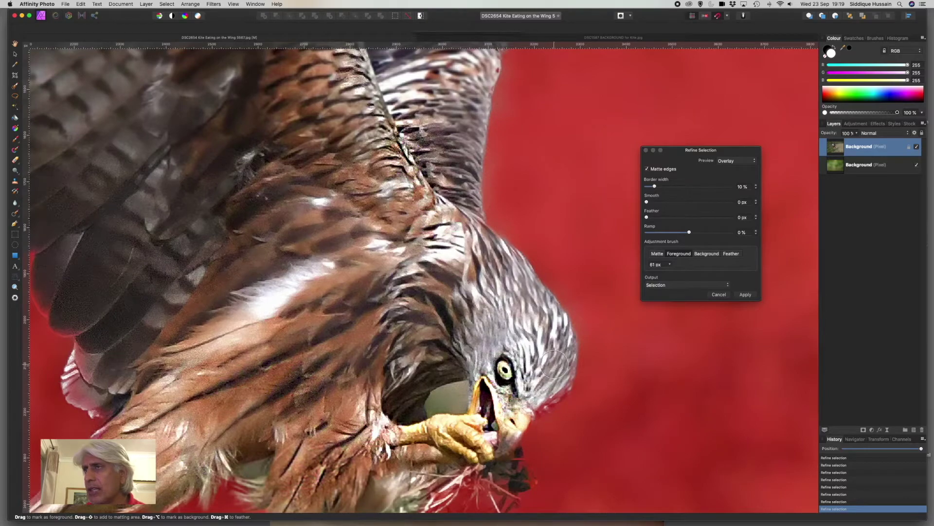
mouse_move(560, 369)
left_mouse_down()
mouse_move(516, 413)
mouse_move(496, 369)
mouse_move(479, 381)
mouse_move(474, 436)
left_mouse_up()
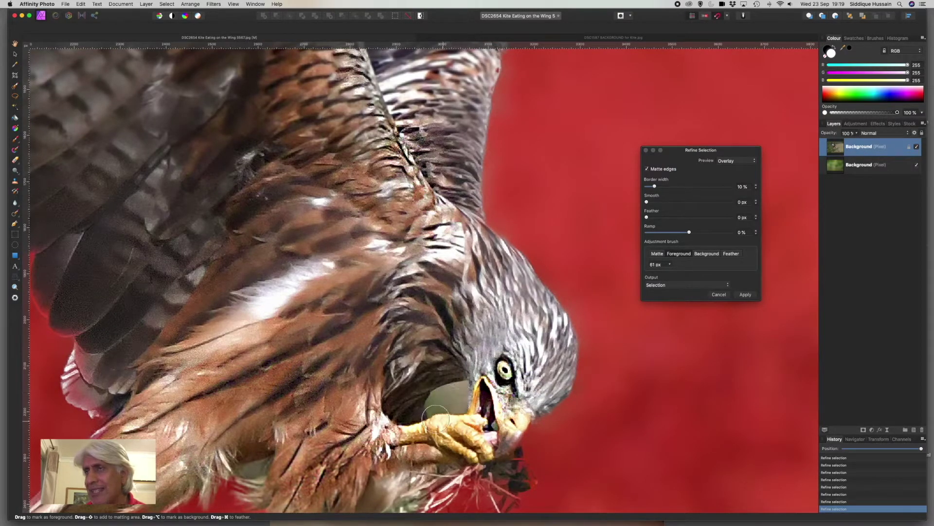
mouse_move(508, 430)
left_mouse_down()
mouse_move(491, 445)
mouse_move(431, 440)
mouse_move(441, 454)
mouse_move(426, 473)
mouse_move(406, 474)
left_mouse_up()
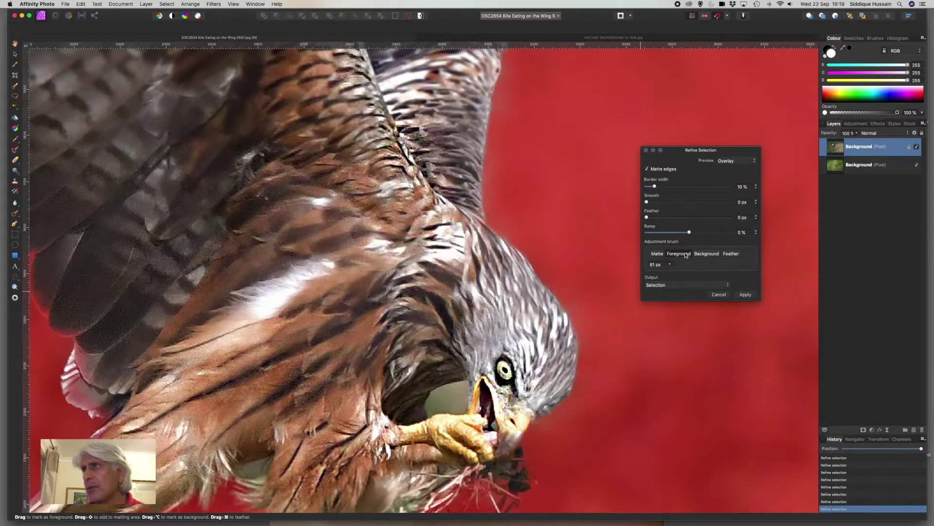
left_click(706, 253)
mouse_move(565, 278)
left_mouse_down()
mouse_move(590, 309)
mouse_move(599, 365)
left_mouse_up()
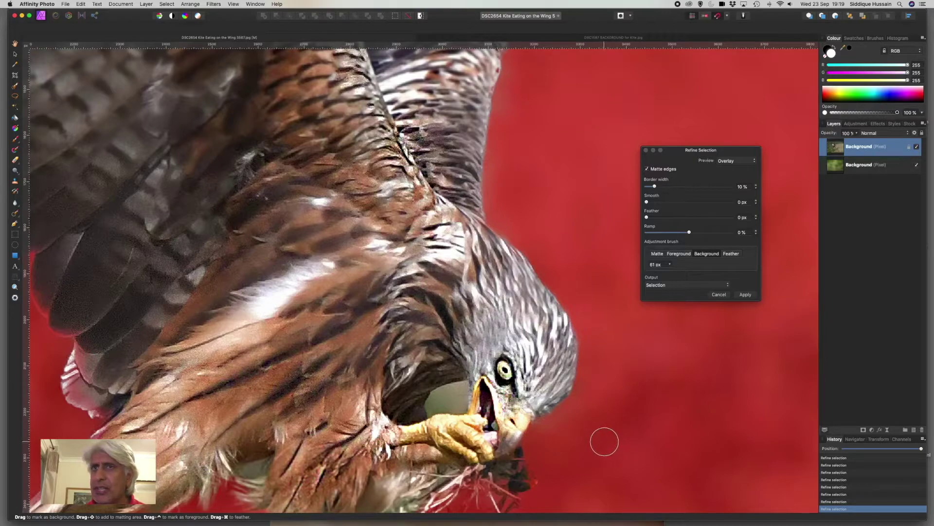
Step: Mark the near wing's lower trailing feathers and the brown body feathers beside them as foreground with the 61 px brush
left_click(680, 258)
mouse_move(91, 349)
left_mouse_down()
mouse_move(76, 383)
mouse_move(100, 398)
mouse_move(115, 379)
mouse_move(101, 368)
mouse_move(125, 374)
left_mouse_up()
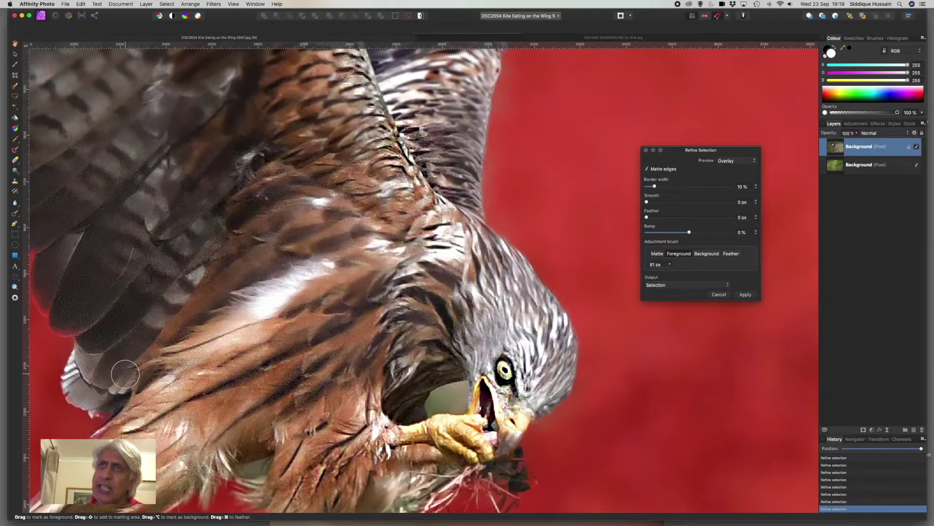
mouse_move(54, 248)
left_mouse_down()
mouse_move(46, 296)
mouse_move(63, 313)
mouse_move(114, 328)
mouse_move(88, 343)
mouse_move(81, 388)
mouse_move(131, 402)
left_mouse_up()
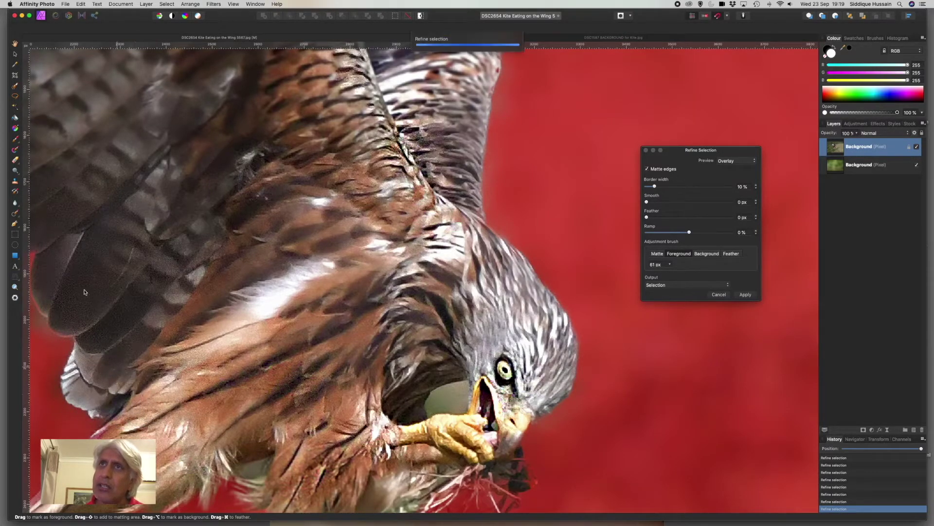
mouse_move(63, 255)
left_mouse_down()
mouse_move(53, 291)
mouse_move(69, 307)
left_mouse_up()
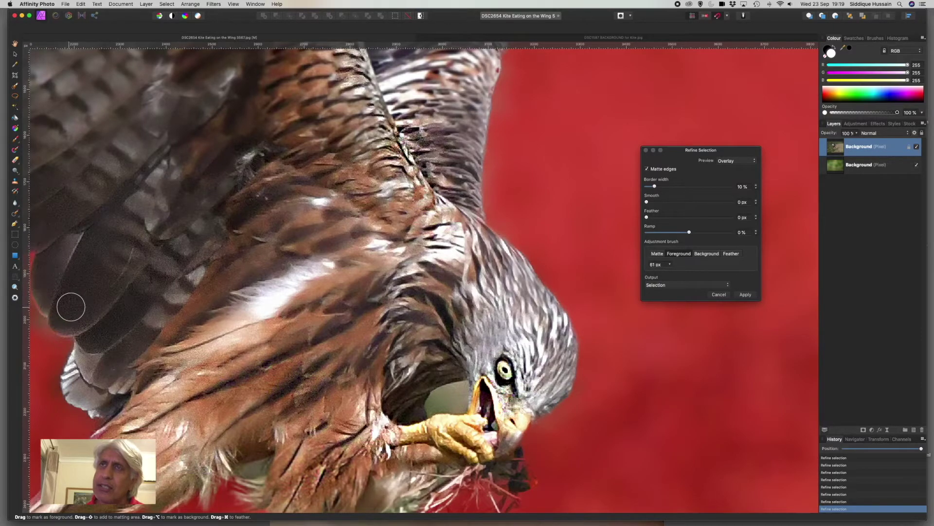
left_click_drag(44, 233, 51, 245)
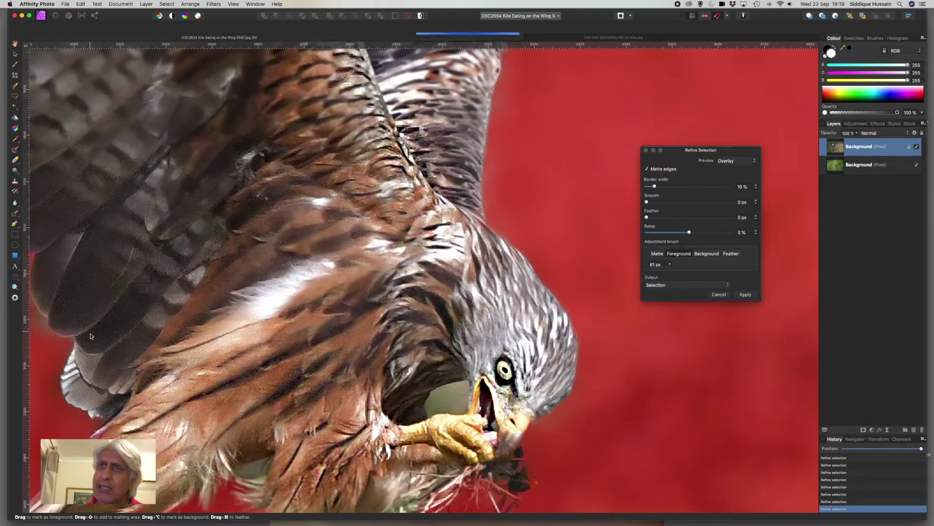
left_click_drag(137, 420, 107, 451)
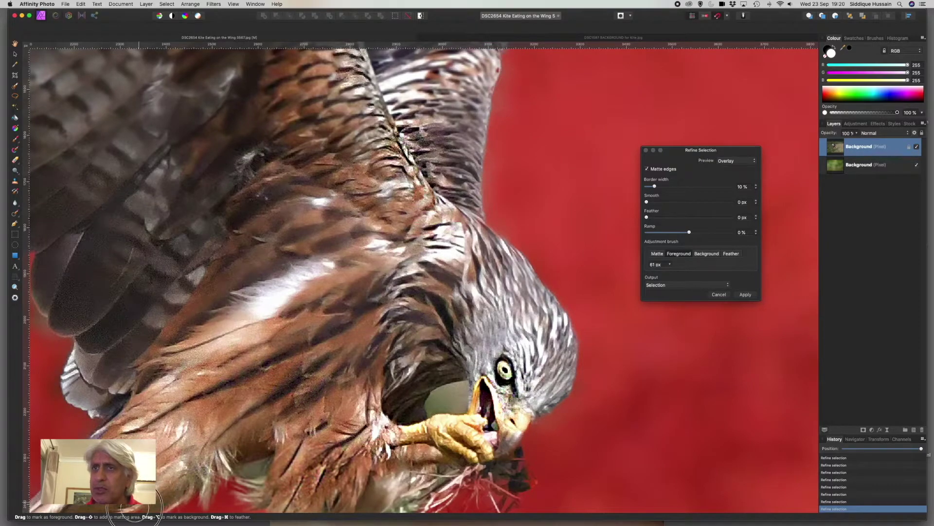
mouse_move(165, 496)
left_mouse_down()
mouse_move(220, 442)
mouse_move(343, 487)
mouse_move(409, 478)
mouse_move(440, 452)
mouse_move(351, 382)
left_mouse_up()
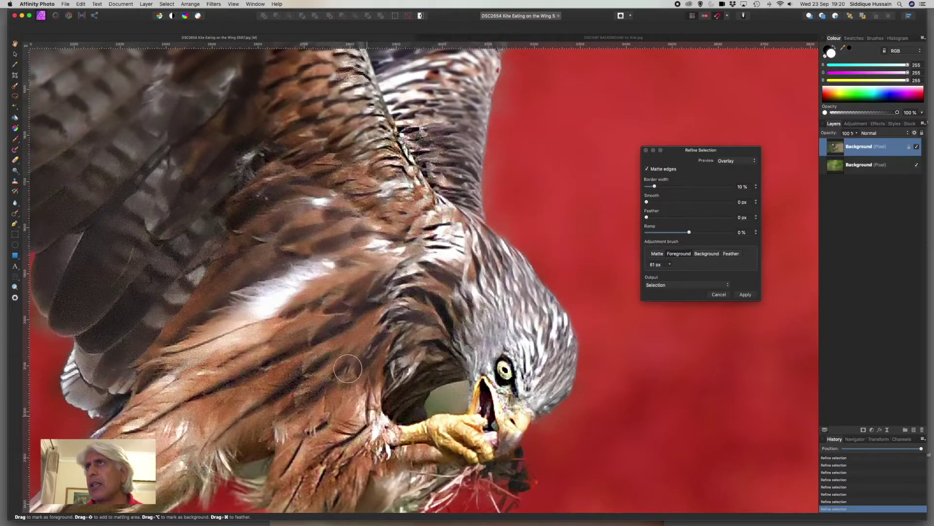
Step: Mark the far wing's striped feathers as foreground and the leftover strip outside its edge as background
mouse_move(472, 57)
left_mouse_down()
mouse_move(487, 70)
mouse_move(484, 98)
mouse_move(418, 183)
left_mouse_up()
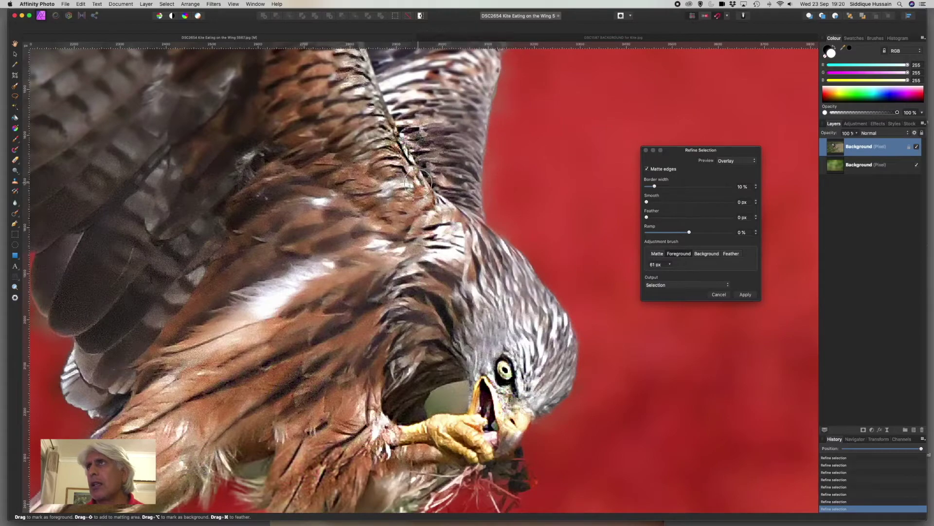
left_click(700, 253)
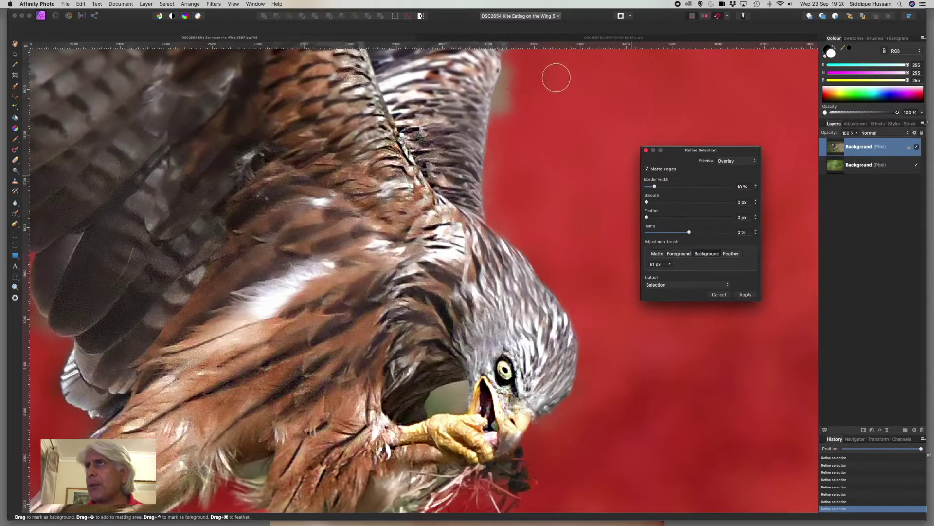
mouse_move(522, 68)
left_mouse_down()
mouse_move(503, 144)
mouse_move(533, 172)
left_mouse_up()
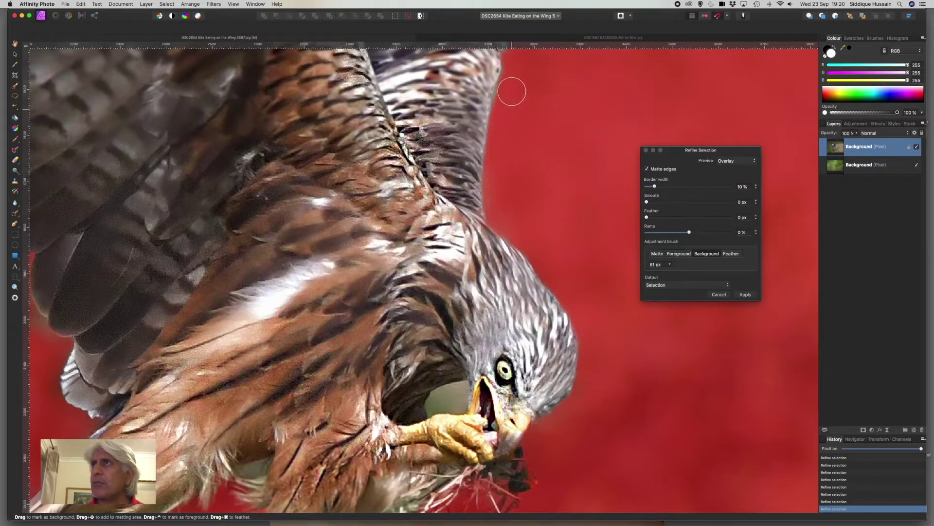
left_click_drag(516, 77, 529, 174)
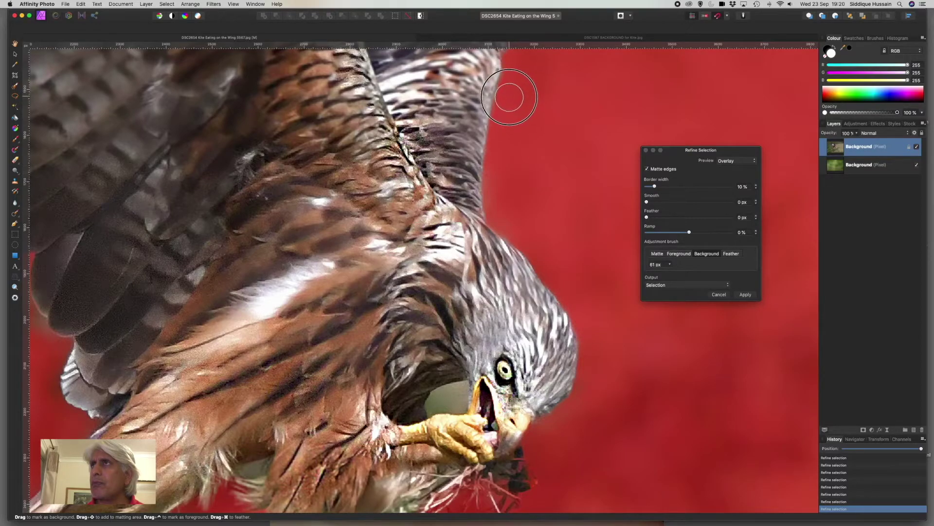
scroll(559, 276, "down", 6)
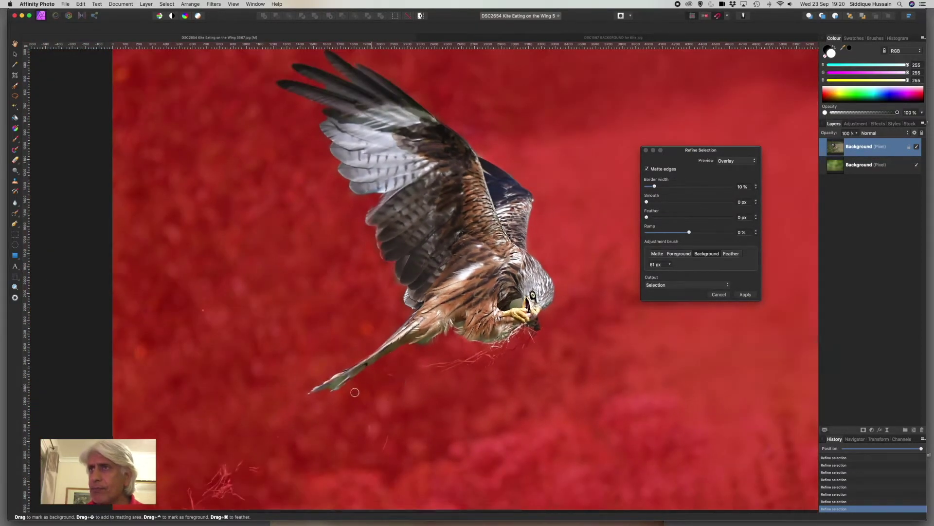
scroll(355, 387, "up", 5)
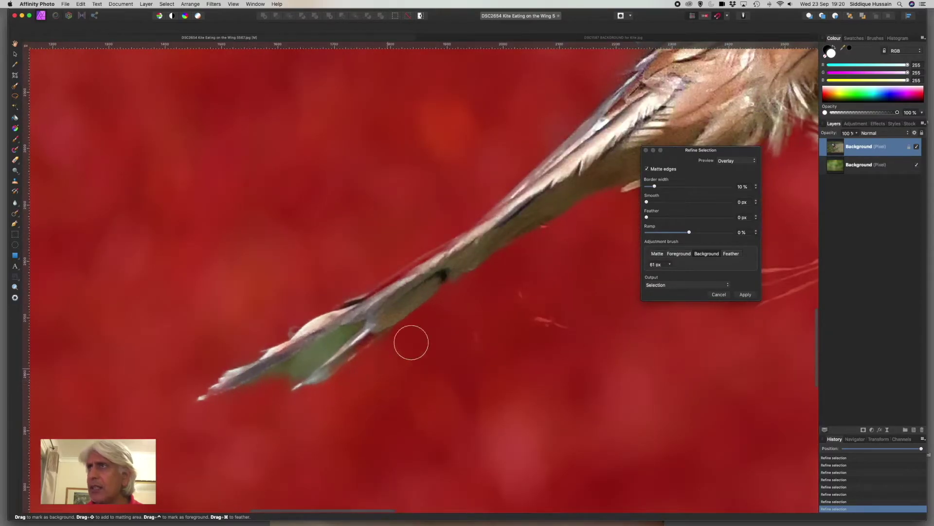
mouse_move(609, 116)
left_mouse_down()
mouse_move(645, 90)
mouse_move(628, 119)
left_mouse_up()
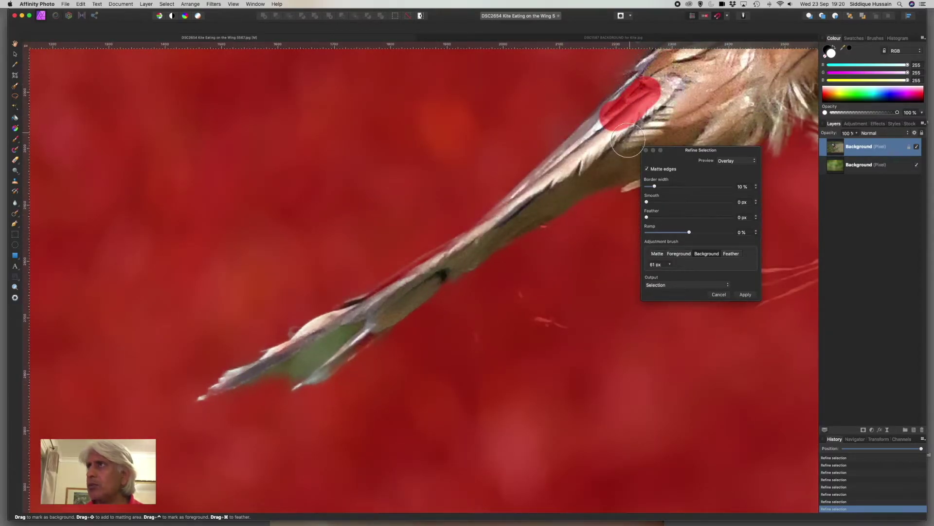
left_click(838, 502)
left_click(834, 494)
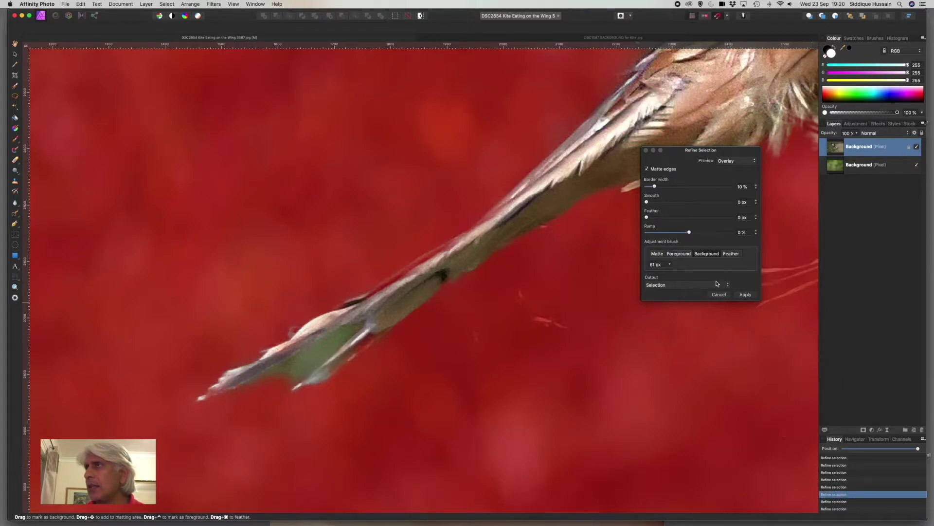
left_click(841, 502)
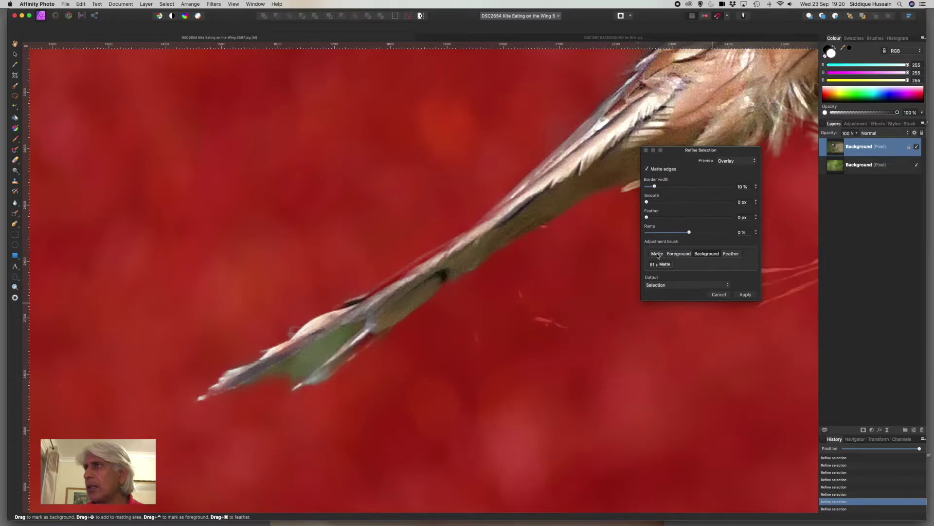
Step: Mark the tail feathers as foreground from the tail's base down to its outer tip with the 61 px brush
left_click(677, 254)
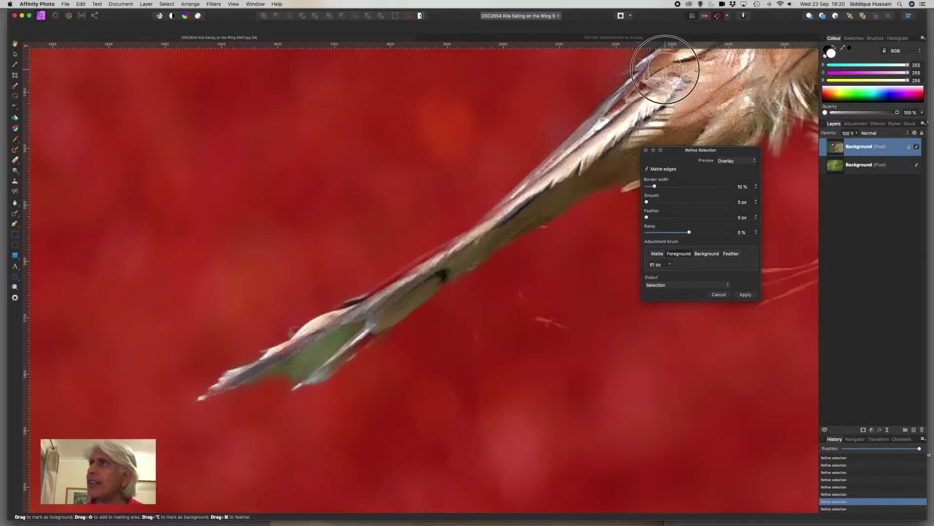
left_click(611, 125)
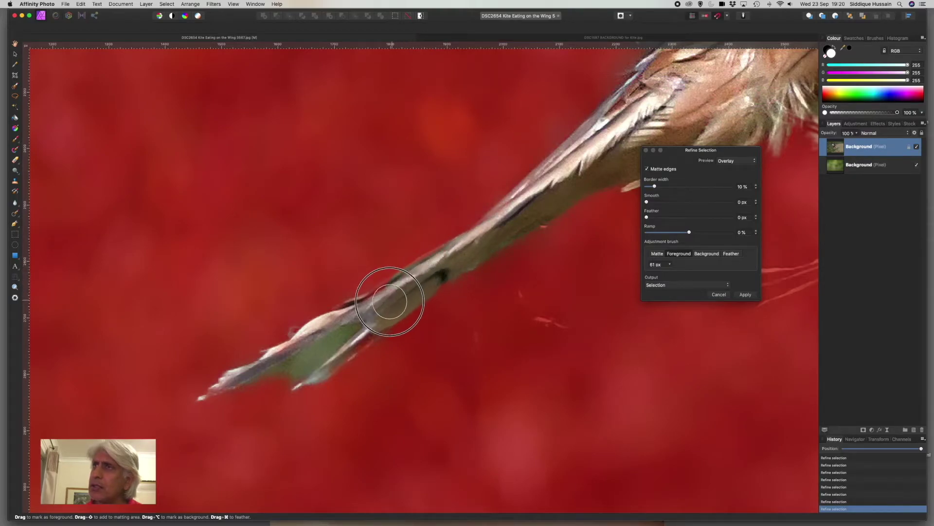
mouse_move(372, 322)
left_mouse_down()
mouse_move(309, 339)
mouse_move(209, 388)
left_mouse_up()
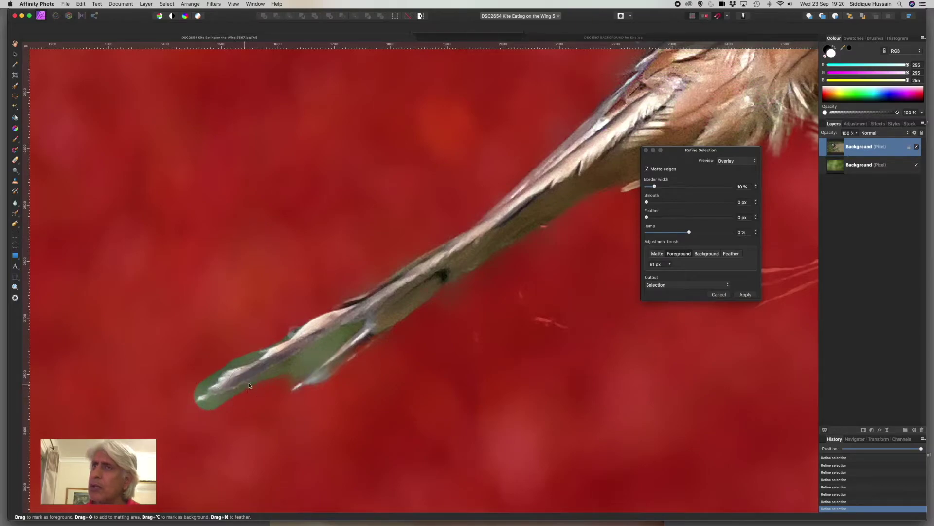
Step: Mark the excess around the tail's outer tip and between its two feather points as background, reducing the brush from 61 to 23 px
key("alt")
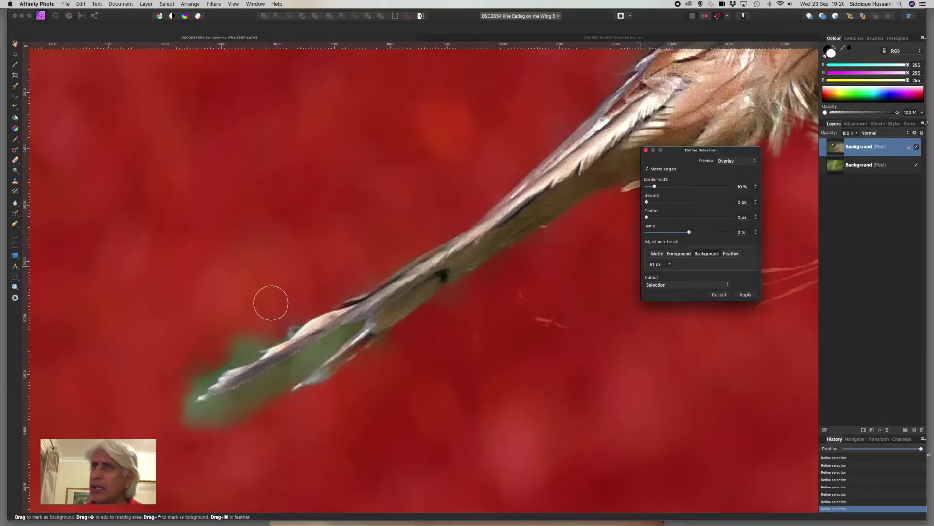
mouse_move(275, 321)
left_mouse_down()
mouse_move(240, 330)
mouse_move(172, 402)
mouse_move(208, 423)
mouse_move(246, 407)
mouse_move(198, 417)
mouse_move(236, 423)
left_mouse_up()
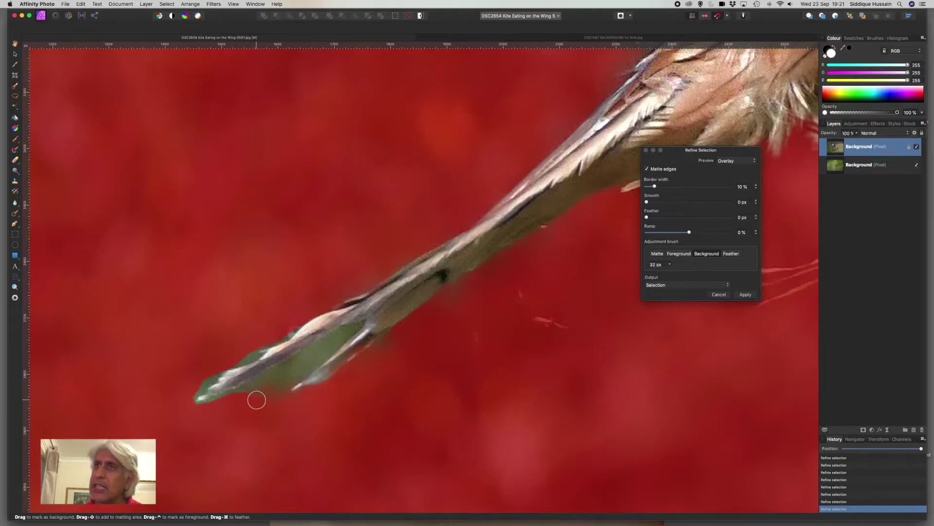
mouse_move(238, 398)
left_mouse_down()
mouse_move(342, 335)
mouse_move(243, 409)
left_mouse_up()
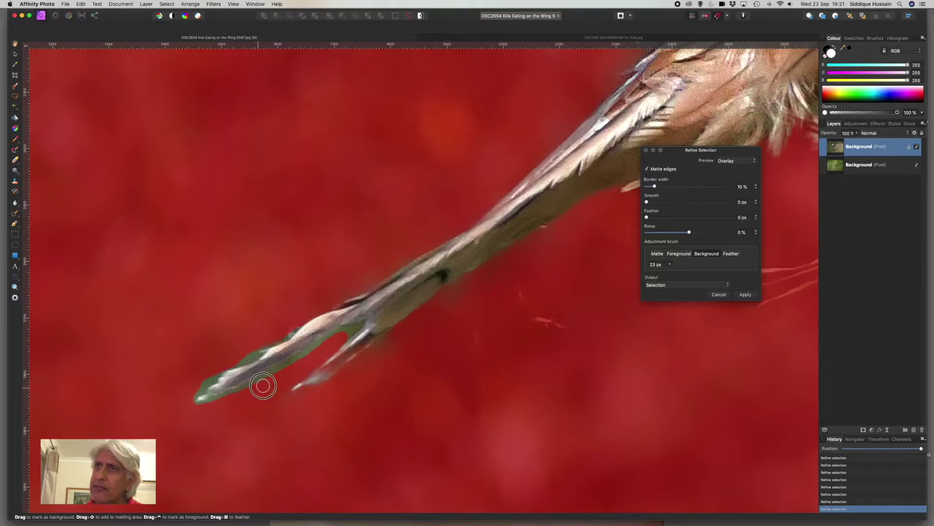
left_click(339, 338)
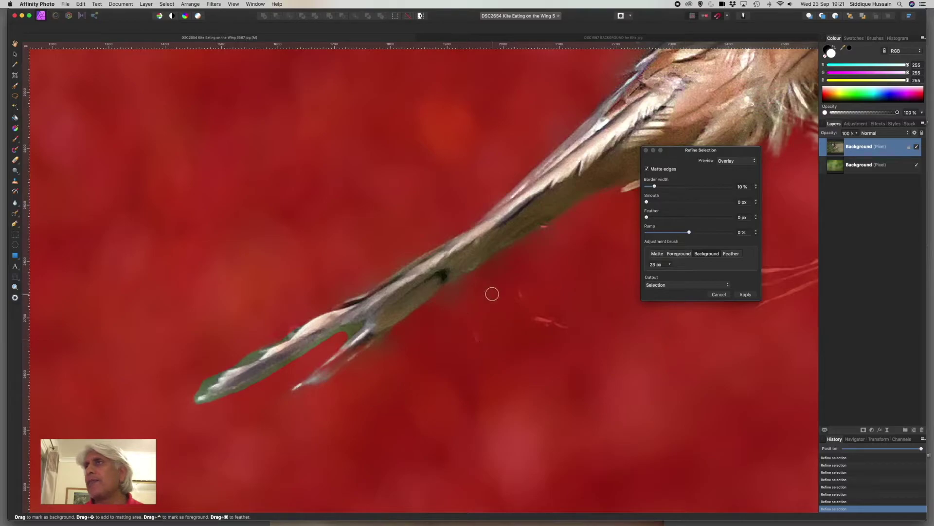
Step: Add the edges around both tail feather points and the tail's lower edge to the matting area with the 61 px brush
left_click(658, 255)
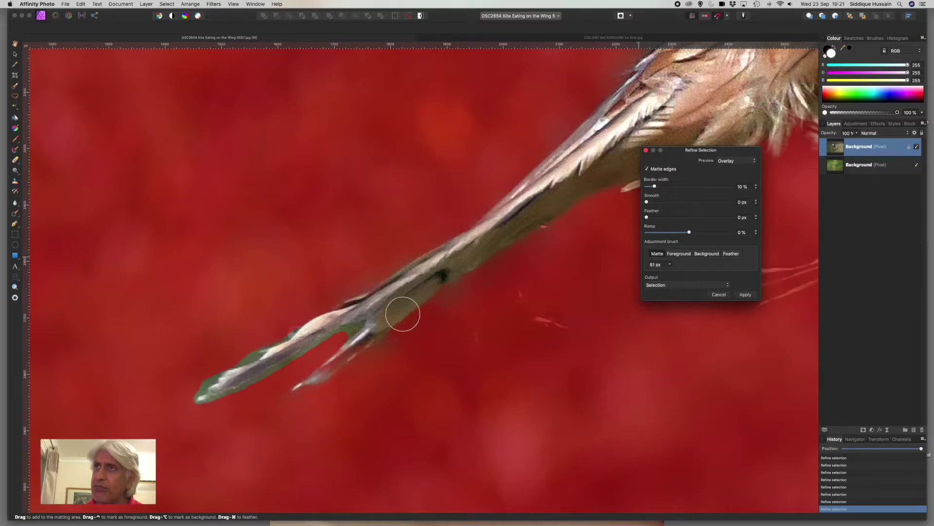
mouse_move(365, 288)
left_mouse_down()
mouse_move(365, 278)
mouse_move(224, 370)
mouse_move(155, 431)
left_mouse_up()
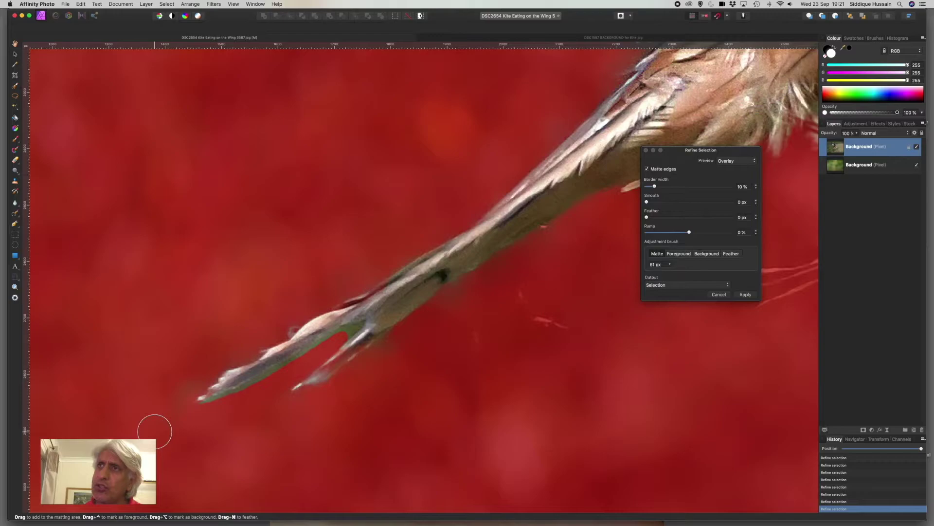
mouse_move(198, 410)
left_mouse_down()
mouse_move(298, 365)
mouse_move(359, 323)
left_mouse_up()
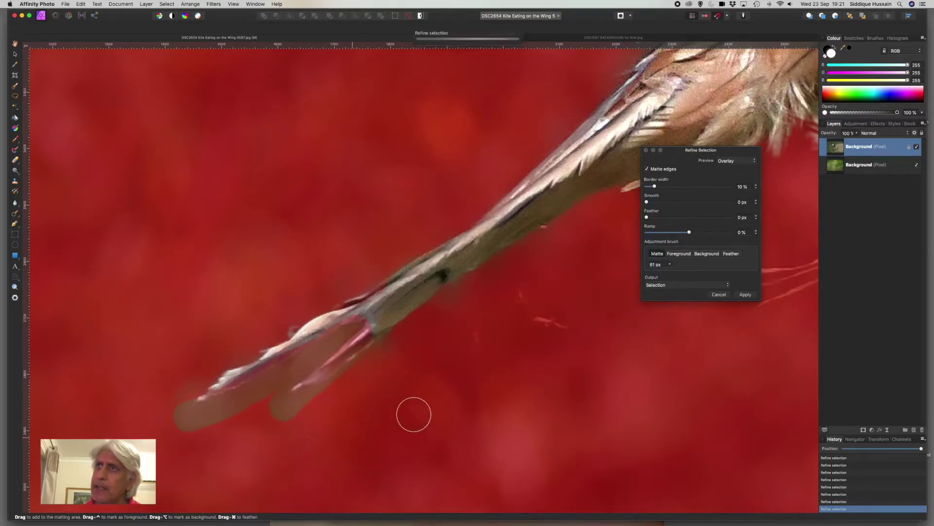
mouse_move(325, 385)
left_mouse_down()
mouse_move(415, 308)
mouse_move(501, 257)
left_mouse_up()
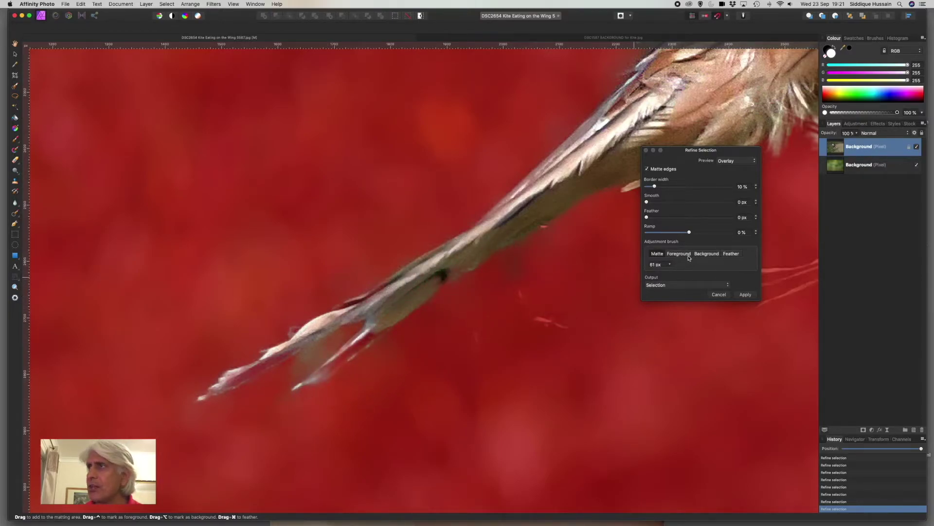
Step: Mark the gap between the tail's two points as background with 32 and 17 px brushes, and the longer point as foreground at 17 px
left_click(707, 253)
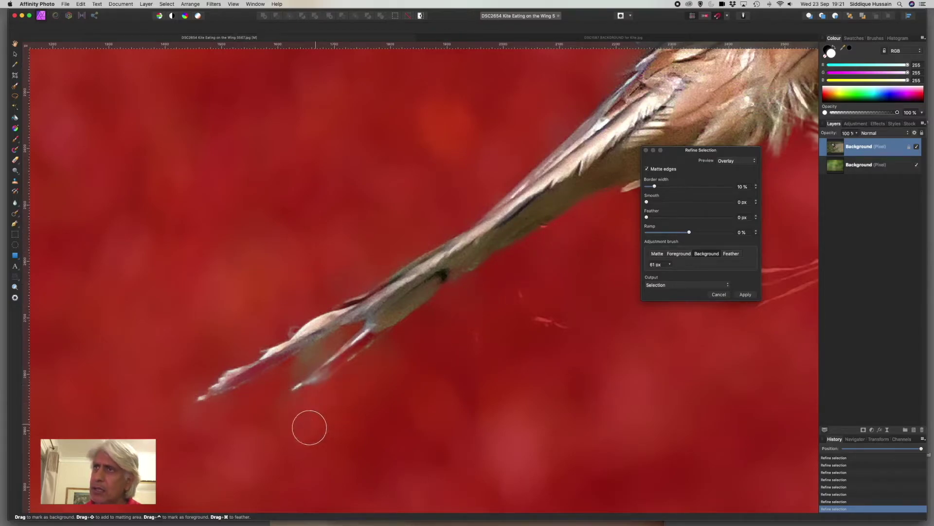
key("bracketleft")
key("bracketleft")
key("bracketleft")
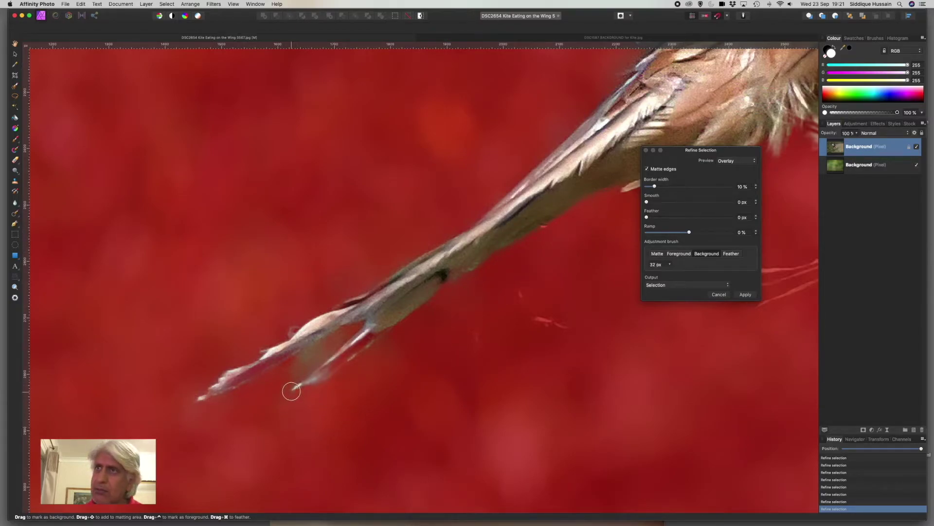
mouse_move(287, 372)
left_mouse_down()
mouse_move(339, 340)
mouse_move(310, 354)
left_mouse_up()
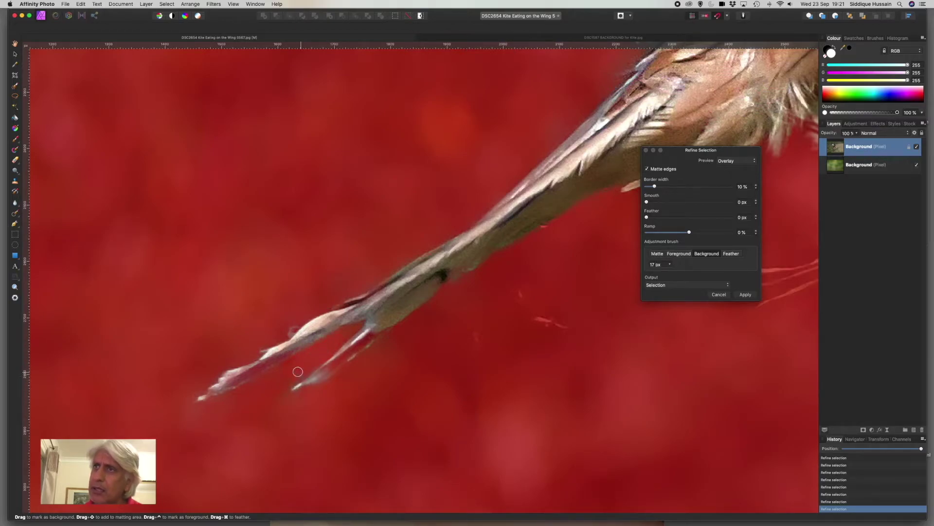
mouse_move(313, 365)
left_mouse_down()
mouse_move(283, 394)
mouse_move(322, 390)
left_mouse_up()
left_click(670, 257)
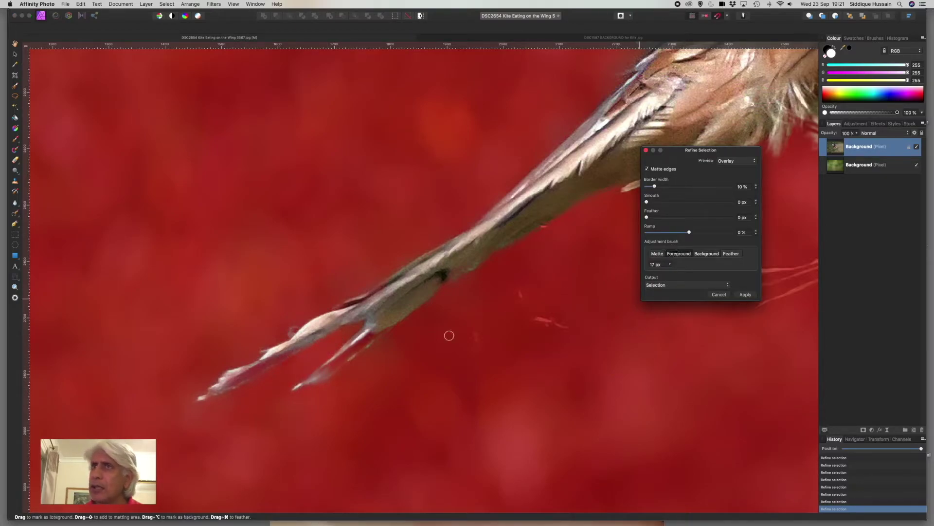
left_click_drag(311, 332, 210, 392)
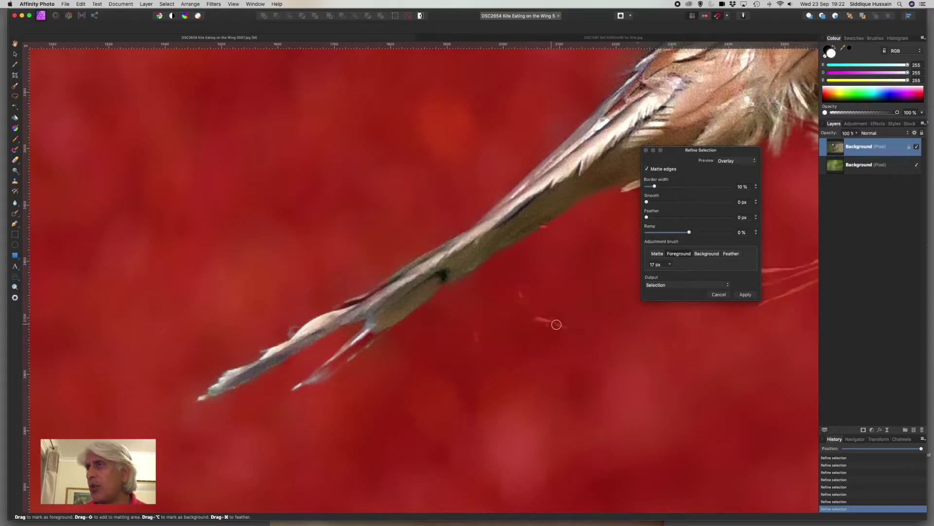
Step: Add the loose straw bits just below the tail and the thin strands farther beneath it to the matting area with the 17 px brush
left_click(657, 254)
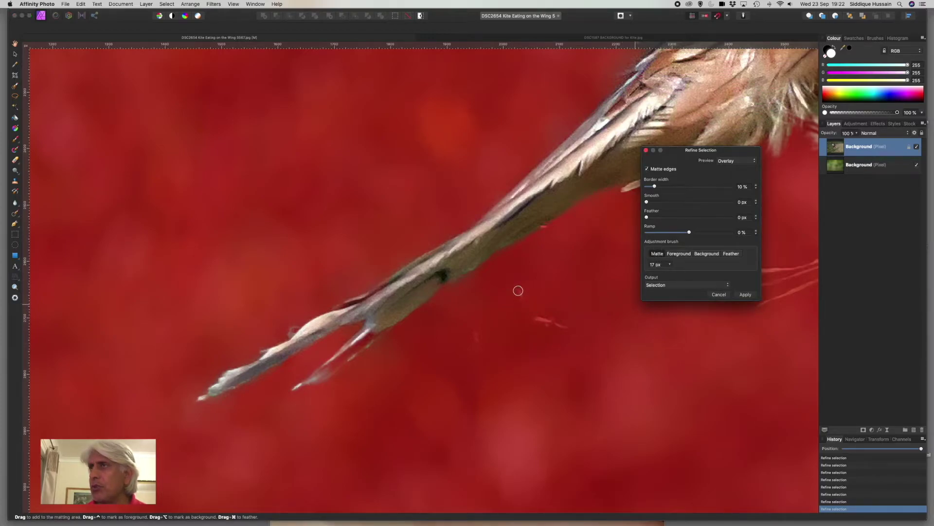
left_click_drag(518, 290, 521, 298)
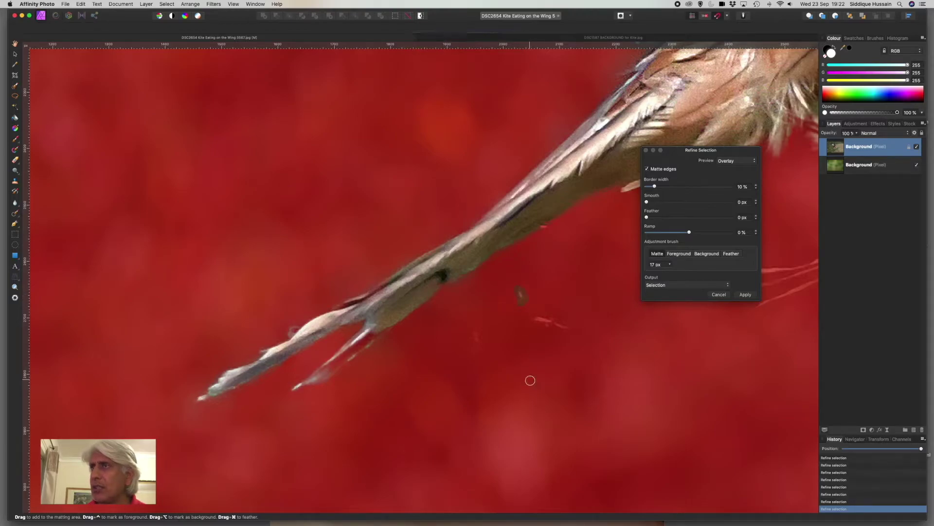
mouse_move(533, 318)
left_mouse_down()
mouse_move(576, 332)
mouse_move(535, 323)
mouse_move(551, 326)
left_mouse_up()
left_click_drag(478, 326, 474, 327)
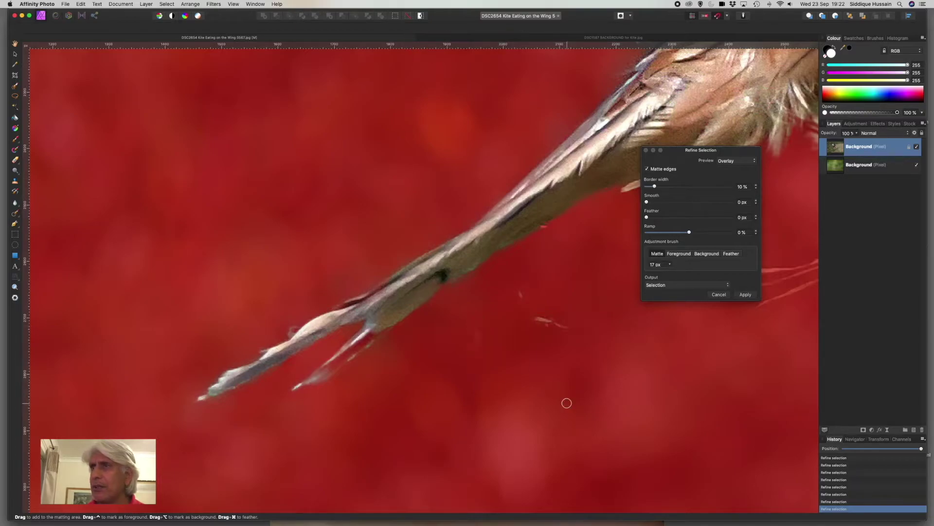
scroll(455, 406, "down", 5)
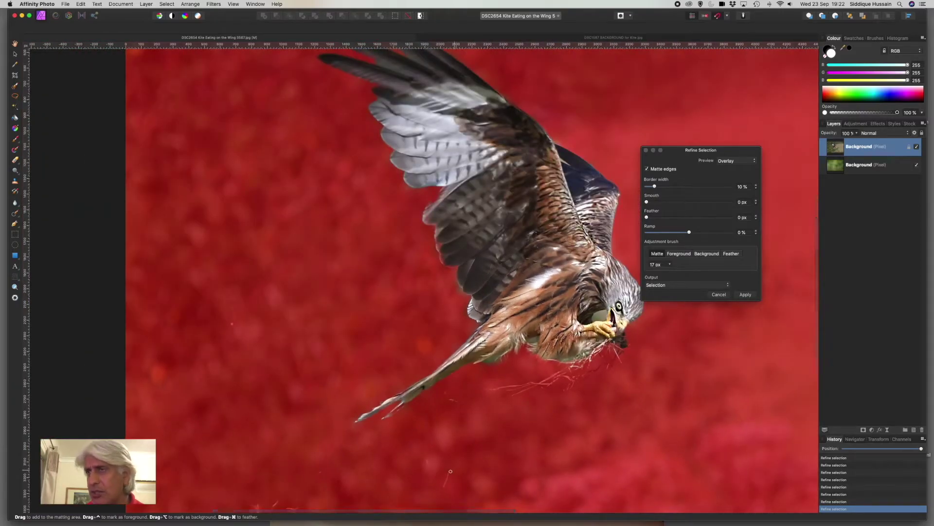
scroll(453, 500, "up", 4)
mouse_move(455, 413)
left_mouse_down()
mouse_move(431, 468)
mouse_move(449, 409)
mouse_move(438, 463)
left_mouse_up()
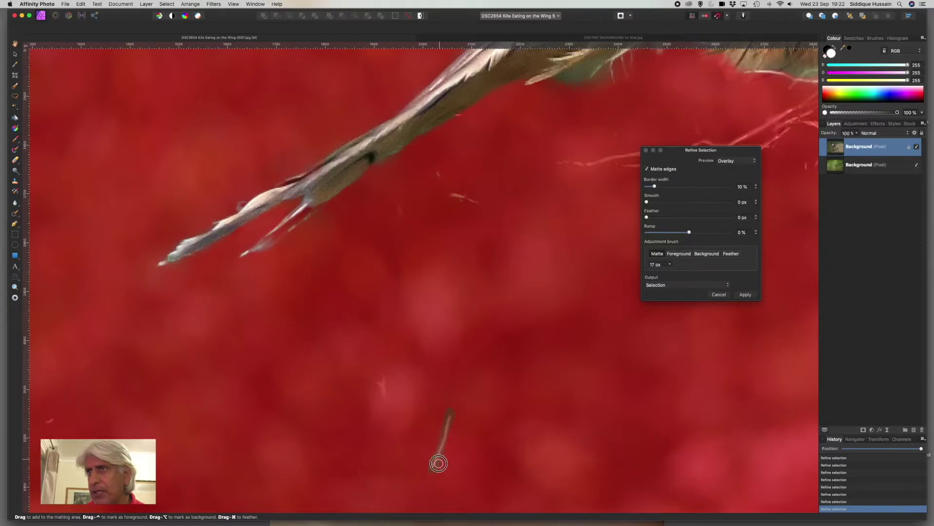
left_click_drag(382, 380, 383, 402)
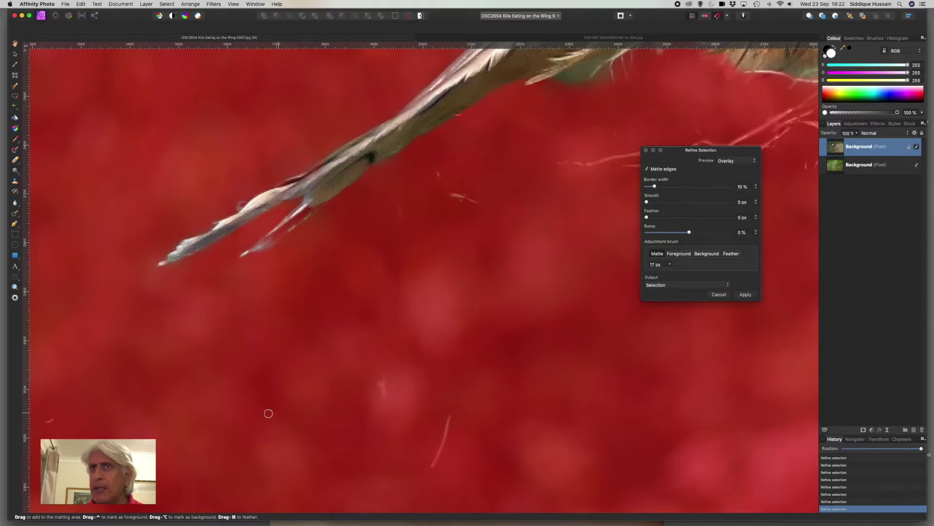
Step: Add the small fleck and the three separate straw strands beside the falling straw clump to the matting area with the 17 px brush
scroll(170, 431, "down", 5)
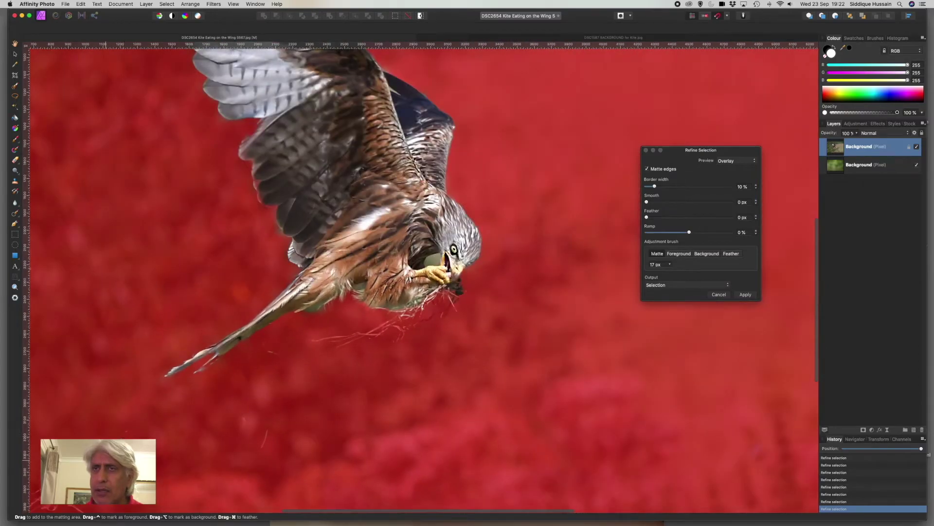
scroll(428, 292, "up", 5)
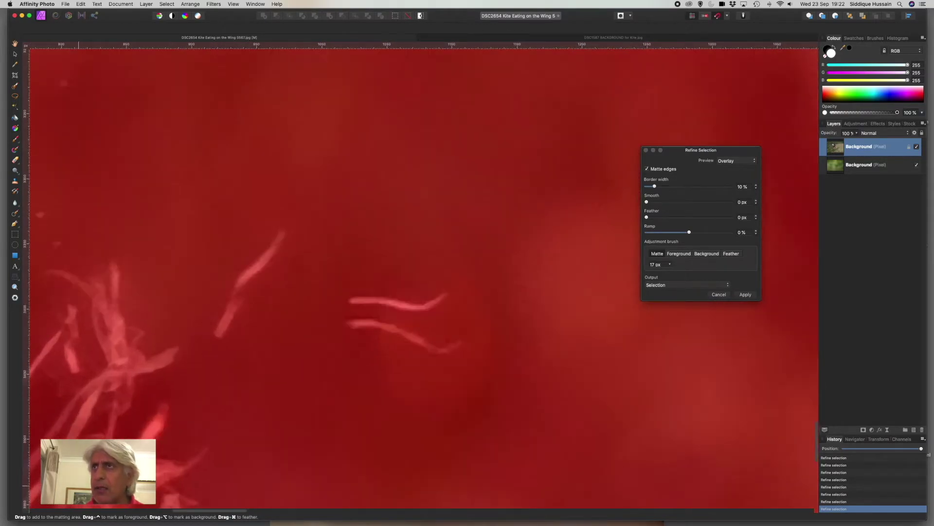
scroll(184, 445, "down", 2)
left_click_drag(403, 226, 397, 229)
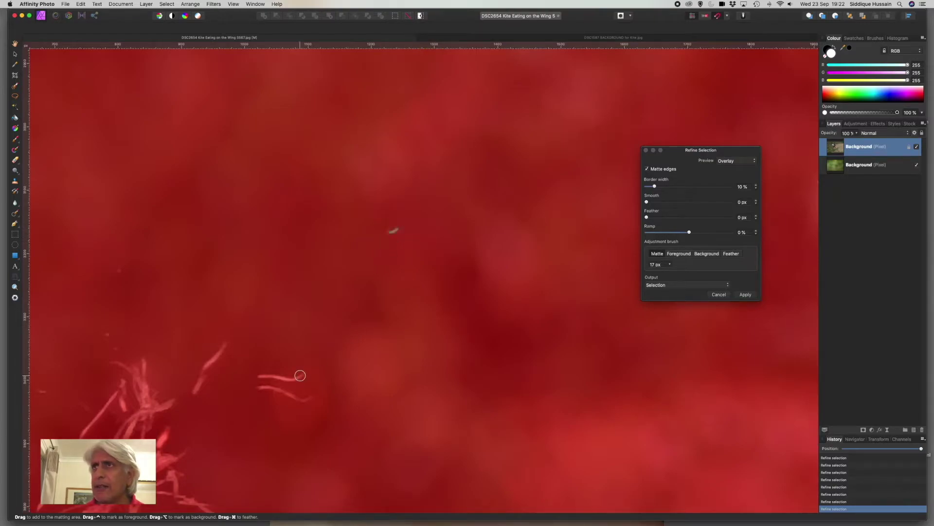
mouse_move(301, 375)
left_mouse_down()
mouse_move(254, 375)
mouse_move(313, 373)
mouse_move(258, 376)
left_mouse_up()
mouse_move(310, 397)
left_mouse_down()
mouse_move(249, 385)
mouse_move(307, 399)
mouse_move(284, 398)
left_mouse_up()
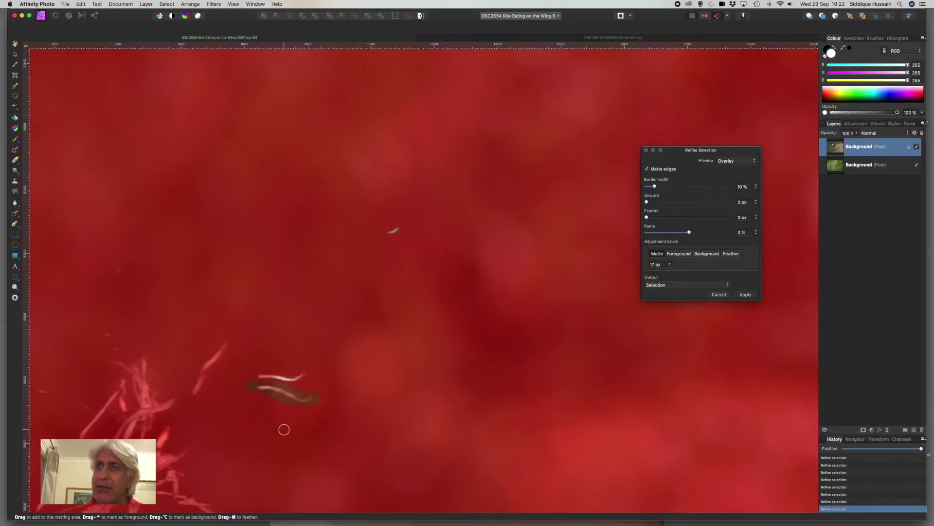
mouse_move(219, 344)
left_mouse_down()
mouse_move(191, 386)
mouse_move(223, 346)
mouse_move(193, 390)
left_mouse_up()
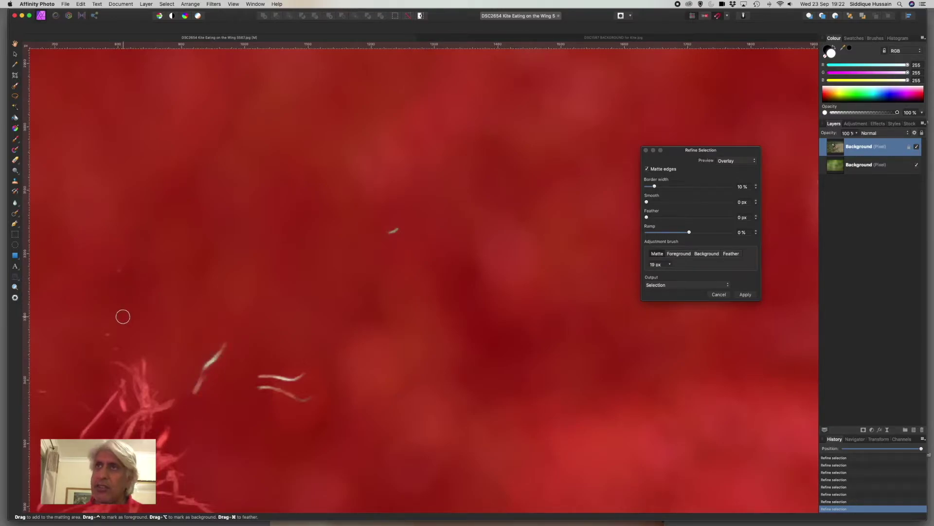
Step: Add the specks above the straw clump and the clump's upper and outer strands to the matting area, enlarging the brush to 29 px
left_click(118, 270)
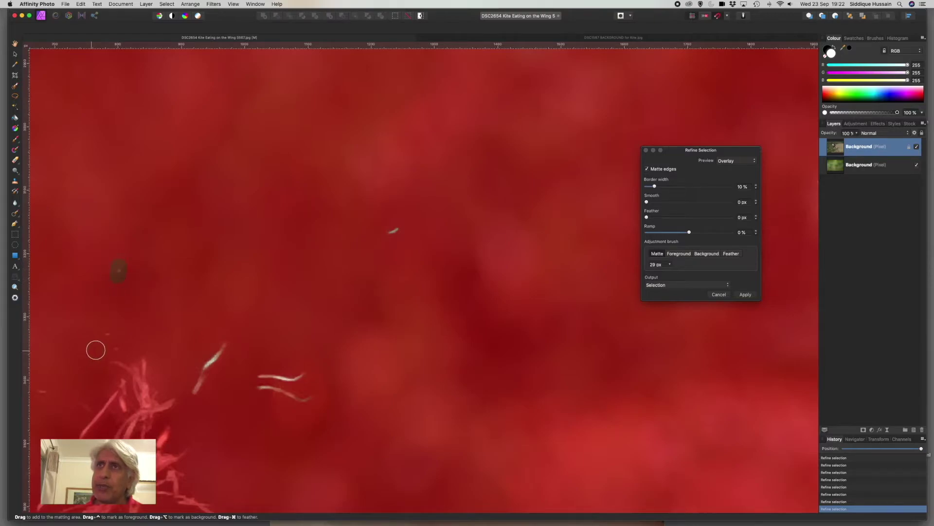
mouse_move(106, 331)
left_mouse_down()
mouse_move(122, 356)
mouse_move(111, 358)
mouse_move(144, 389)
left_mouse_up()
mouse_move(110, 358)
left_mouse_down()
mouse_move(167, 403)
mouse_move(133, 413)
mouse_move(120, 384)
mouse_move(120, 406)
mouse_move(92, 415)
left_mouse_up()
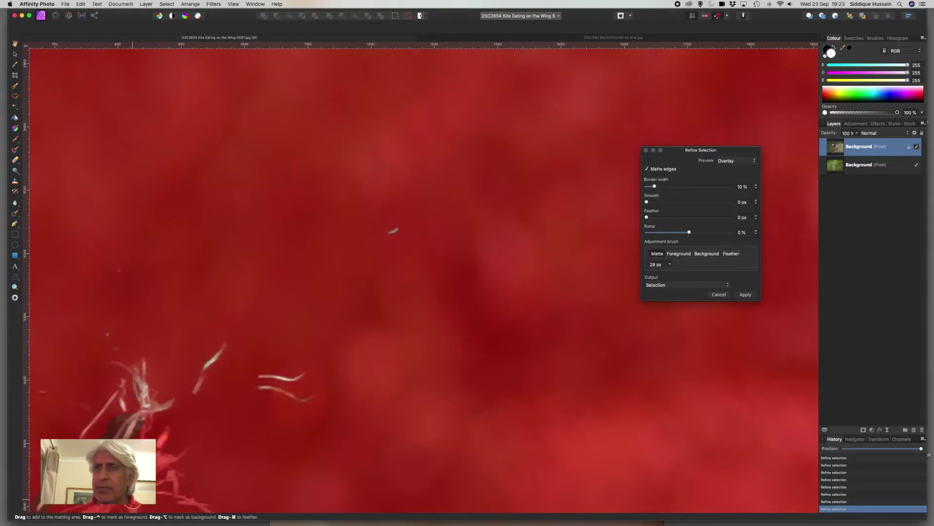
mouse_move(128, 444)
left_mouse_down()
mouse_move(159, 448)
mouse_move(176, 433)
mouse_move(163, 435)
mouse_move(155, 474)
mouse_move(186, 451)
mouse_move(145, 468)
mouse_move(179, 491)
left_mouse_up()
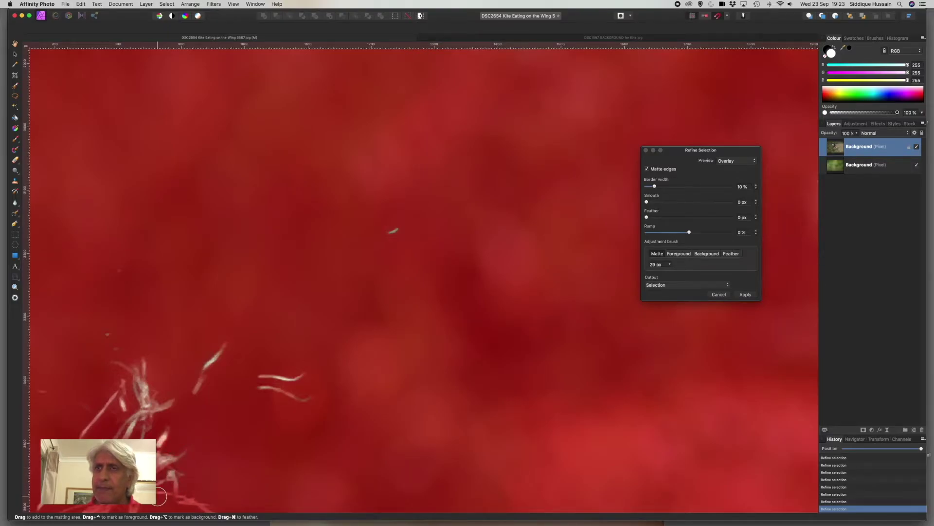
Step: Add the straw clump's remaining centre and lower strands to the matting area with the 29 px brush
key("super+0")
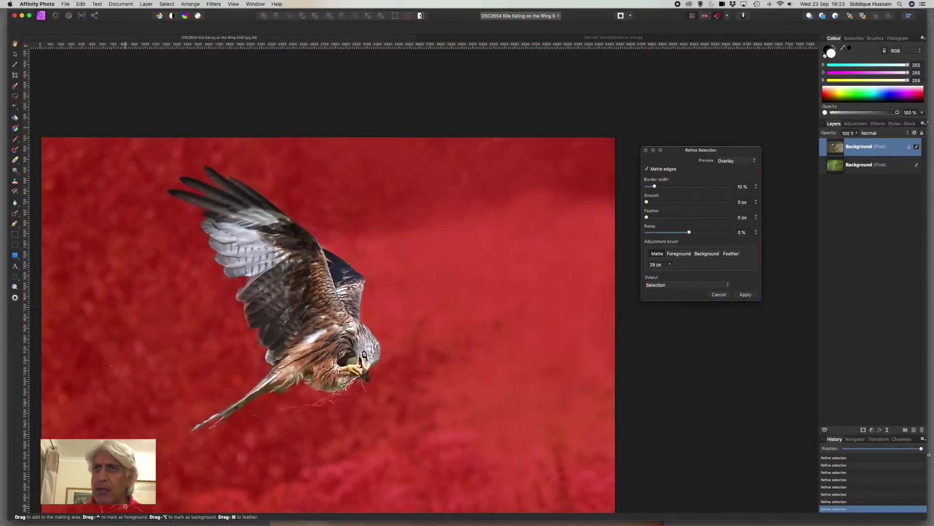
scroll(125, 506, "down", 5)
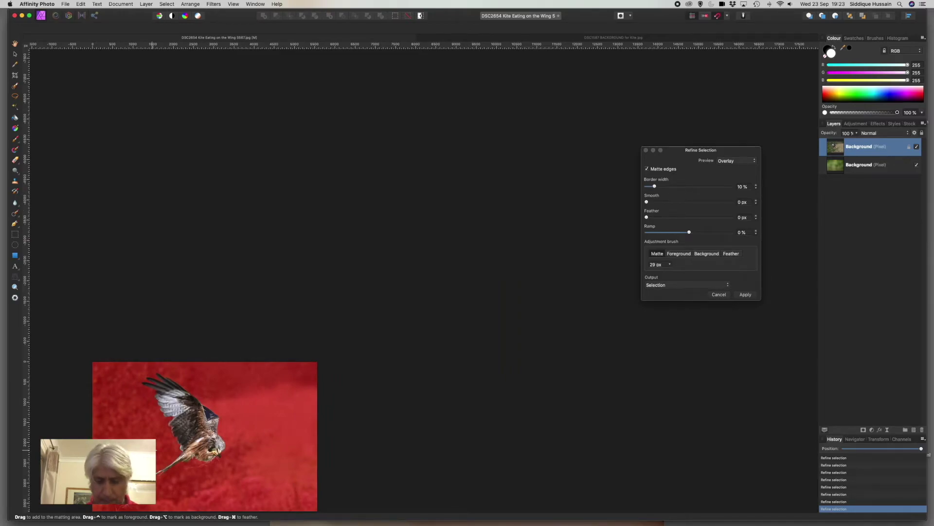
key("super+0")
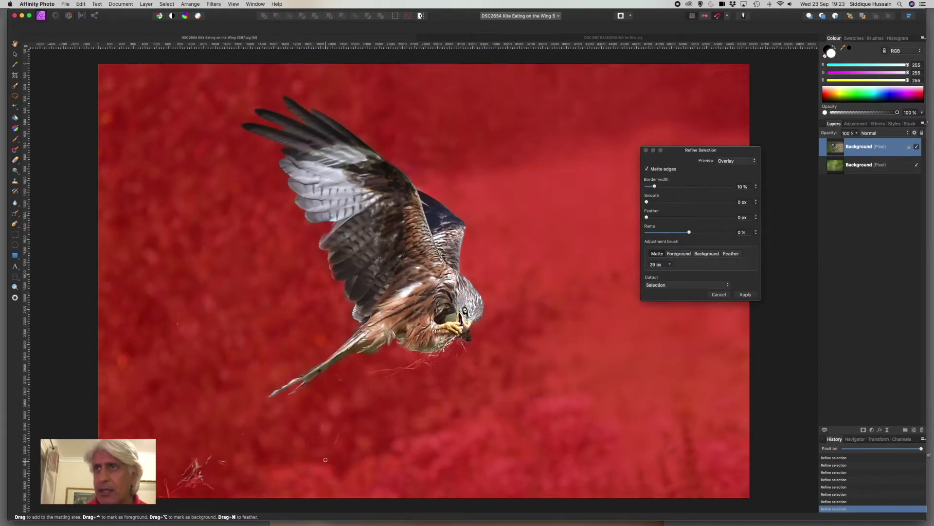
scroll(179, 508, "up", 5)
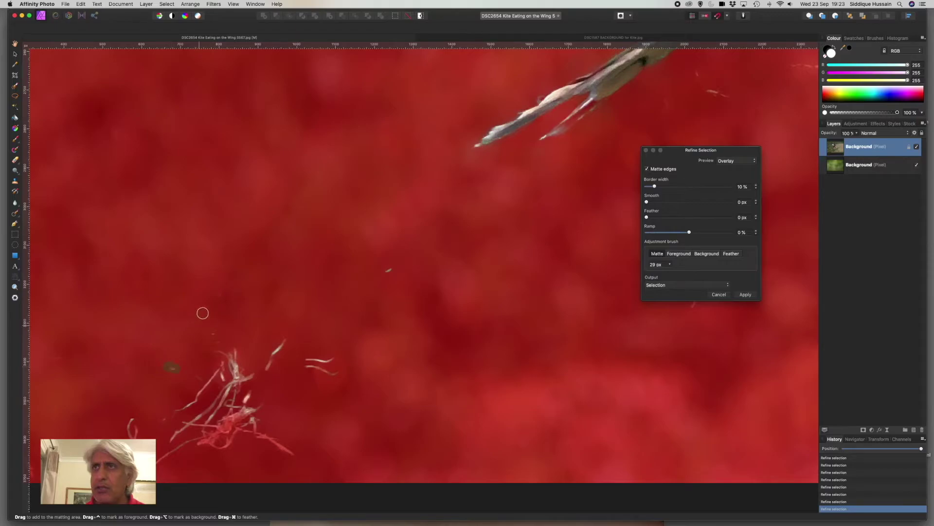
left_click_drag(58, 356, 49, 358)
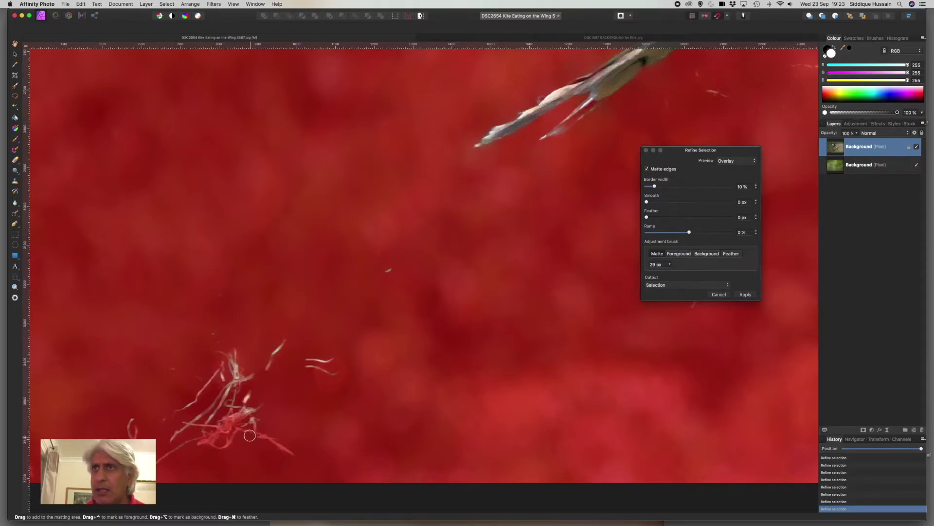
mouse_move(250, 435)
left_mouse_down()
mouse_move(287, 448)
mouse_move(221, 421)
mouse_move(248, 424)
mouse_move(198, 444)
mouse_move(225, 424)
mouse_move(213, 447)
mouse_move(197, 435)
mouse_move(213, 469)
left_mouse_up()
mouse_move(221, 421)
left_mouse_down()
mouse_move(240, 411)
mouse_move(219, 418)
left_mouse_up()
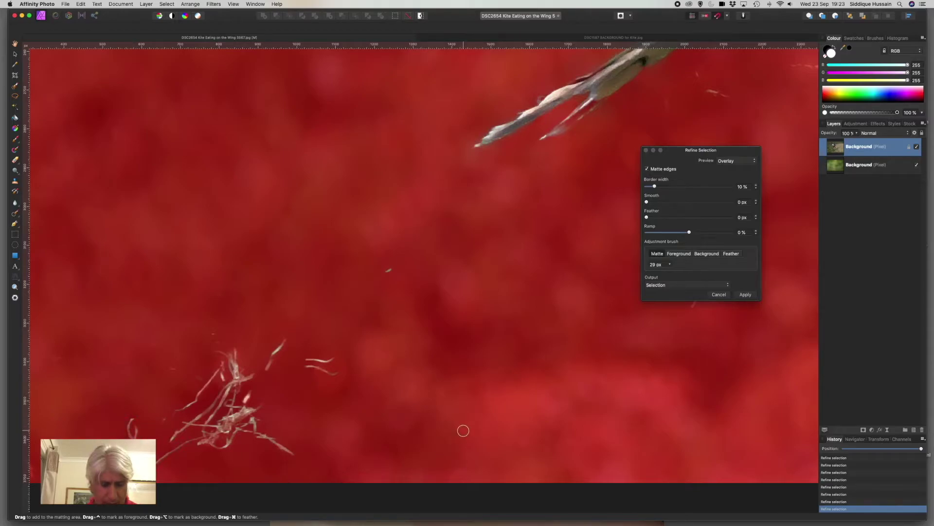
key("super+0")
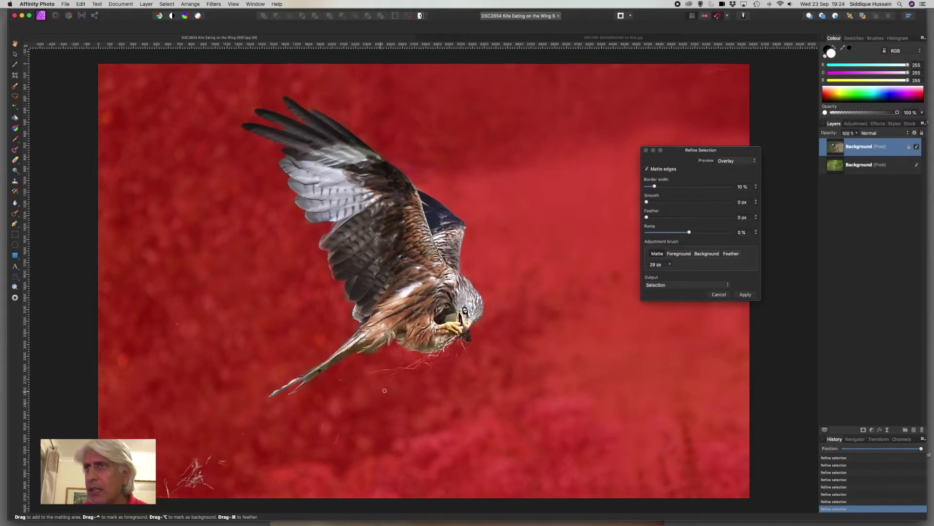
scroll(316, 459, "up", 5)
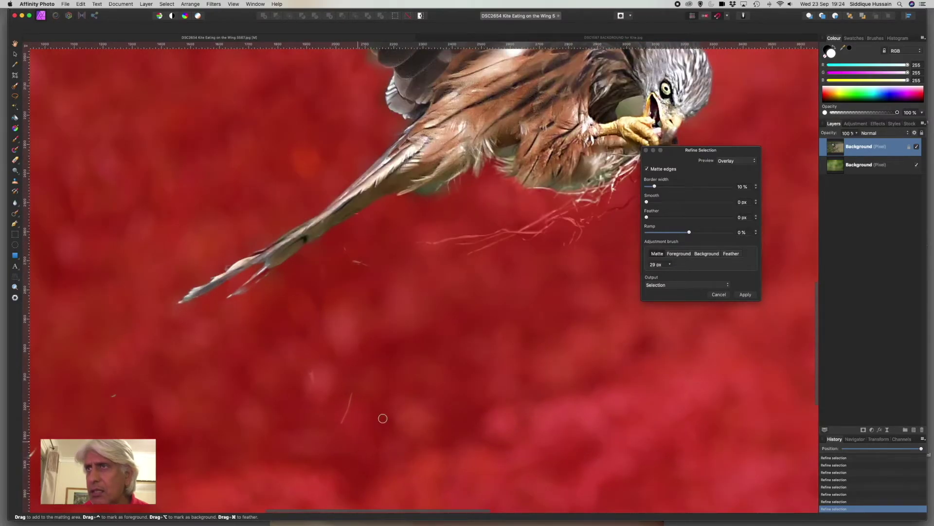
Step: Add the small straw bits below the tail and the long thin strands trailing beneath the body to the matting area with the 29 px brush
scroll(532, 233, "up", 4)
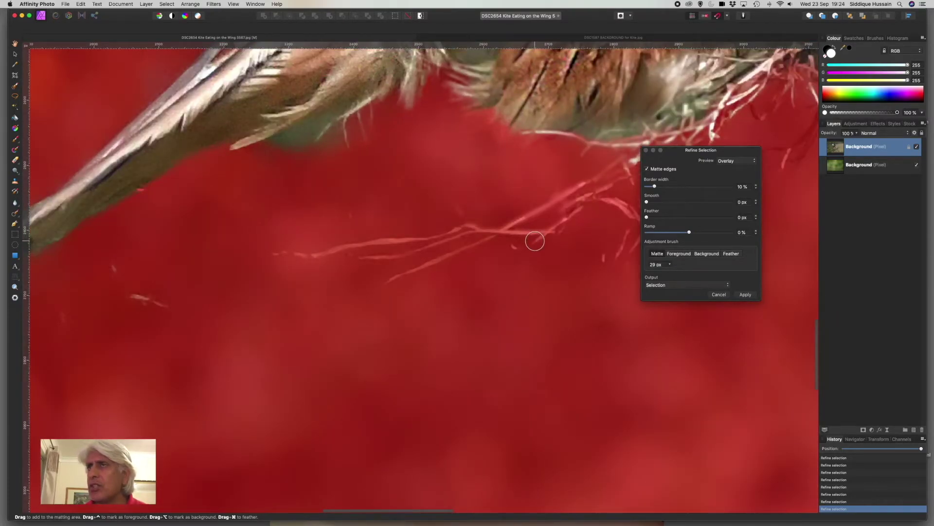
mouse_move(141, 290)
left_mouse_down()
mouse_move(175, 309)
mouse_move(129, 292)
left_mouse_up()
left_click_drag(65, 307, 60, 335)
mouse_move(270, 256)
left_mouse_down()
mouse_move(370, 254)
mouse_move(447, 239)
mouse_move(460, 229)
mouse_move(329, 251)
mouse_move(448, 229)
mouse_move(469, 216)
mouse_move(474, 246)
mouse_move(363, 286)
left_mouse_up()
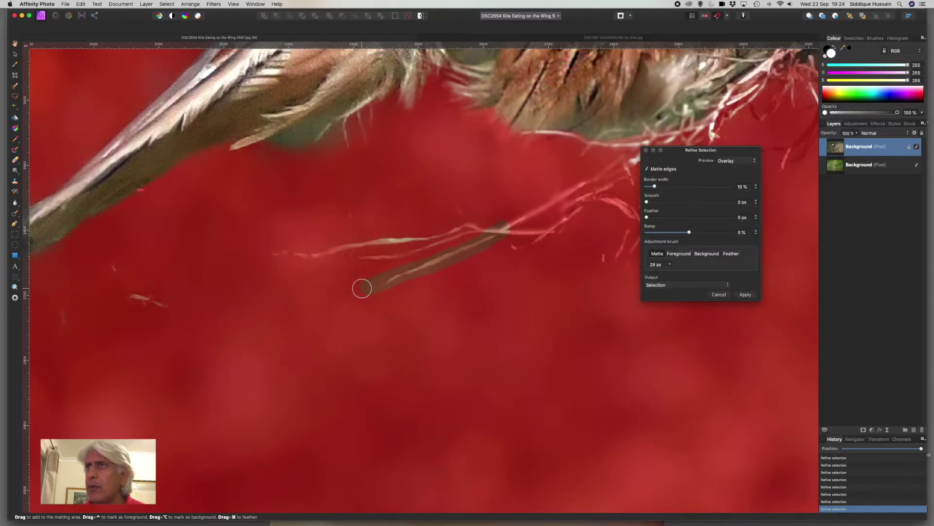
mouse_move(494, 235)
left_mouse_down()
mouse_move(559, 190)
mouse_move(500, 246)
mouse_move(566, 212)
mouse_move(506, 252)
left_mouse_up()
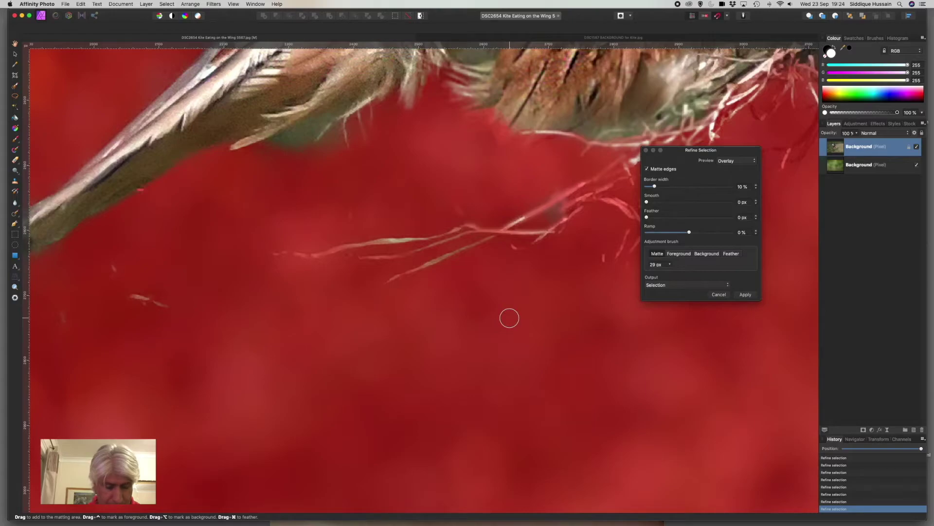
Step: Add the dark food remnant below the beak and the thin dark strand hanging beneath it to the matting area with the 29 px brush
key("super+0")
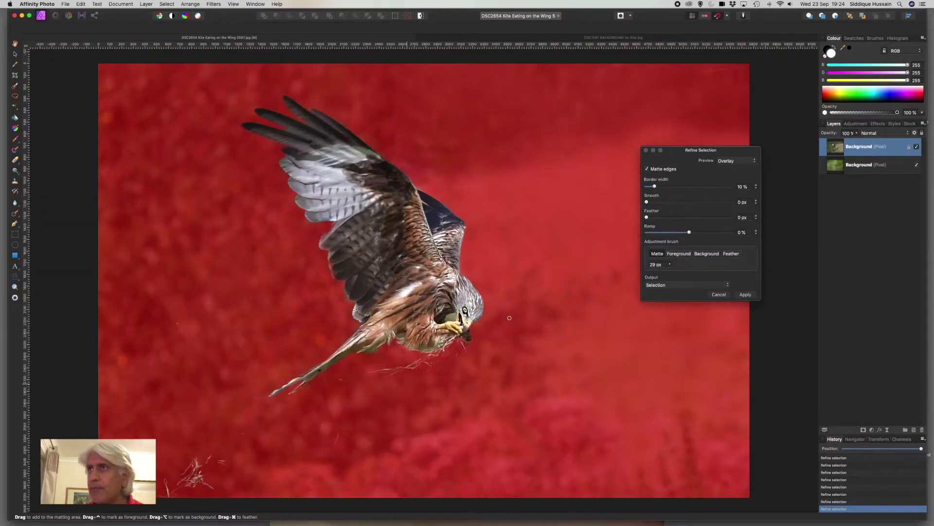
scroll(458, 356, "up", 6)
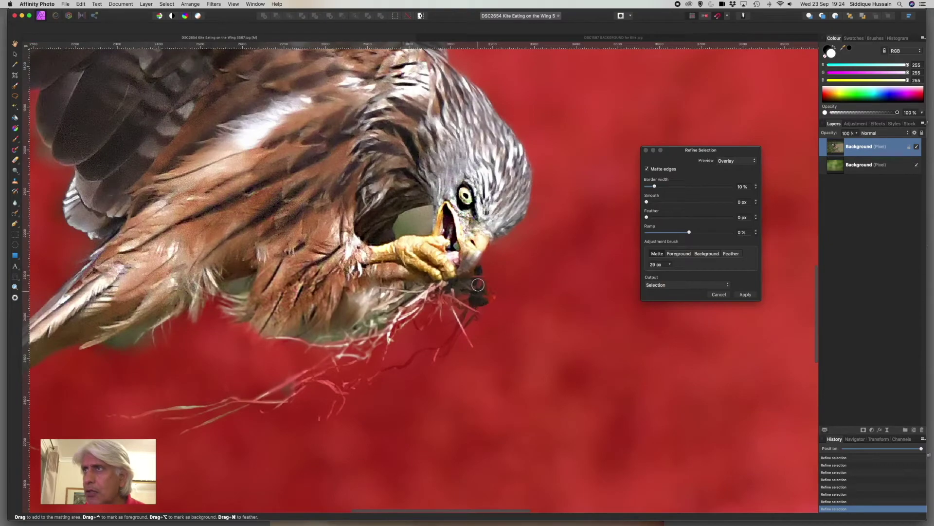
mouse_move(478, 284)
left_mouse_down()
mouse_move(502, 302)
mouse_move(481, 282)
mouse_move(483, 302)
mouse_move(464, 327)
mouse_move(478, 298)
left_mouse_up()
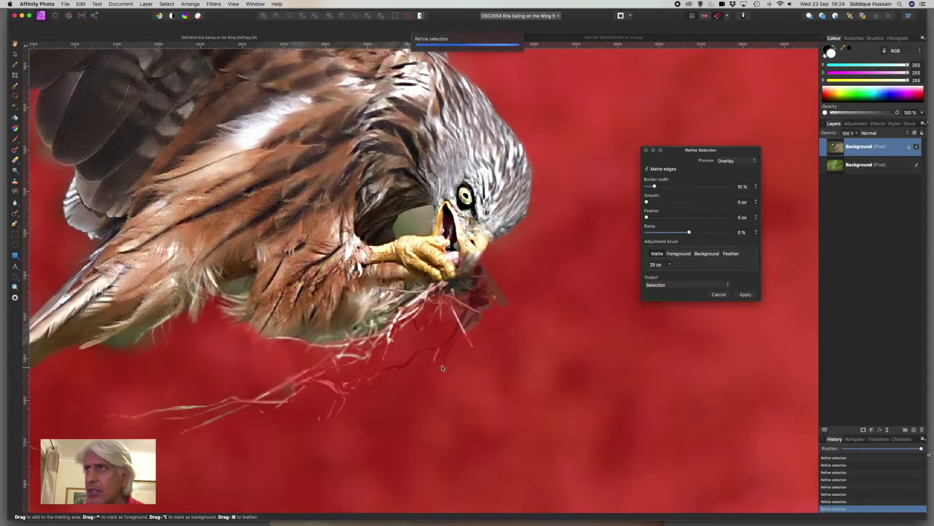
mouse_move(462, 330)
left_mouse_down()
mouse_move(469, 336)
mouse_move(428, 363)
mouse_move(442, 347)
mouse_move(368, 381)
left_mouse_up()
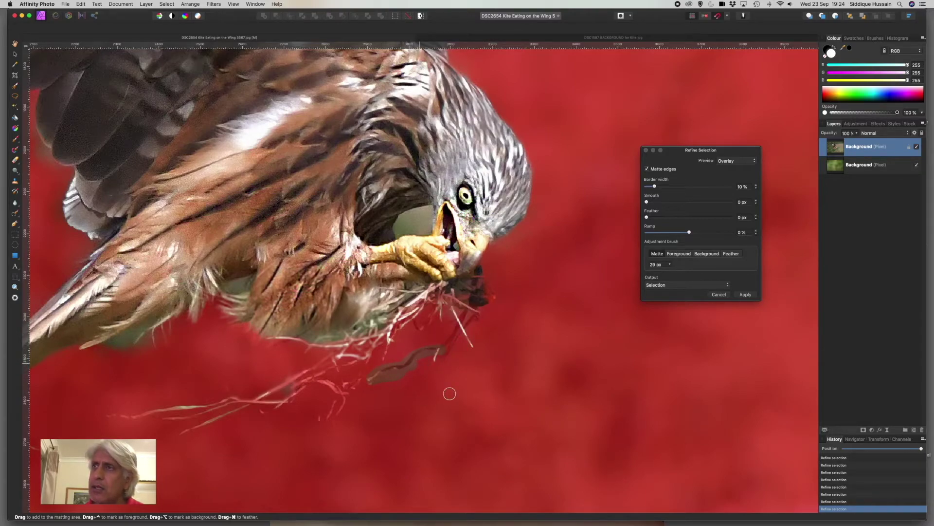
mouse_move(431, 345)
left_mouse_down()
mouse_move(468, 314)
mouse_move(438, 366)
left_mouse_up()
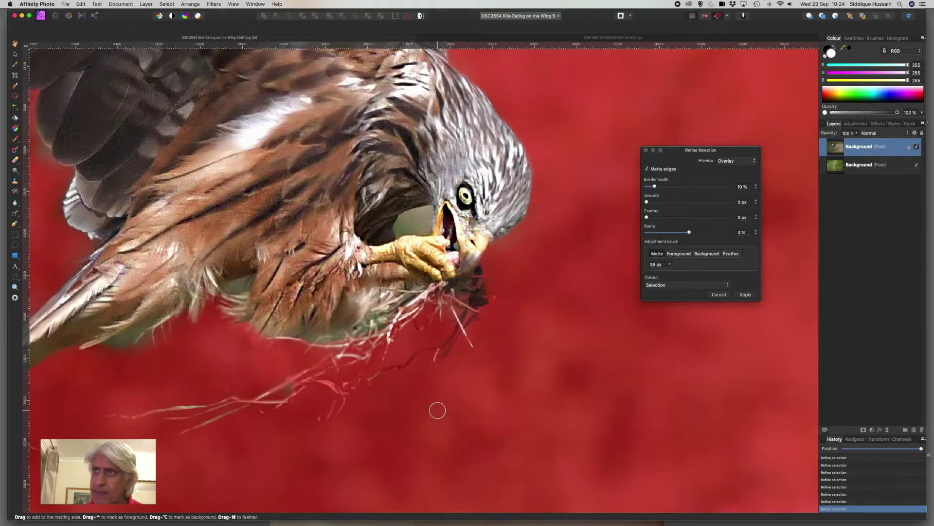
Step: Enlarge the matte brush to 38 px and add the remaining straw strands hanging beneath the talons and belly to the matting area
mouse_move(389, 369)
left_mouse_down()
mouse_move(314, 386)
mouse_move(343, 403)
mouse_move(323, 410)
left_mouse_up()
mouse_move(387, 362)
left_mouse_down()
mouse_move(394, 343)
mouse_move(428, 314)
left_mouse_up()
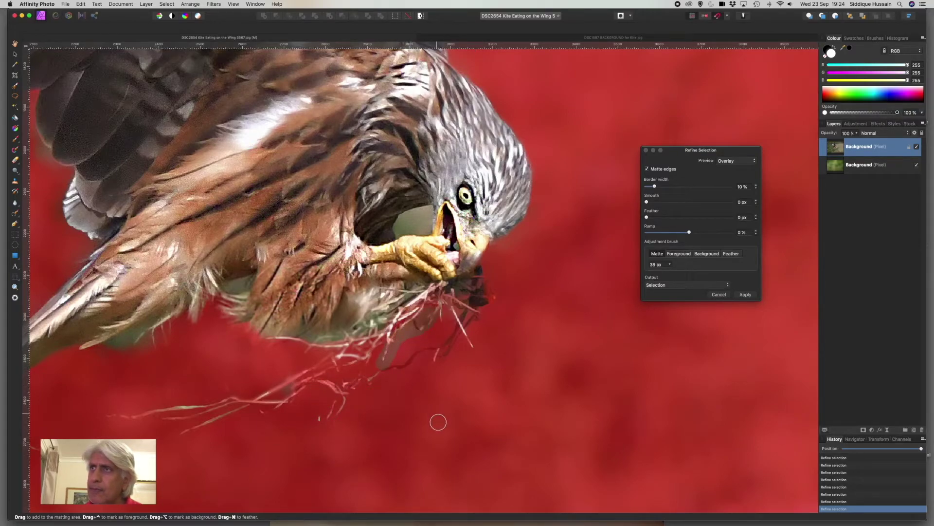
mouse_move(381, 370)
left_mouse_down()
mouse_move(440, 348)
mouse_move(463, 323)
mouse_move(433, 357)
left_mouse_up()
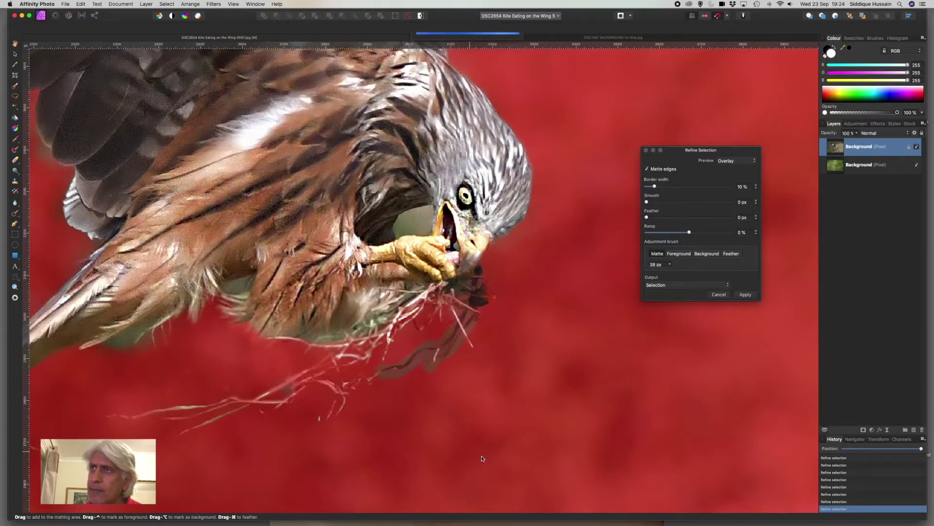
mouse_move(475, 340)
left_mouse_down()
mouse_move(457, 317)
mouse_move(440, 362)
mouse_move(479, 300)
left_mouse_up()
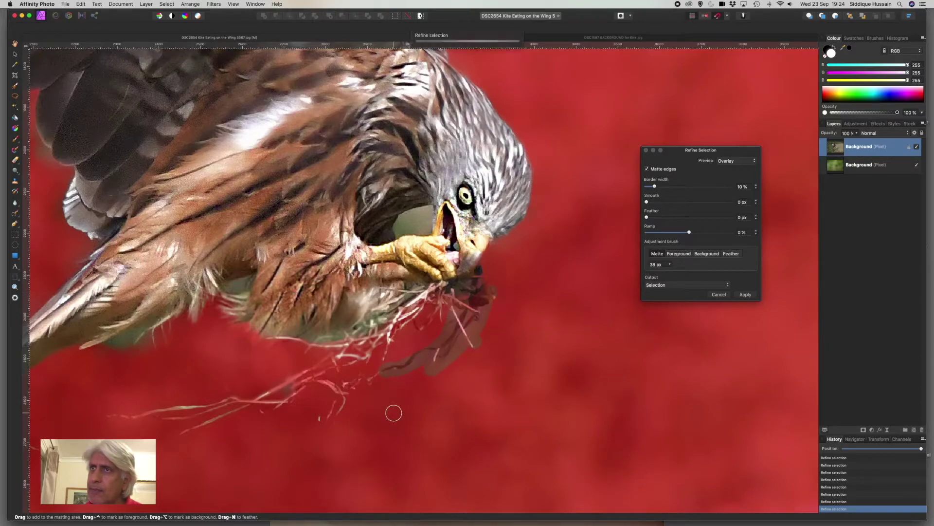
mouse_move(310, 364)
left_mouse_down()
mouse_move(257, 396)
mouse_move(326, 366)
mouse_move(287, 400)
mouse_move(316, 386)
mouse_move(347, 390)
mouse_move(314, 424)
left_mouse_up()
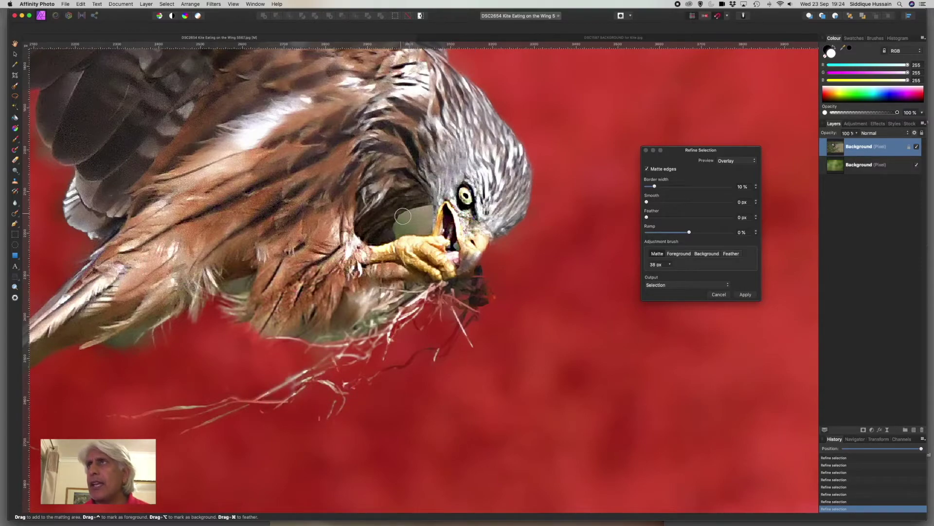
Step: Mark the green gap between the open beak, talons and breast as background, reducing the brush from 38 px to 12 px for its edges
scroll(410, 227, "up", 3)
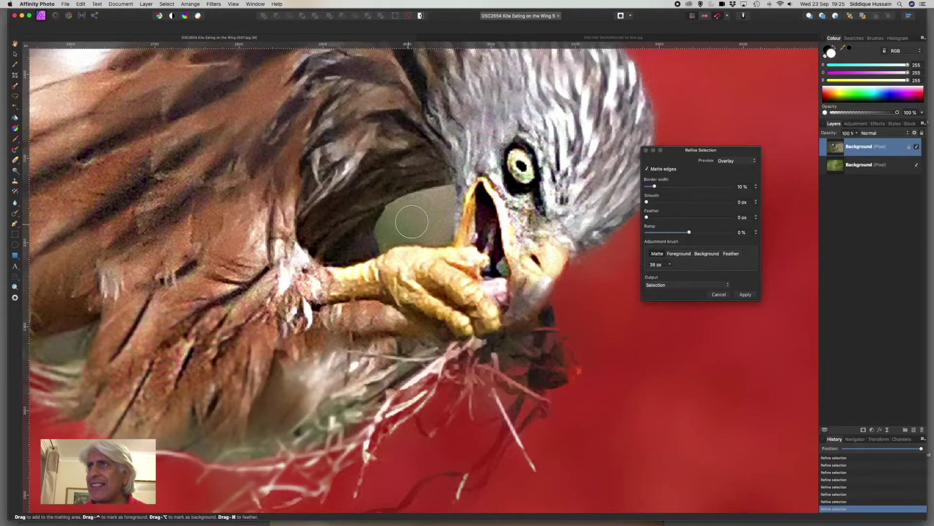
left_click(706, 254)
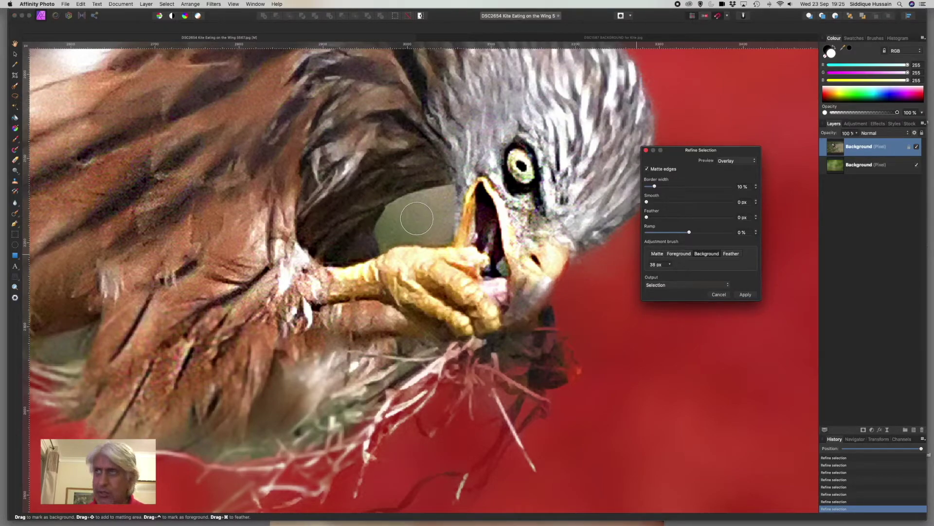
mouse_move(413, 217)
left_mouse_down()
mouse_move(434, 211)
mouse_move(401, 217)
mouse_move(436, 208)
mouse_move(409, 224)
left_mouse_up()
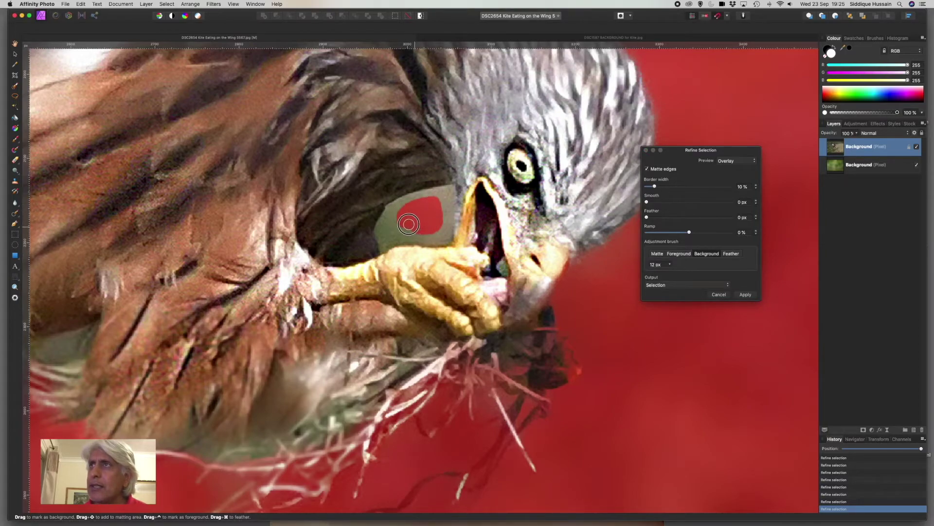
mouse_move(436, 197)
left_mouse_down()
mouse_move(405, 207)
mouse_move(388, 236)
mouse_move(441, 231)
mouse_move(443, 202)
mouse_move(409, 209)
mouse_move(392, 226)
left_mouse_up()
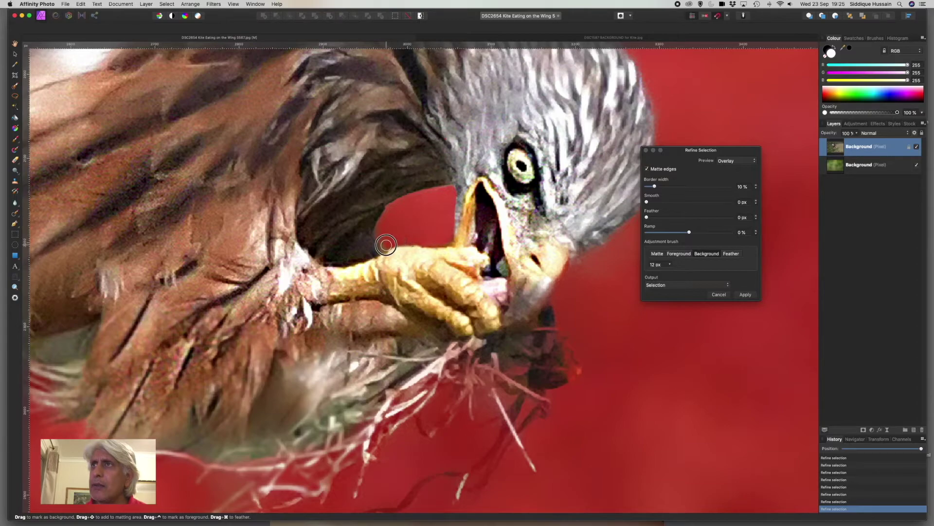
left_click_drag(394, 207, 454, 190)
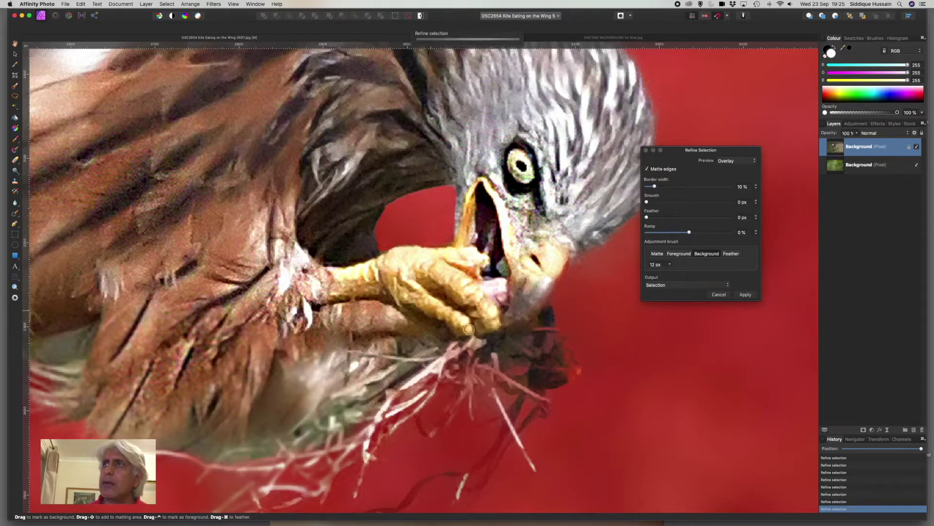
left_click(447, 189)
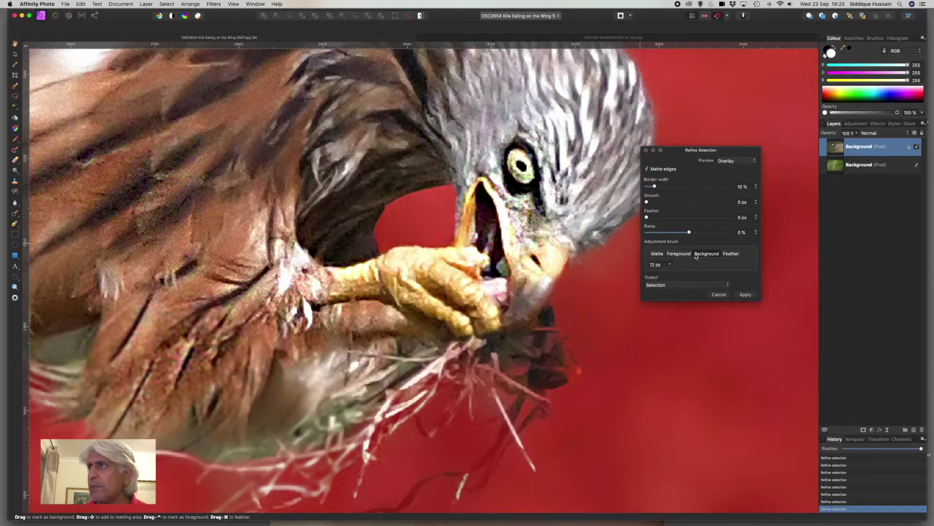
Step: Mark the beak edge and the feathers bordering the gap above the talons as foreground with the 12 px brush
left_click(672, 254)
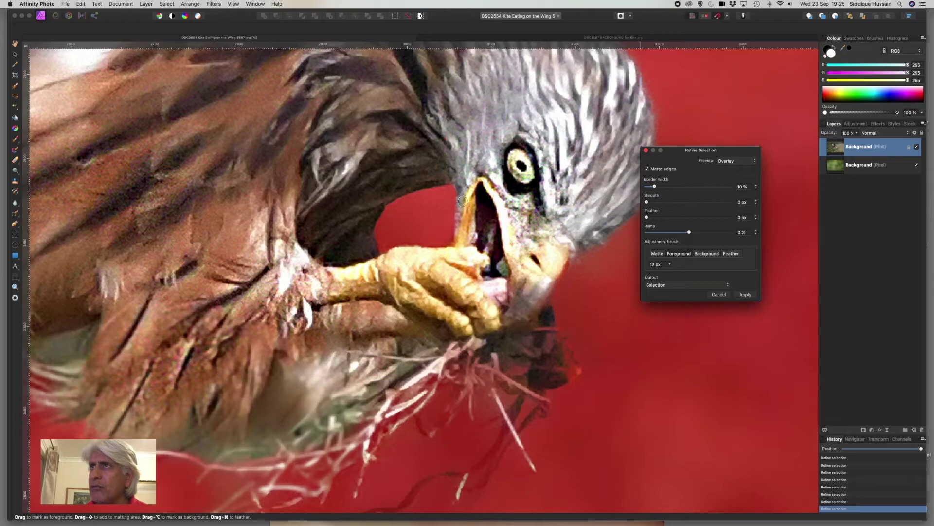
left_click_drag(463, 200, 462, 212)
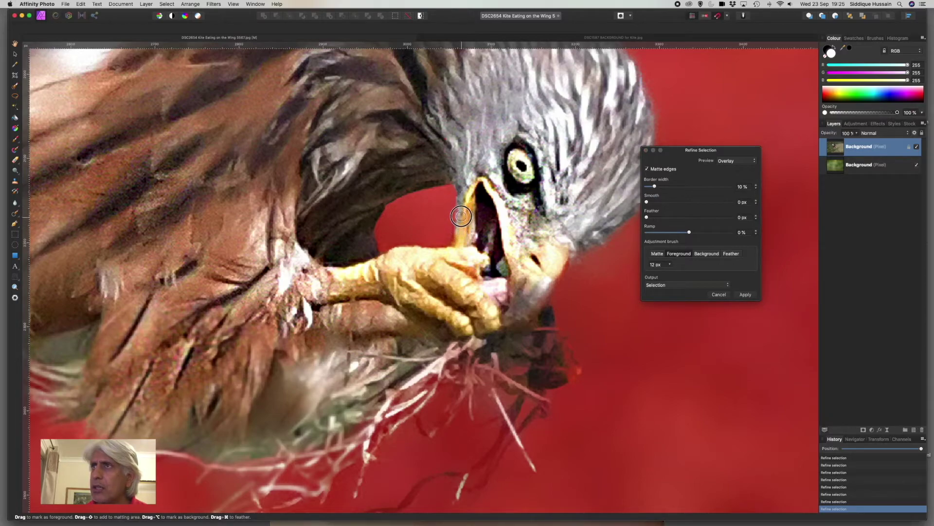
left_click(504, 215)
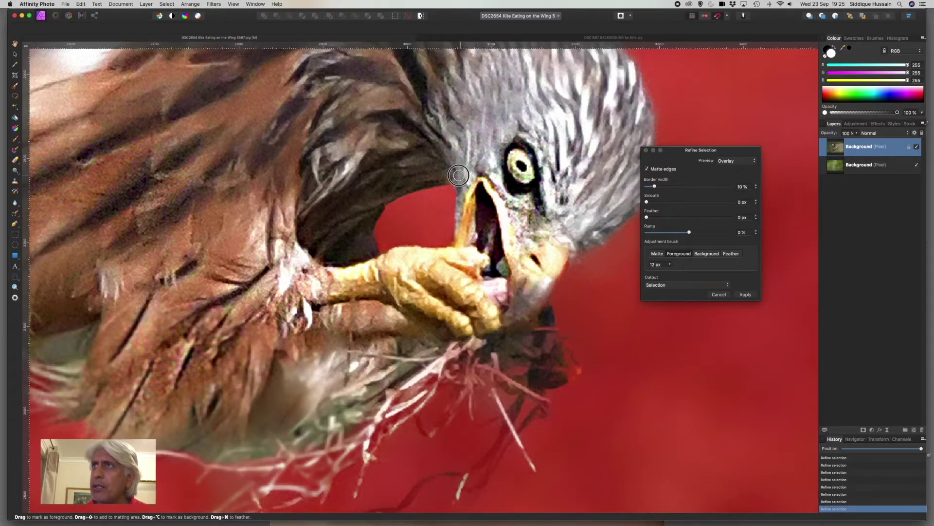
mouse_move(440, 175)
left_mouse_down()
mouse_move(384, 190)
mouse_move(371, 206)
mouse_move(367, 244)
mouse_move(381, 271)
left_mouse_up()
left_click_drag(381, 199, 417, 184)
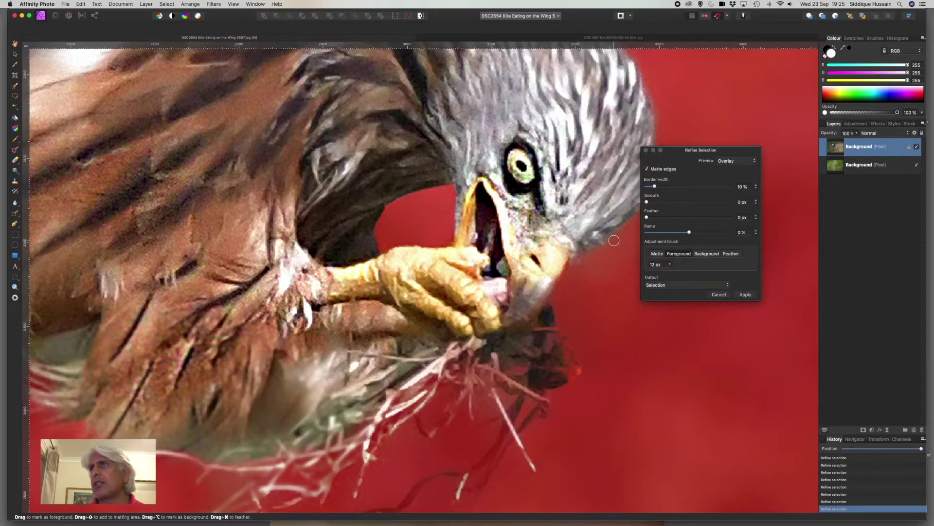
Step: Mark the narrow sliver between the near wing's leading edge and the far wing as background with a 5 px brush
scroll(614, 240, "down", 10)
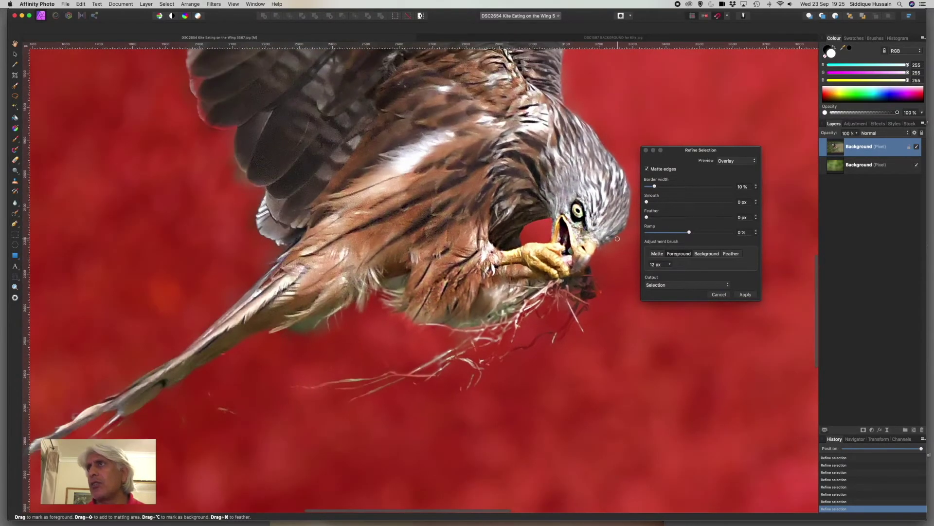
scroll(618, 232, "down", 5)
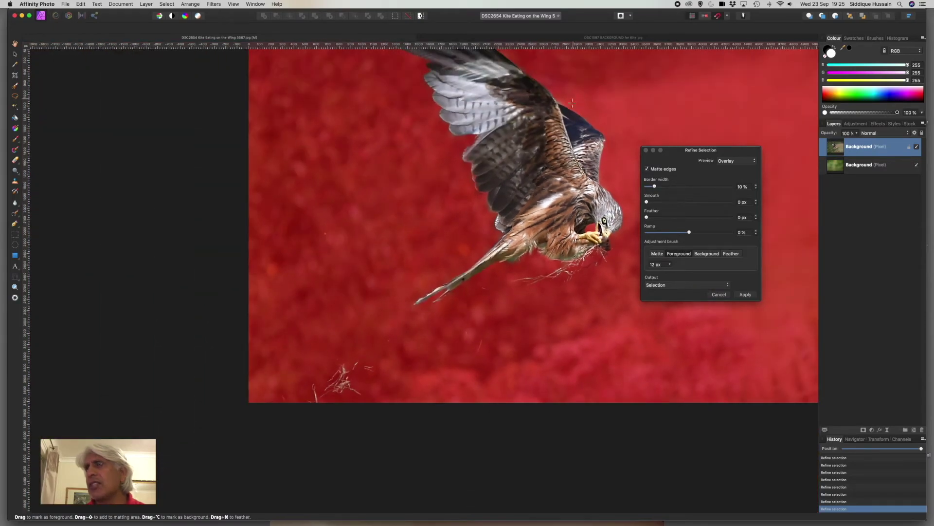
scroll(573, 100, "up", 15)
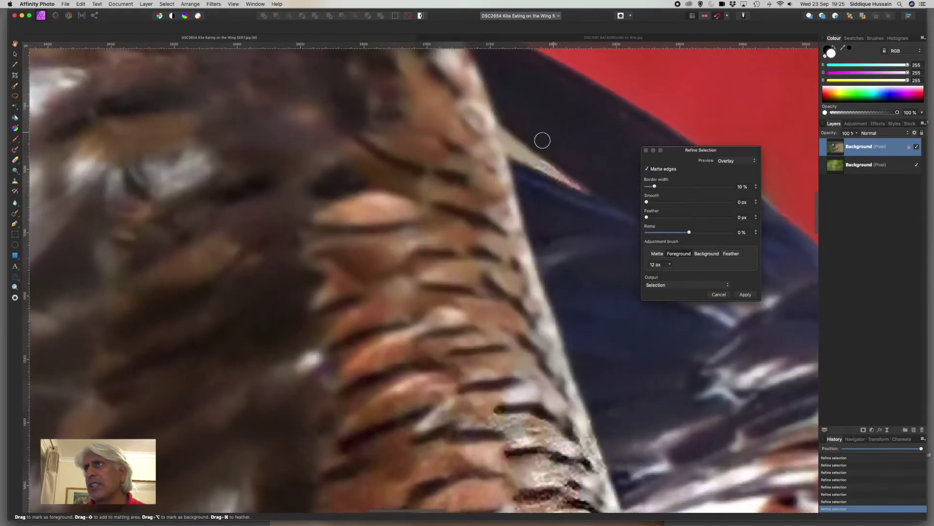
left_click(706, 254)
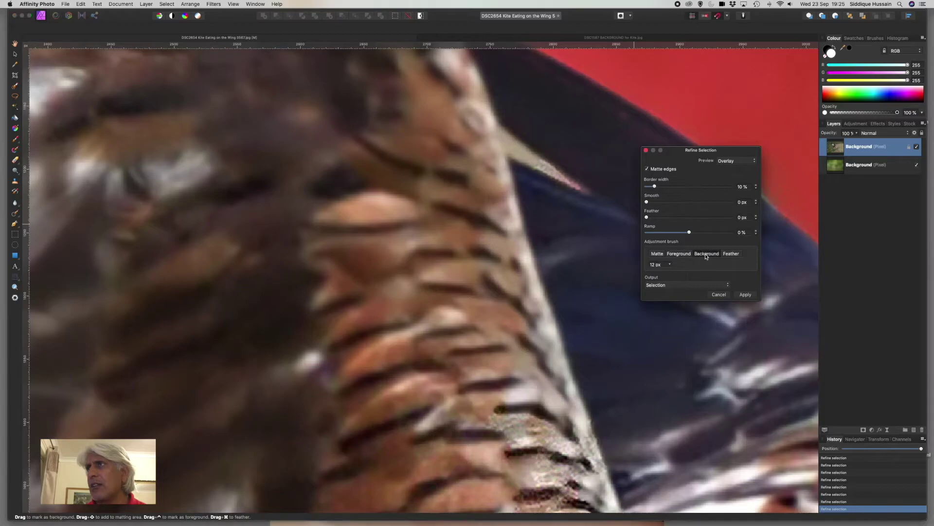
key("bracketleft")
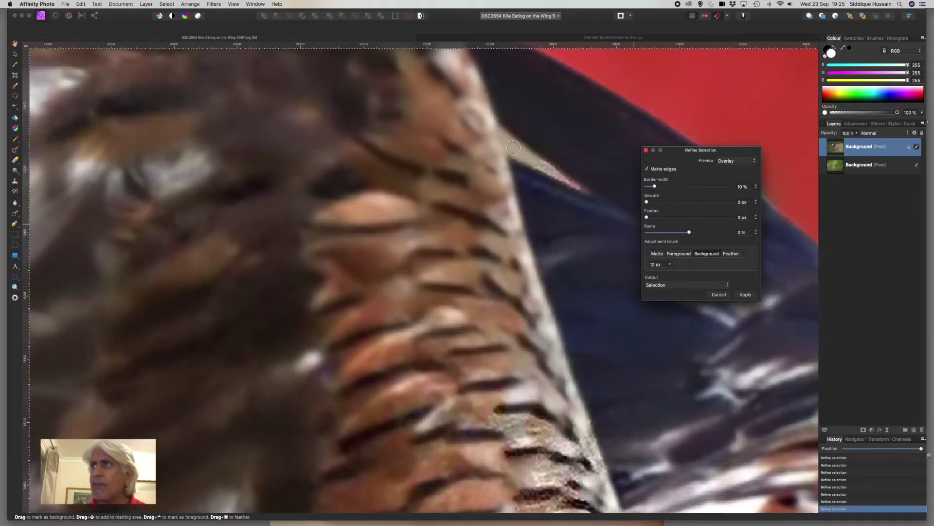
key("bracketleft")
key("bracketleft")
left_click_drag(516, 150, 525, 156)
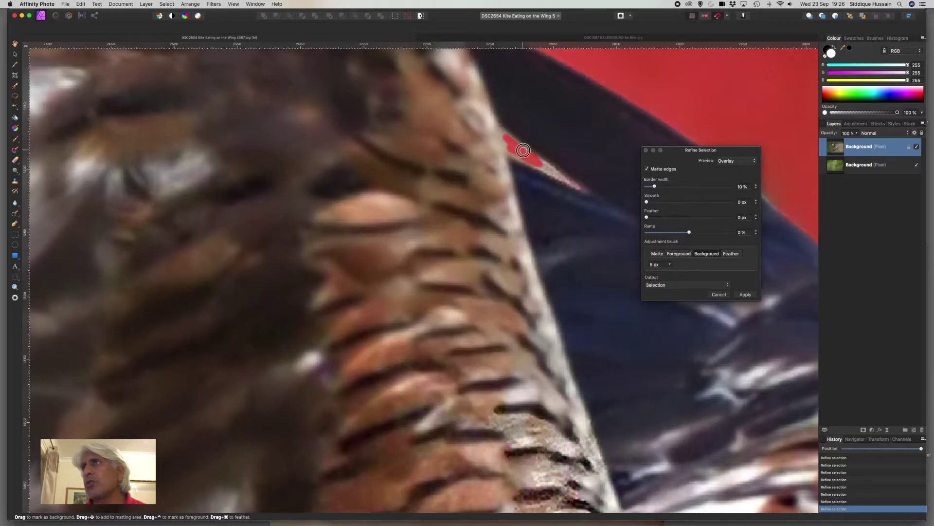
mouse_move(556, 173)
left_mouse_down()
mouse_move(532, 168)
mouse_move(539, 165)
left_mouse_up()
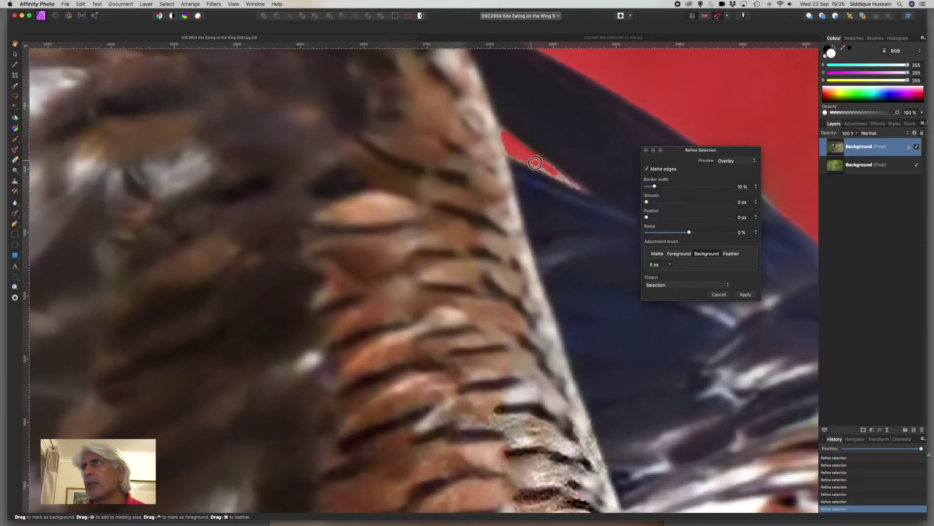
left_click_drag(548, 165, 507, 150)
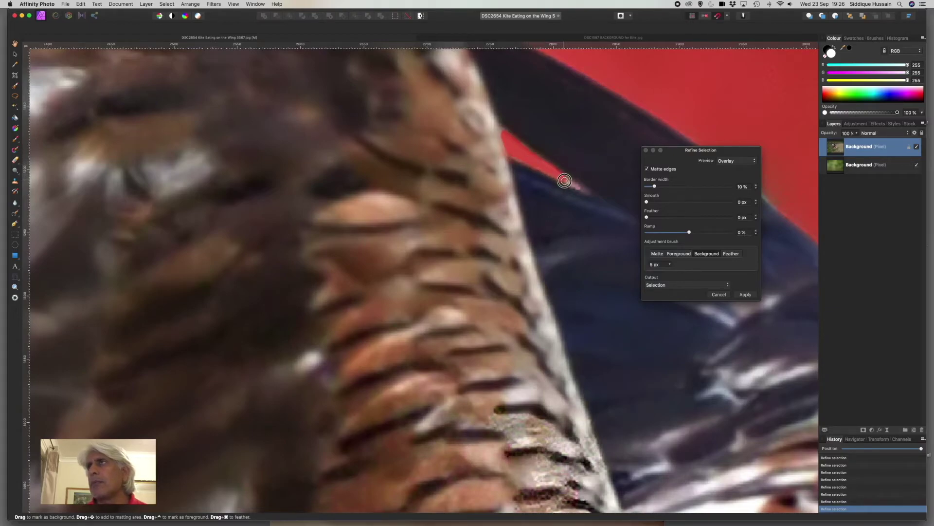
left_click(577, 187)
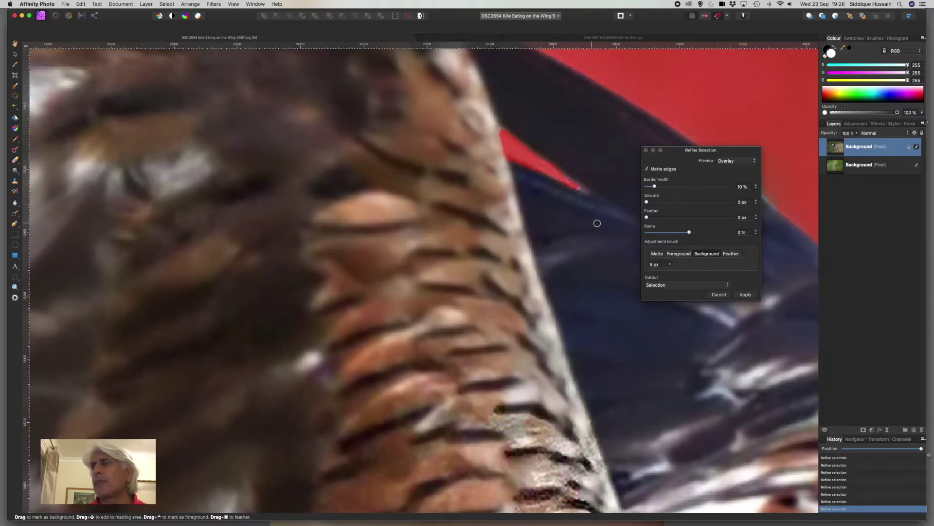
Step: Mark the hazy fringe along the near wing's leading edge above the far wing as background, enlarging the brush to 11 px
scroll(597, 223, "down", 10)
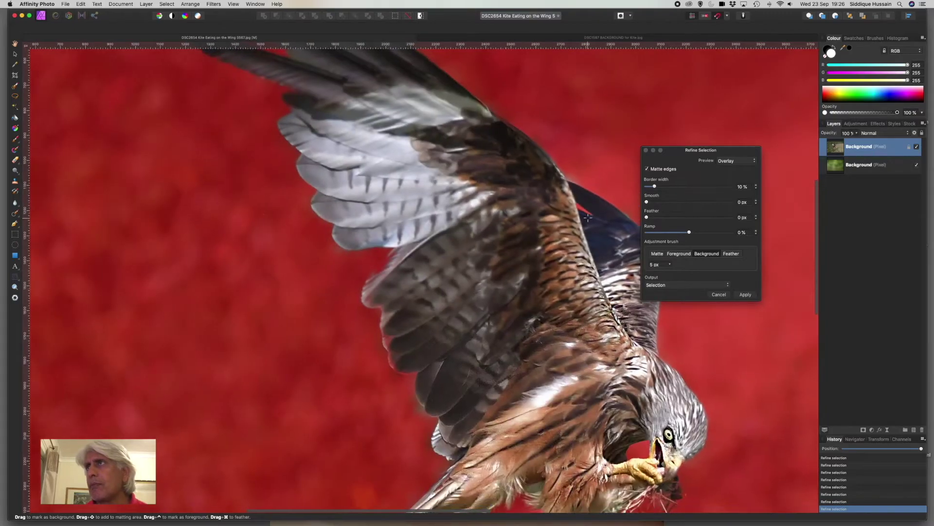
scroll(588, 218, "up", 10)
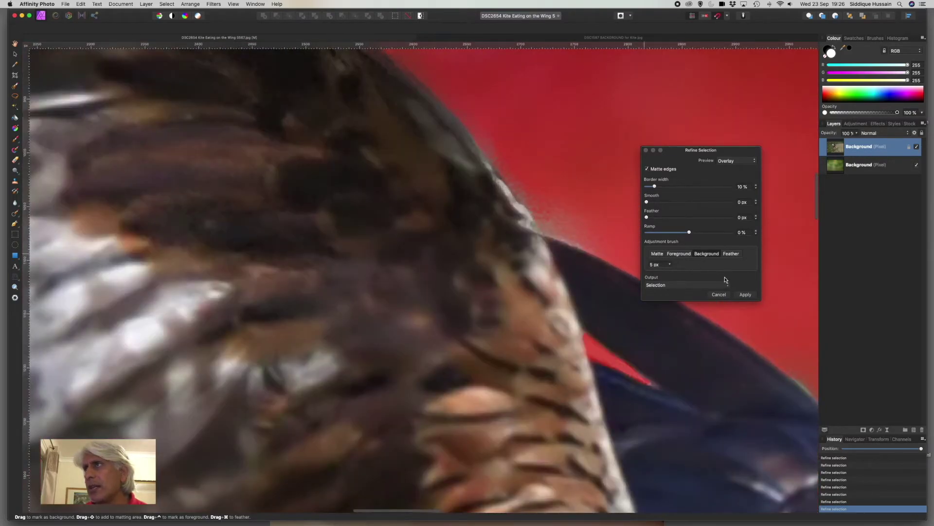
left_click(680, 254)
left_click(707, 254)
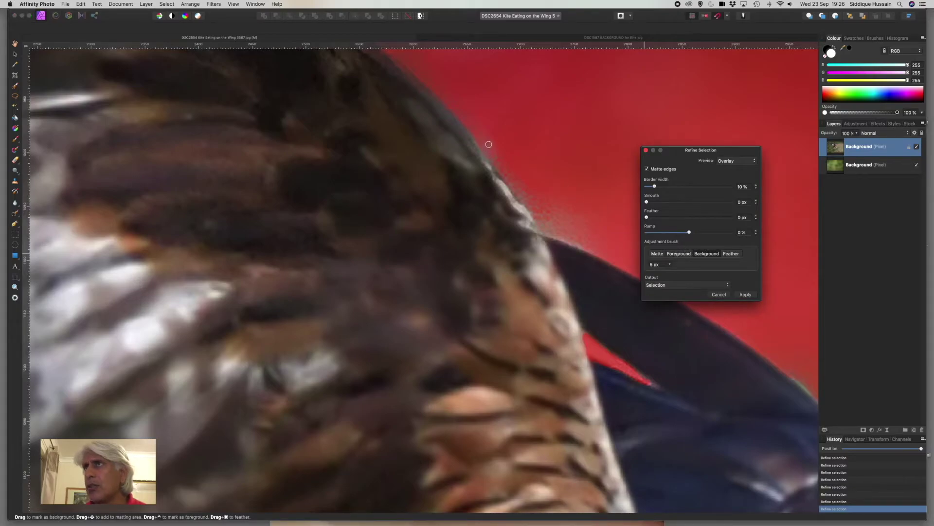
mouse_move(481, 130)
left_mouse_down()
mouse_move(550, 216)
mouse_move(567, 219)
left_mouse_up()
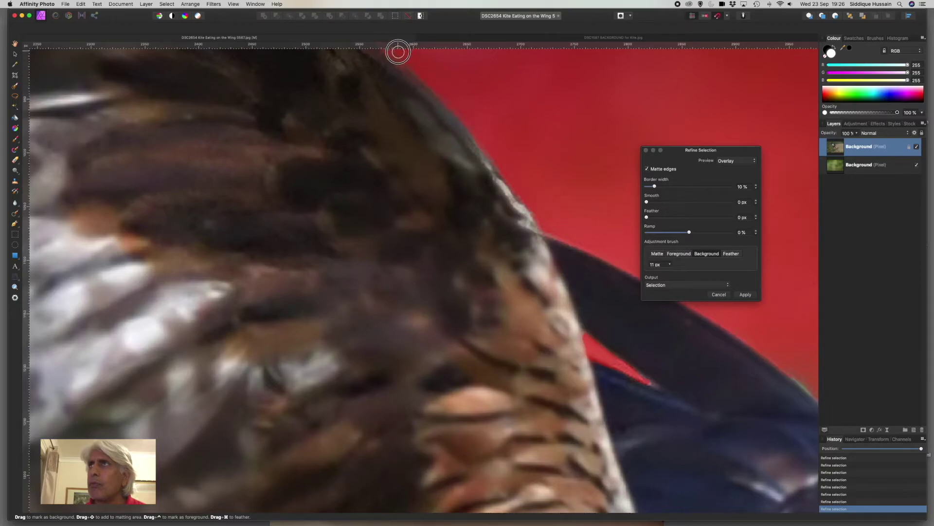
Step: Mark the hazy fringe along the upper leading edge of the near wing as background, enlarging the brush to 17 px
scroll(501, 127, "down", 4)
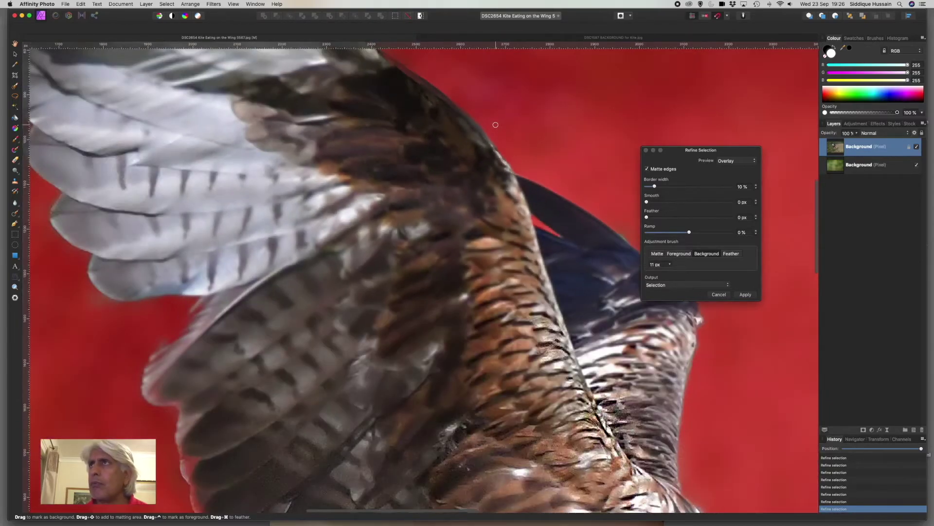
scroll(496, 125, "down", 2)
scroll(395, 61, "up", 6)
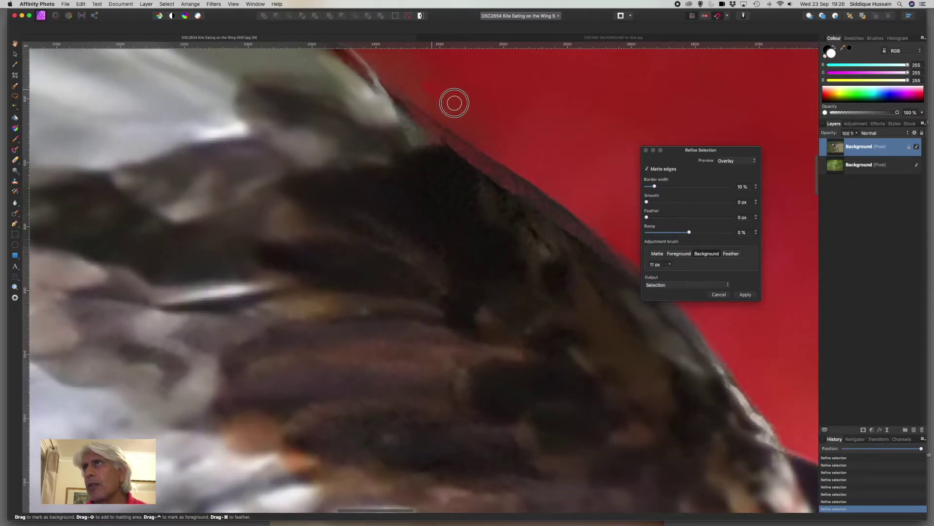
mouse_move(454, 103)
left_mouse_down()
mouse_move(502, 121)
mouse_move(402, 77)
mouse_move(486, 104)
left_mouse_up()
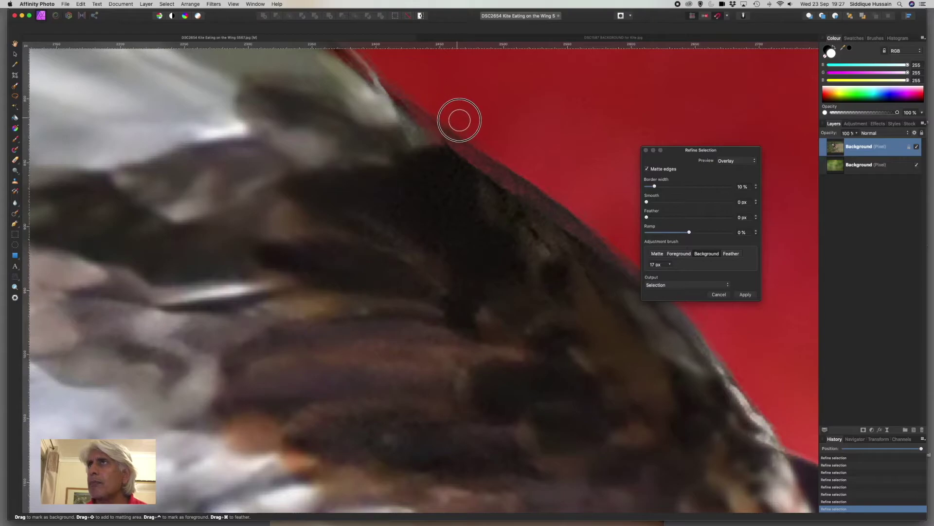
mouse_move(605, 223)
left_mouse_down()
mouse_move(467, 115)
mouse_move(401, 84)
mouse_move(379, 53)
left_mouse_up()
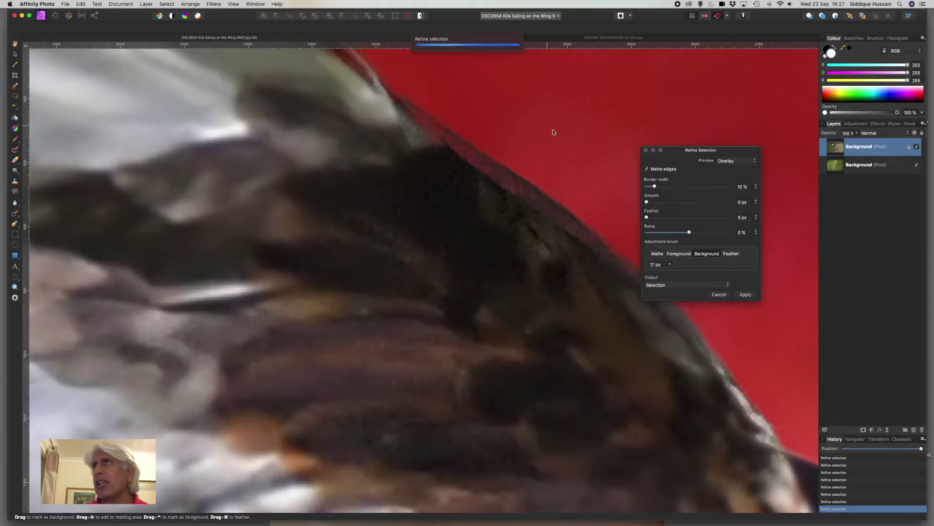
Step: Mark the dark feathers along the near wing's upper leading edge as foreground with the 17 px brush
left_click(672, 255)
left_click_drag(386, 100, 538, 211)
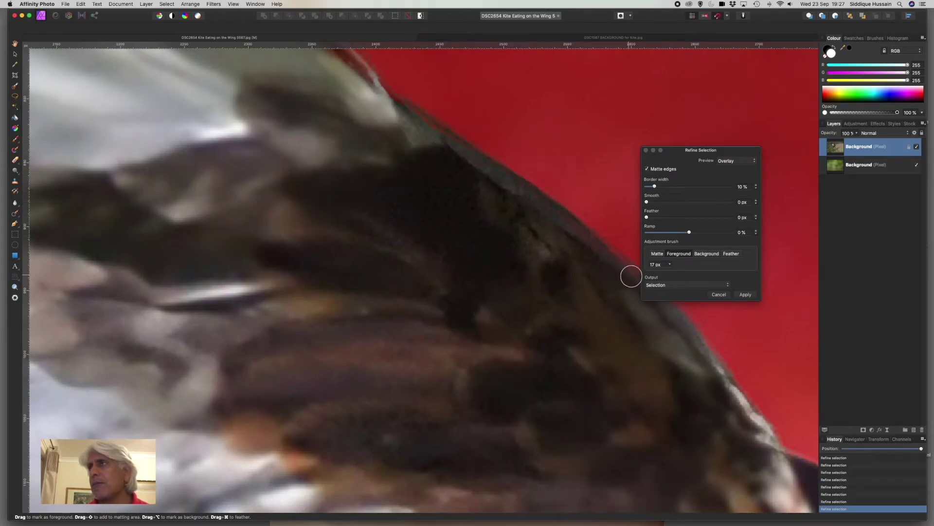
left_click(528, 199)
mouse_move(530, 196)
left_mouse_down()
mouse_move(388, 107)
mouse_move(371, 83)
mouse_move(393, 104)
mouse_move(346, 73)
mouse_move(344, 59)
mouse_move(367, 78)
mouse_move(334, 42)
mouse_move(372, 92)
mouse_move(436, 134)
mouse_move(506, 204)
left_mouse_up()
Step: Examine the near wing's leading edge and the whole bird for remaining faults in the selection overlay
scroll(356, 72, "down", 5)
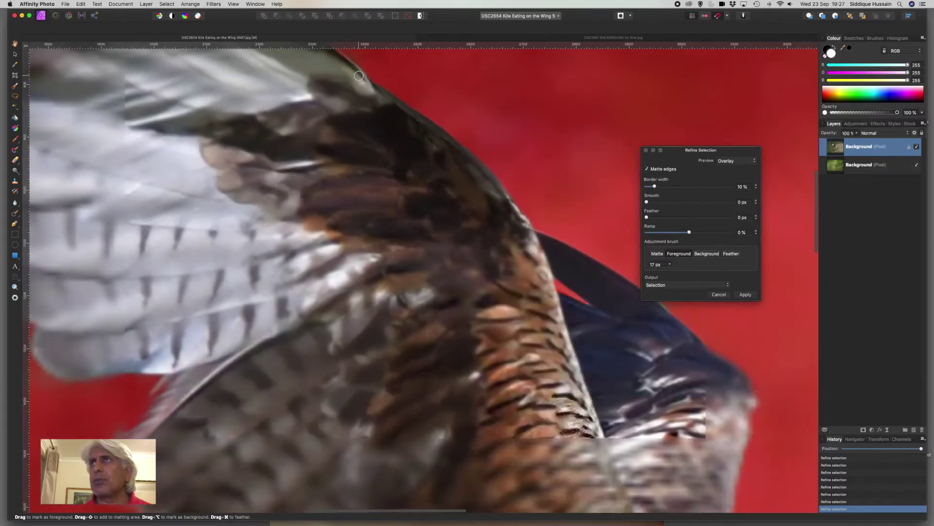
scroll(341, 68, "up", 1)
scroll(320, 61, "up", 4)
scroll(320, 60, "up", 2)
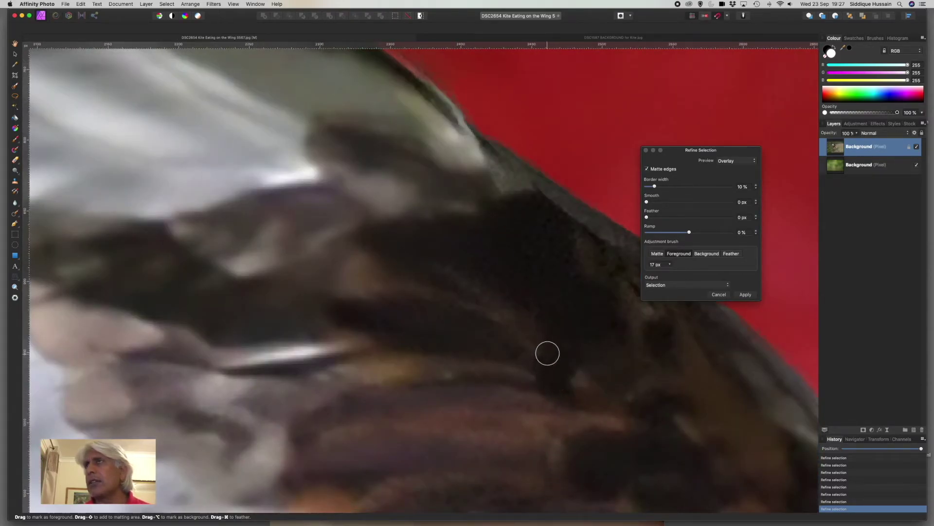
key("super+0")
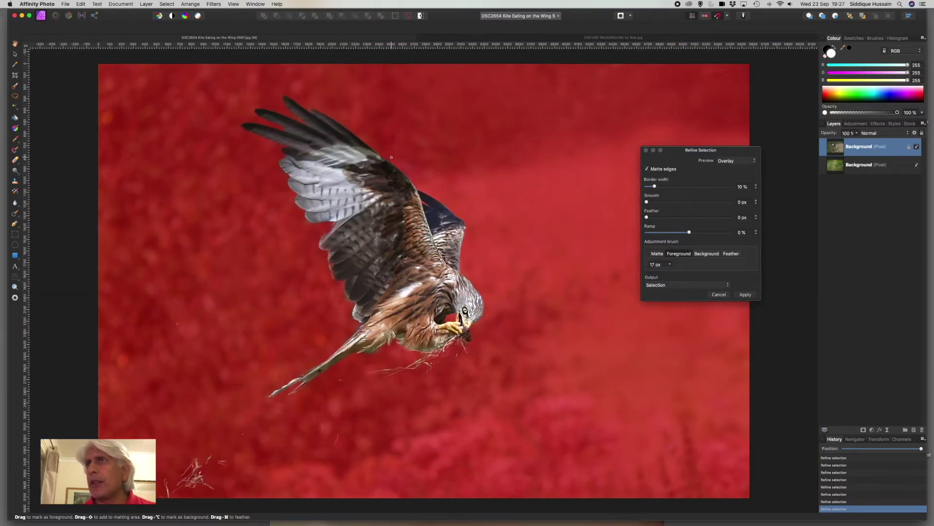
scroll(390, 161, "up", 2)
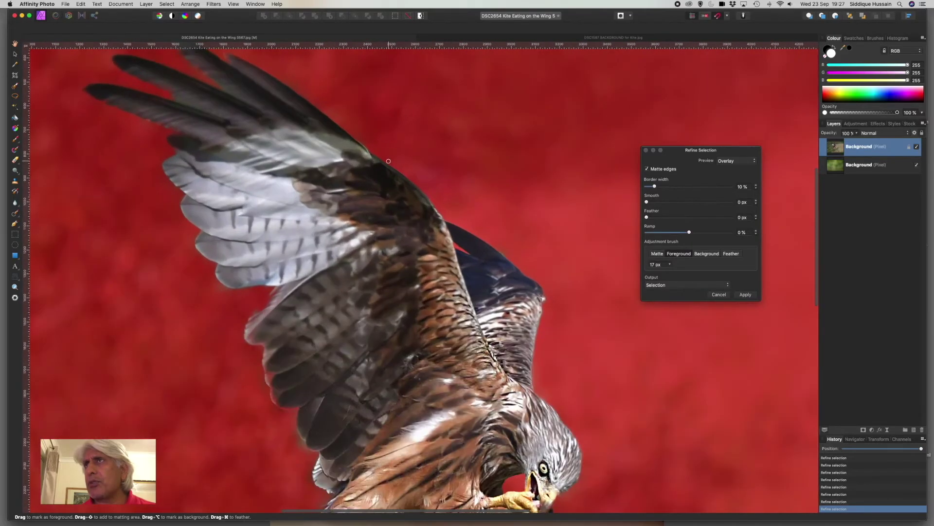
scroll(388, 164, "down", 1)
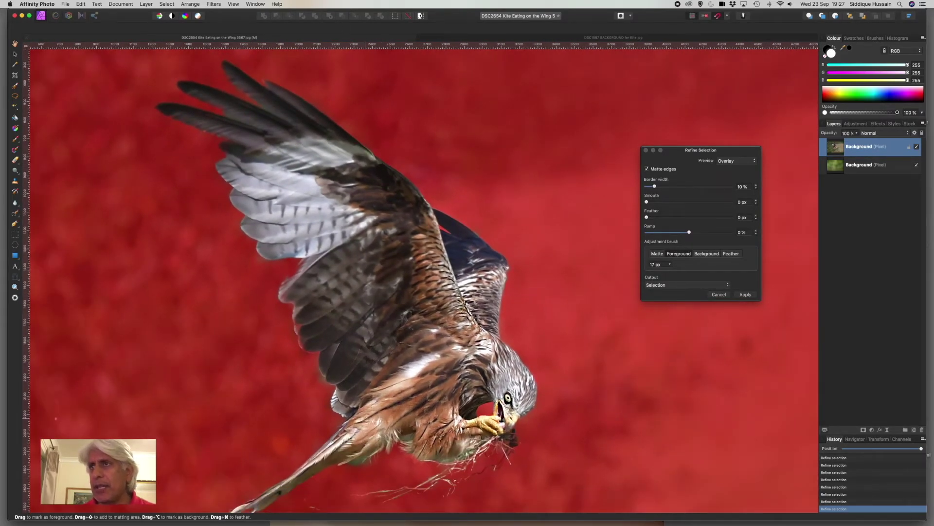
Step: Add the green fringe under the tail base and the feathers around the small gap behind the leg to the matte, enlarging the brush to 44 px
scroll(375, 477, "up", 5)
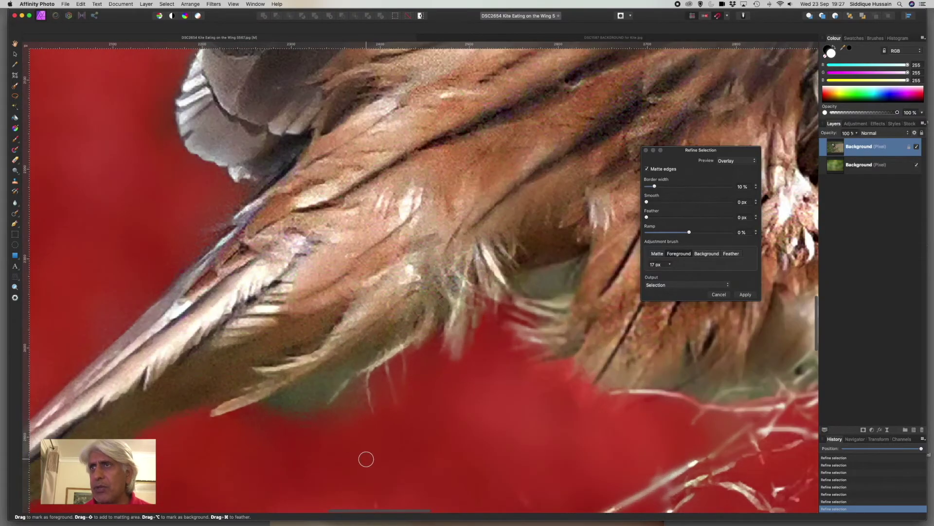
left_click(657, 254)
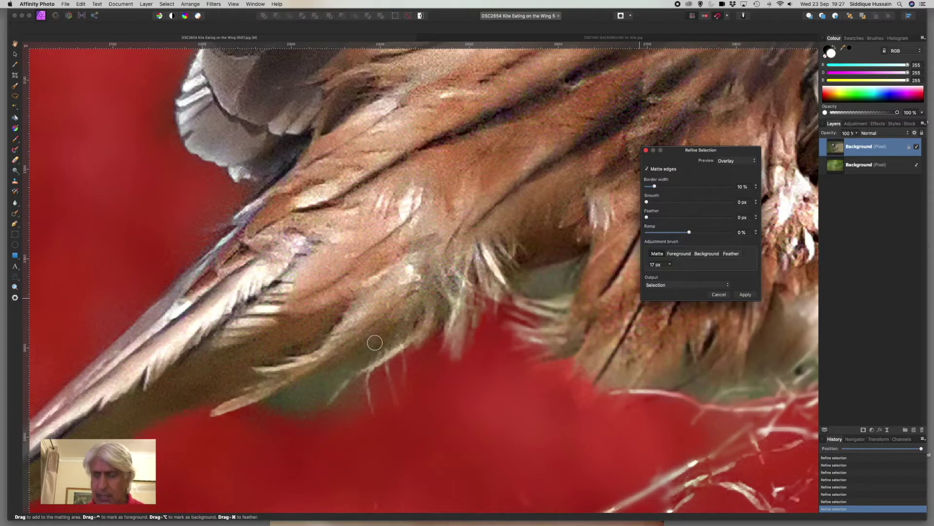
left_click_drag(375, 342, 271, 407)
key("bracketright")
mouse_move(369, 359)
left_mouse_down()
mouse_move(306, 409)
mouse_move(380, 389)
mouse_move(389, 334)
mouse_move(341, 386)
left_mouse_up()
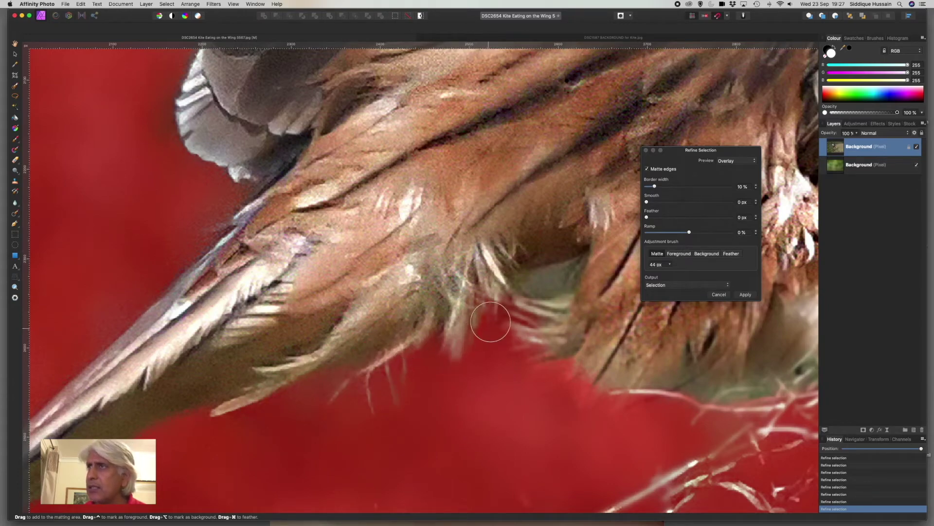
mouse_move(531, 282)
left_mouse_down()
mouse_move(569, 273)
mouse_move(549, 341)
mouse_move(589, 389)
mouse_move(605, 380)
left_mouse_up()
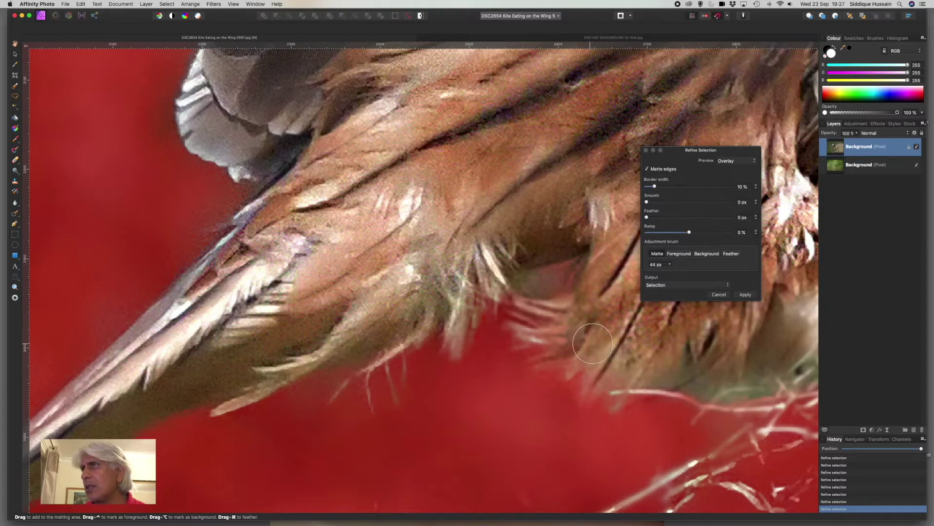
Step: Mark the feathers above the small gap behind the leg as foreground and the gap itself as background, reducing the brush to 20 px
left_click(678, 254)
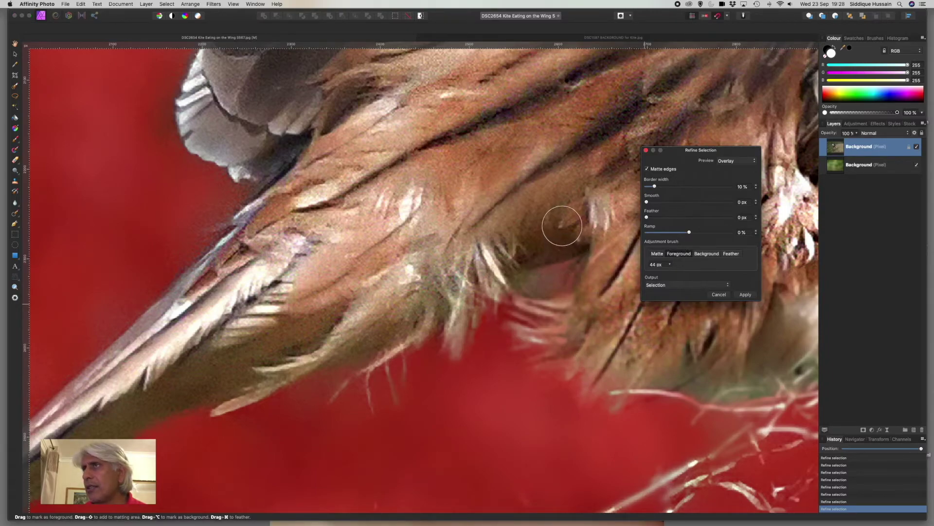
mouse_move(549, 240)
left_mouse_down()
mouse_move(479, 261)
mouse_move(552, 224)
left_mouse_up()
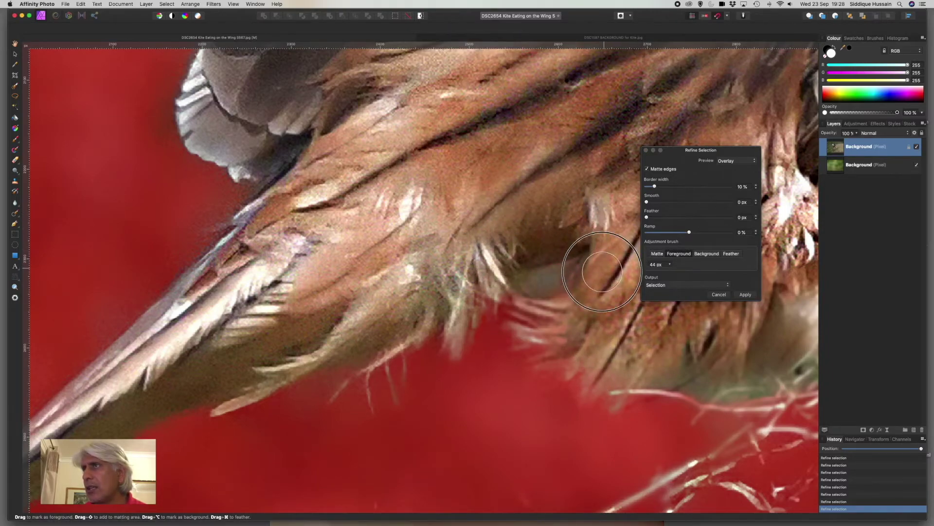
left_click(704, 254)
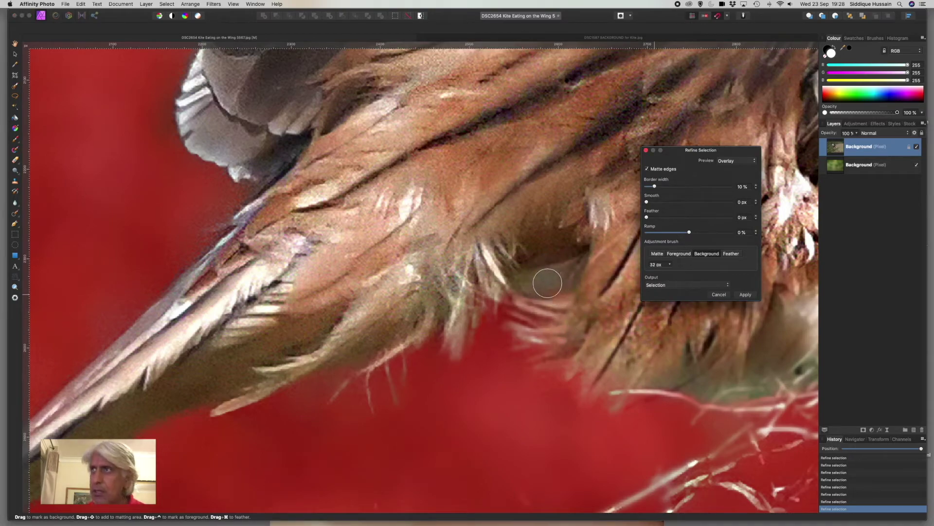
mouse_move(548, 282)
left_mouse_down()
mouse_move(538, 273)
mouse_move(559, 271)
mouse_move(544, 283)
mouse_move(532, 278)
mouse_move(536, 284)
left_mouse_up()
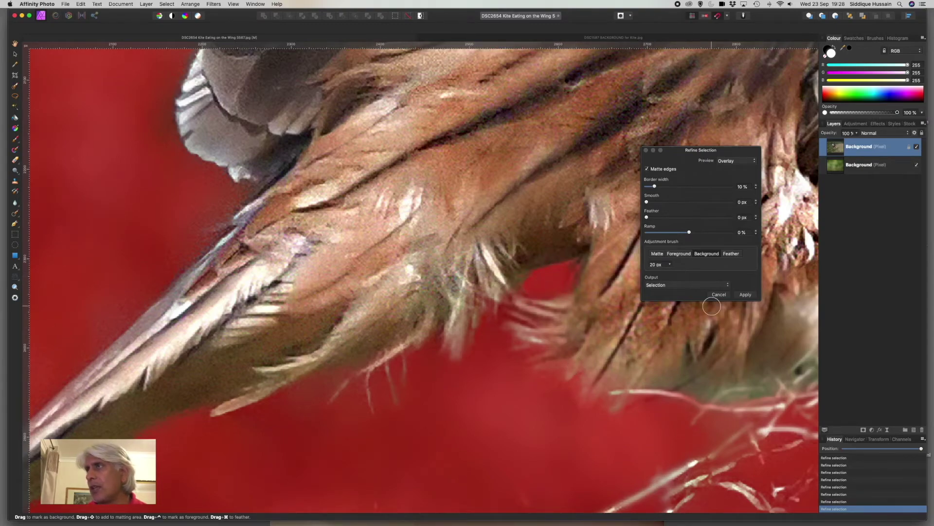
Step: Mark the lower belly feathers above the straw as foreground with the 20 px brush, and move the Refine Selection dialog off the belly
left_click(678, 254)
mouse_move(703, 365)
left_mouse_down()
mouse_move(670, 366)
mouse_move(747, 375)
mouse_move(782, 331)
mouse_move(771, 371)
mouse_move(676, 360)
left_mouse_up()
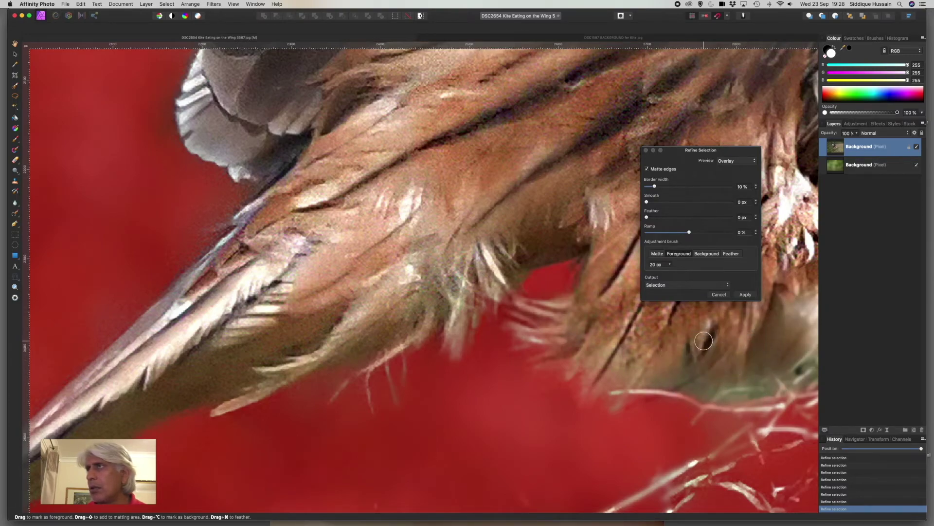
left_click_drag(678, 152, 243, 122)
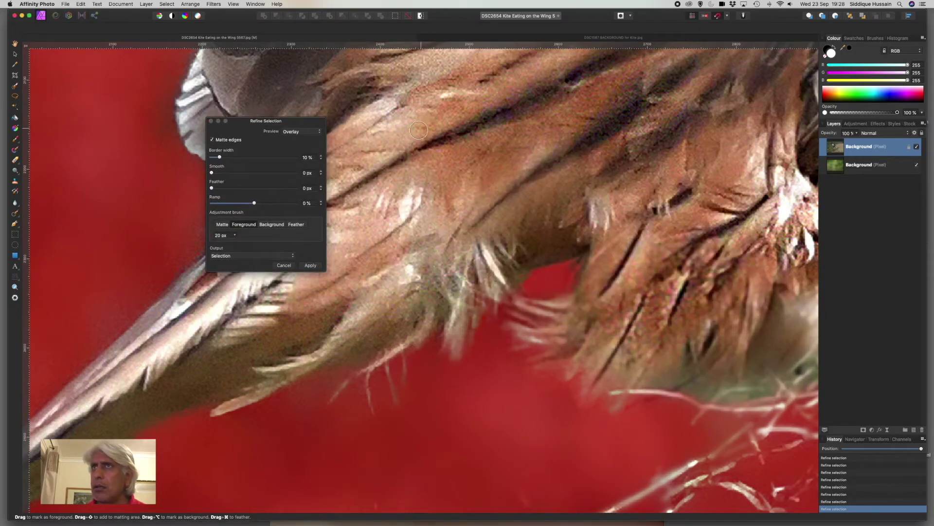
scroll(515, 419, "down", 1)
scroll(515, 419, "down", 5)
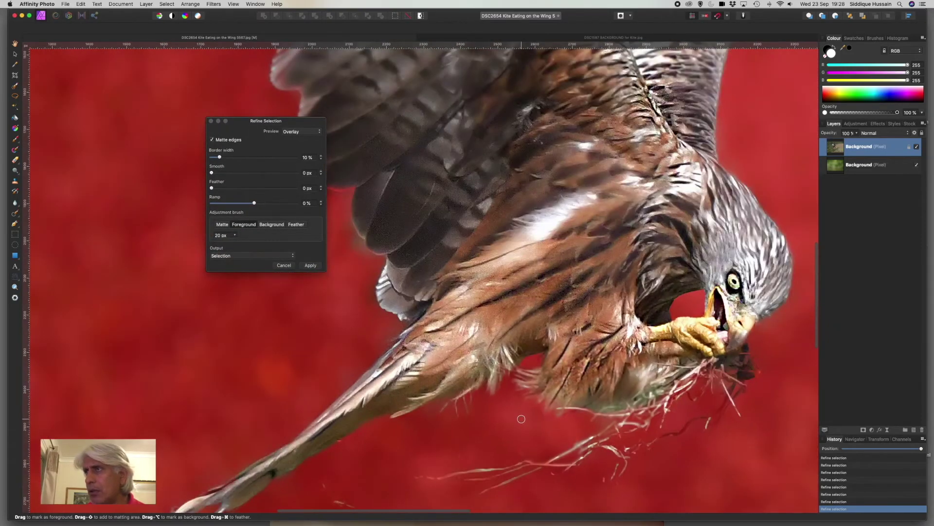
scroll(638, 426, "up", 5)
scroll(638, 427, "up", 1)
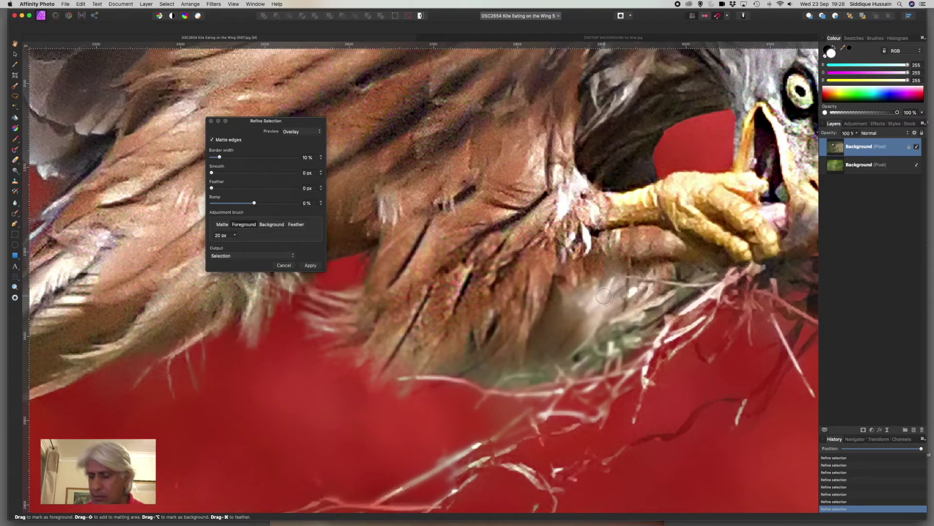
Step: Mark the pale feather tips along the near wing's lower trailing edge as foreground with a 34 px brush
key("bracketright")
key("bracketright")
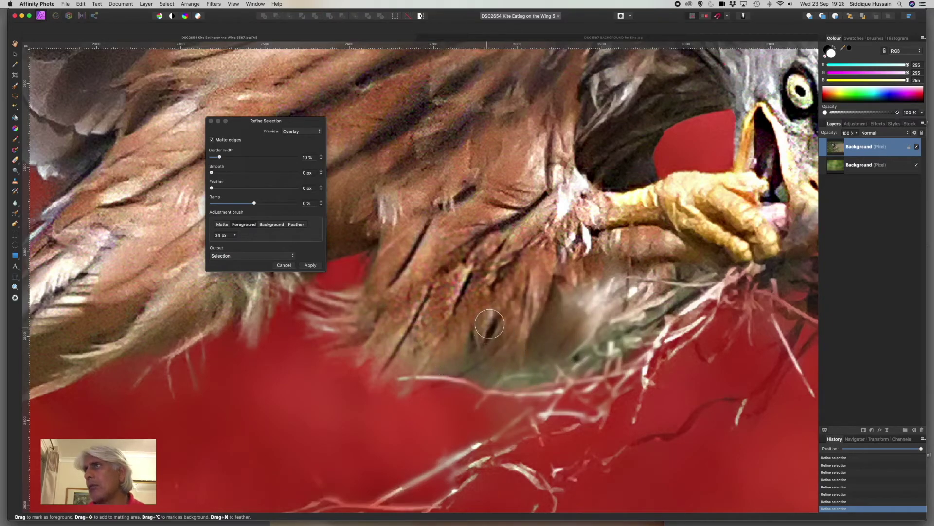
scroll(511, 311, "down", 5)
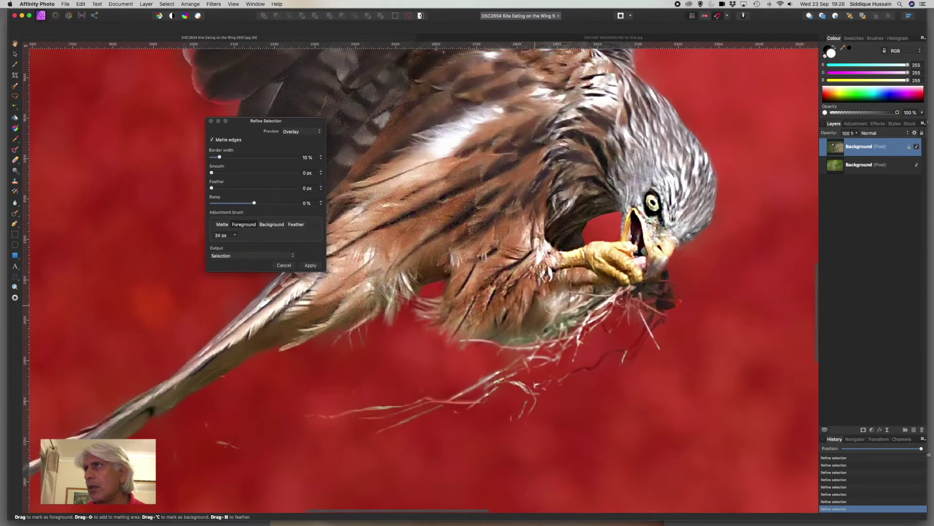
scroll(553, 307, "down", 3)
scroll(558, 311, "down", 4)
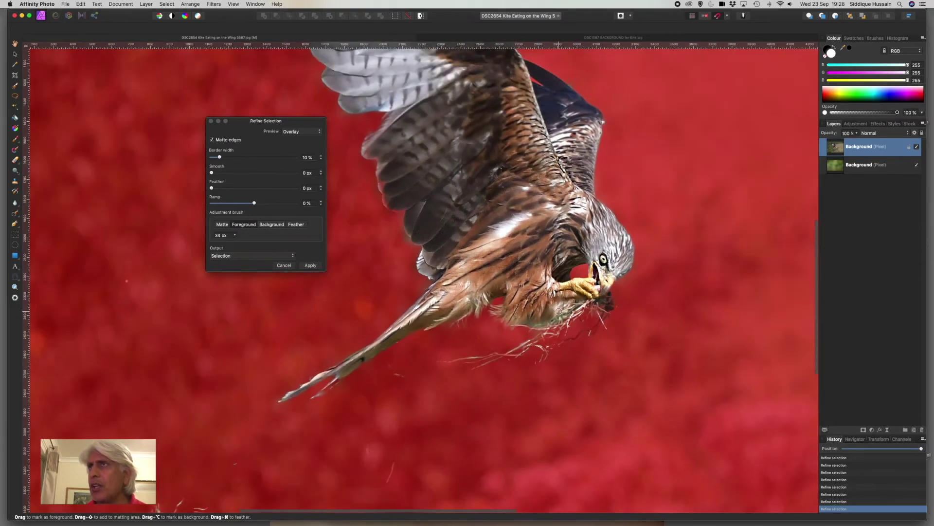
scroll(428, 213, "up", 10)
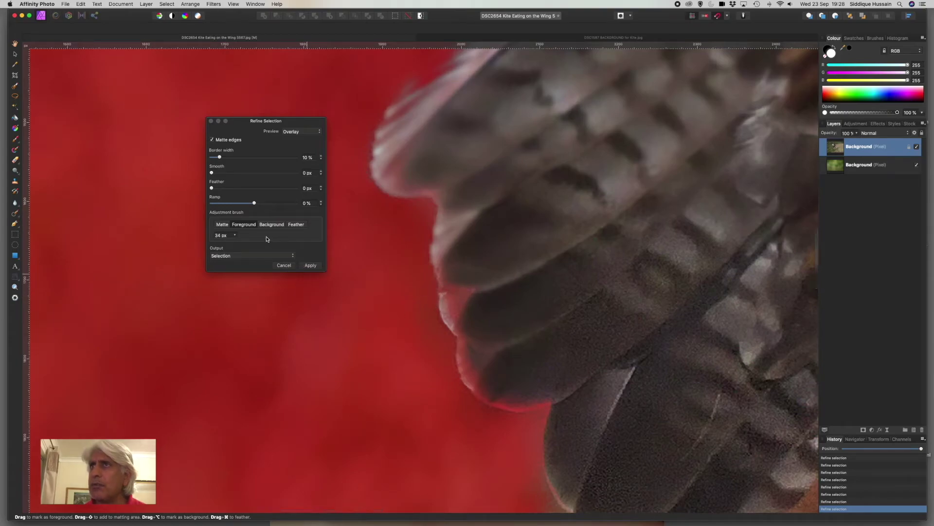
mouse_move(465, 296)
left_mouse_down()
mouse_move(474, 356)
mouse_move(496, 387)
mouse_move(525, 398)
mouse_move(552, 389)
mouse_move(485, 377)
mouse_move(474, 311)
mouse_move(455, 291)
mouse_move(455, 252)
left_mouse_up()
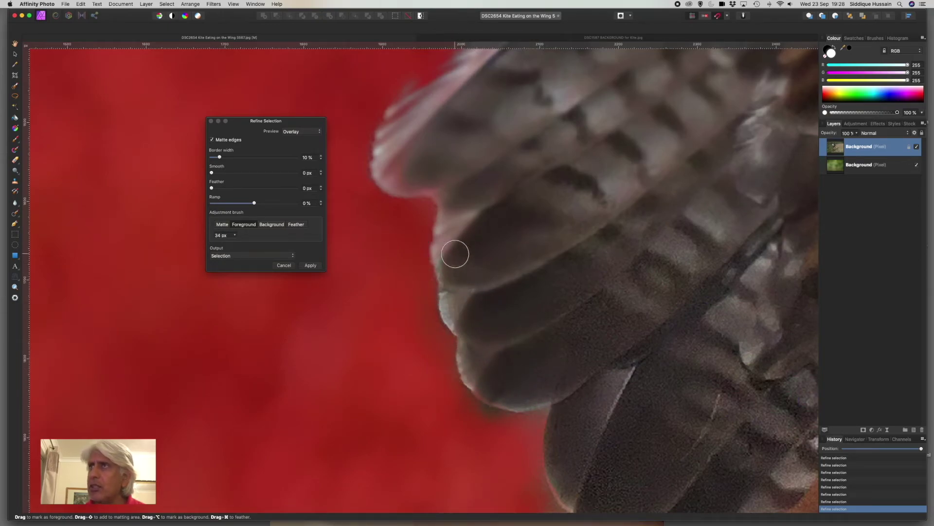
mouse_move(466, 85)
left_mouse_down()
mouse_move(432, 94)
mouse_move(484, 53)
mouse_move(408, 108)
mouse_move(392, 162)
mouse_move(416, 129)
mouse_move(396, 129)
mouse_move(392, 151)
mouse_move(431, 188)
left_mouse_up()
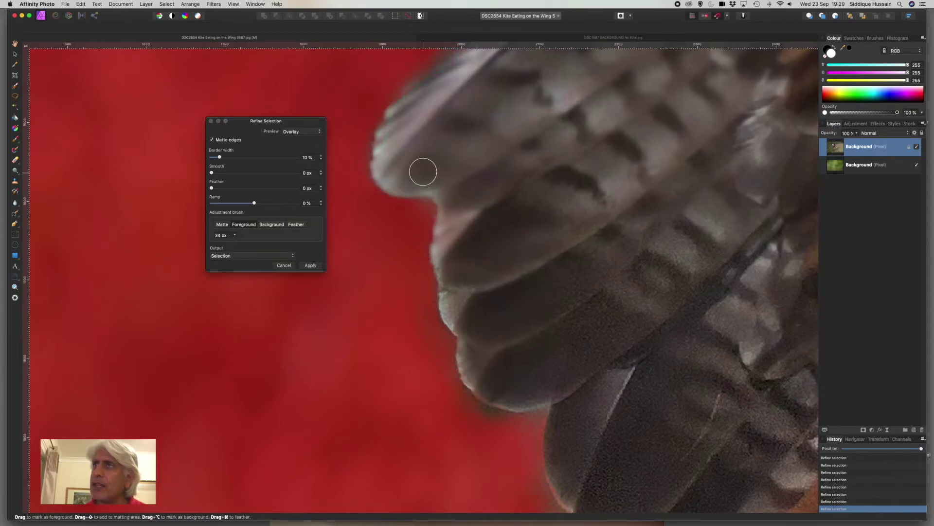
Step: Mark the hazy area just outside the near wing's trailing feather tips as background with the 34 px brush
left_click(266, 225)
mouse_move(409, 275)
left_mouse_down()
mouse_move(433, 343)
mouse_move(433, 378)
mouse_move(455, 407)
mouse_move(527, 453)
mouse_move(543, 503)
left_mouse_up()
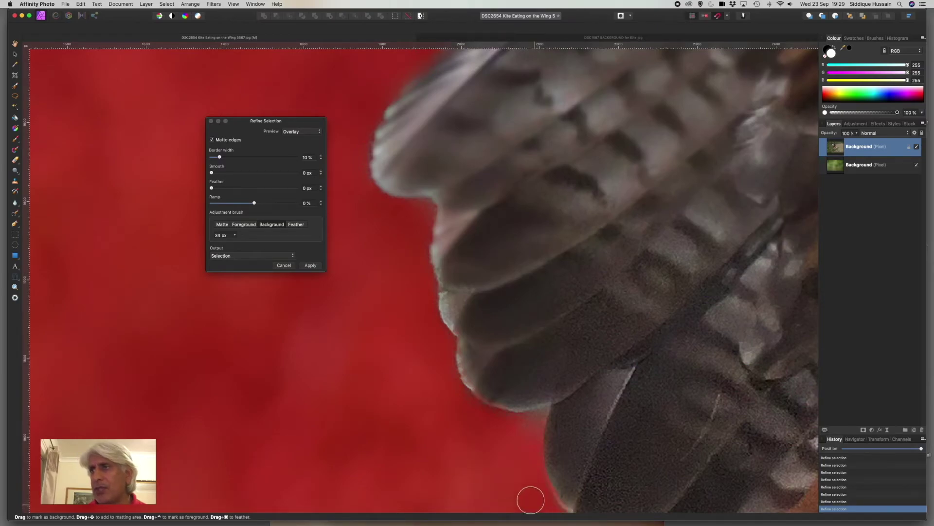
left_click_drag(522, 438, 528, 427)
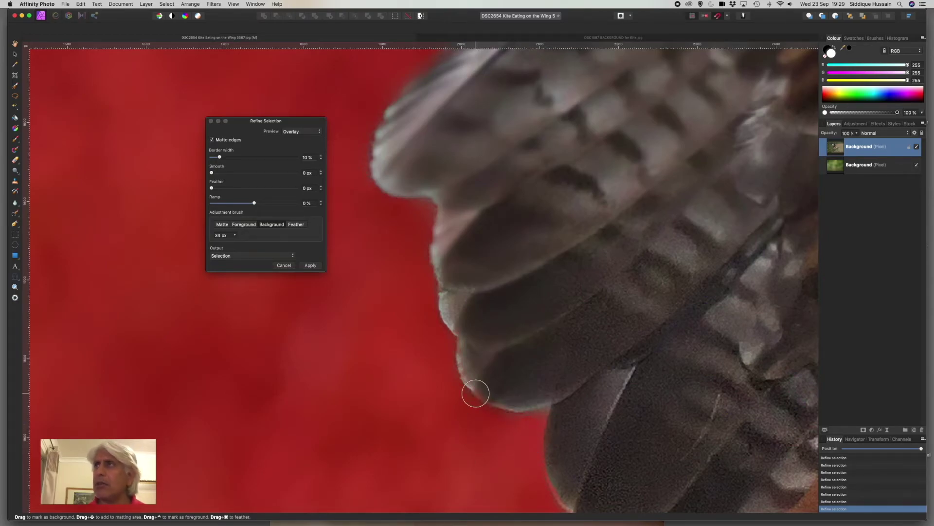
Step: Set the refinement output to New layer with mask and apply the refined selection
scroll(552, 349, "down", 5)
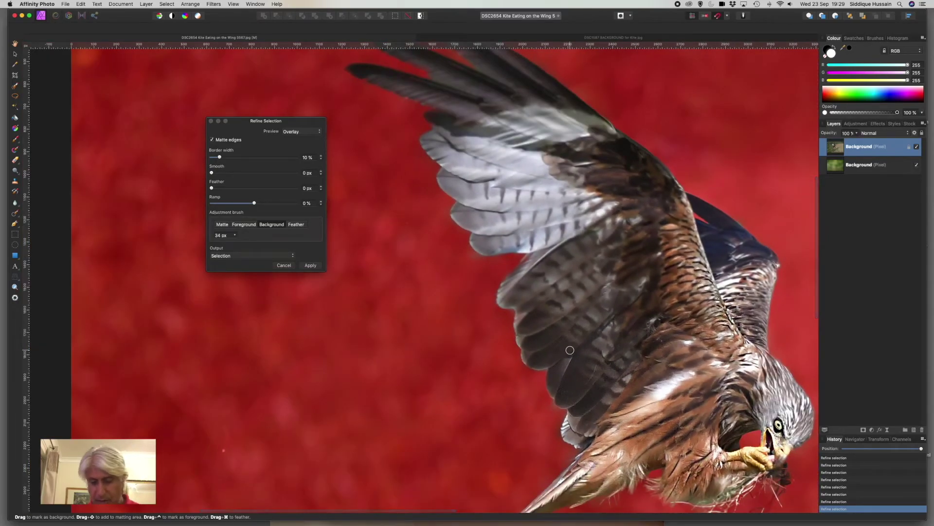
key("super+0")
left_click_drag(242, 122, 607, 103)
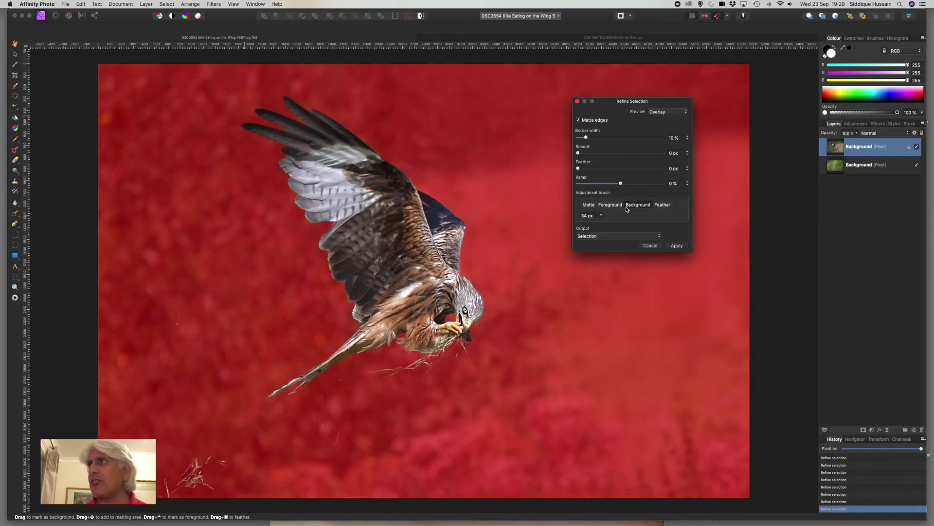
left_click(656, 240)
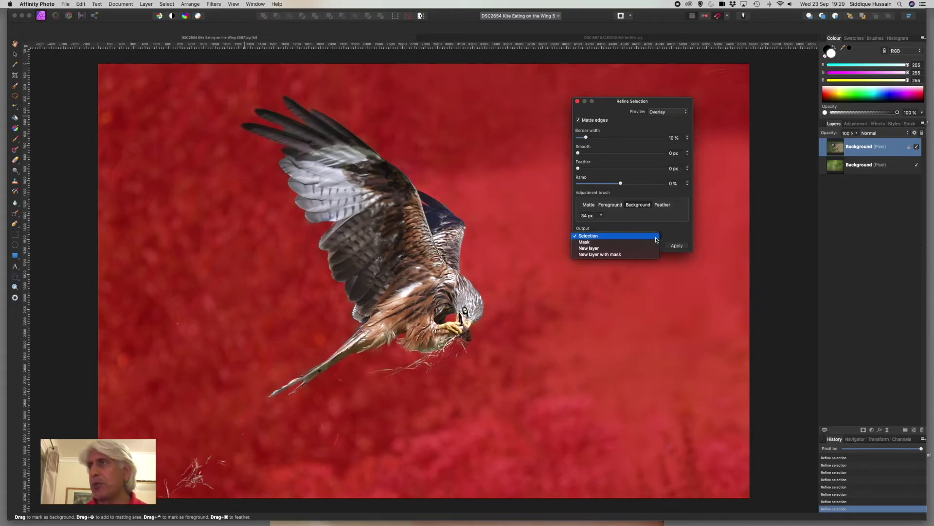
left_click(604, 256)
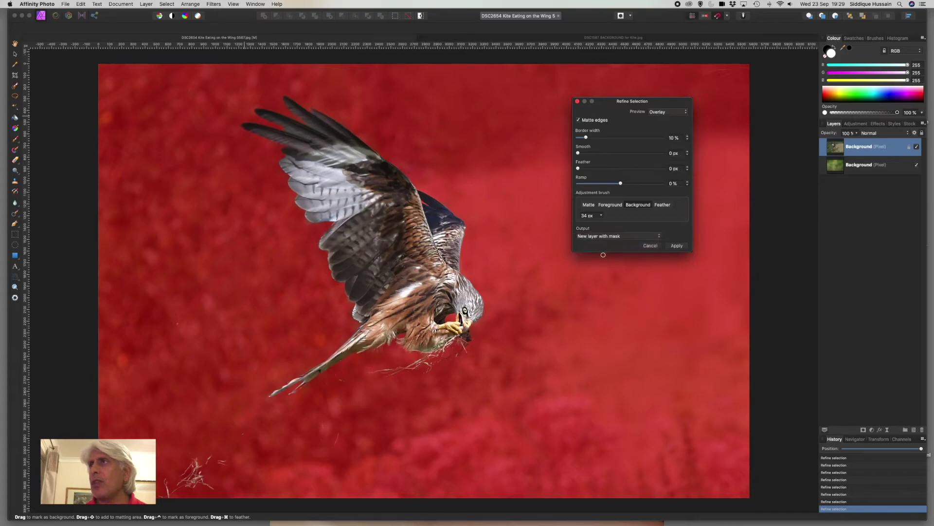
left_click(677, 246)
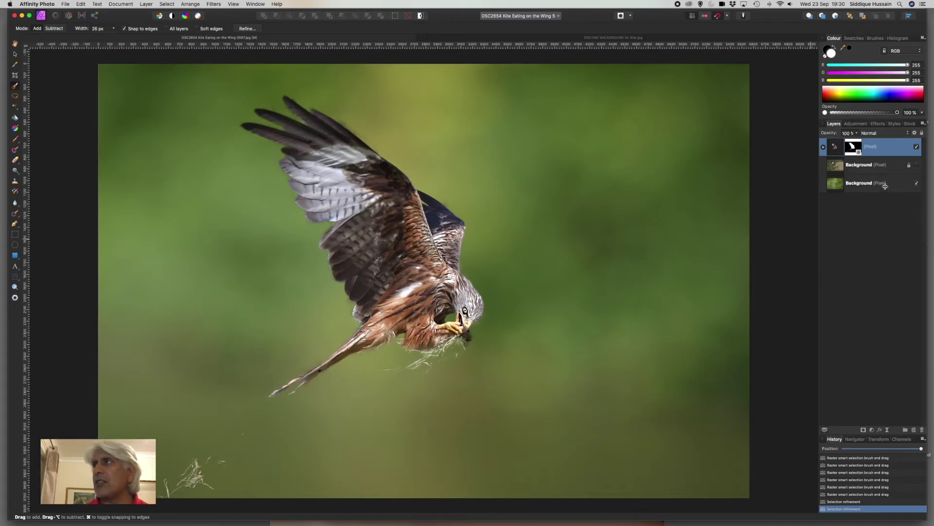
Step: Toggle the visibility of the masked kite layer and the original photo layer to compare the cut-out with the original
left_click(917, 147)
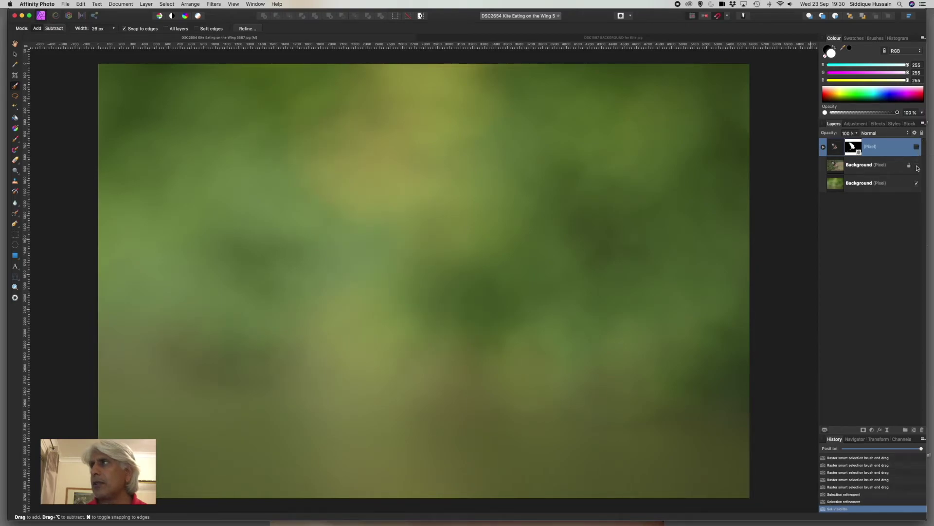
left_click(917, 166)
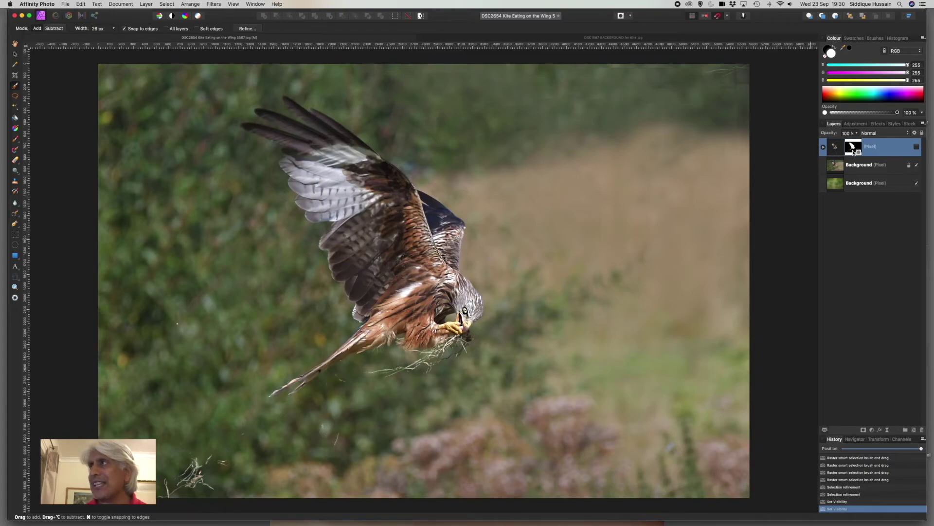
left_click(917, 148)
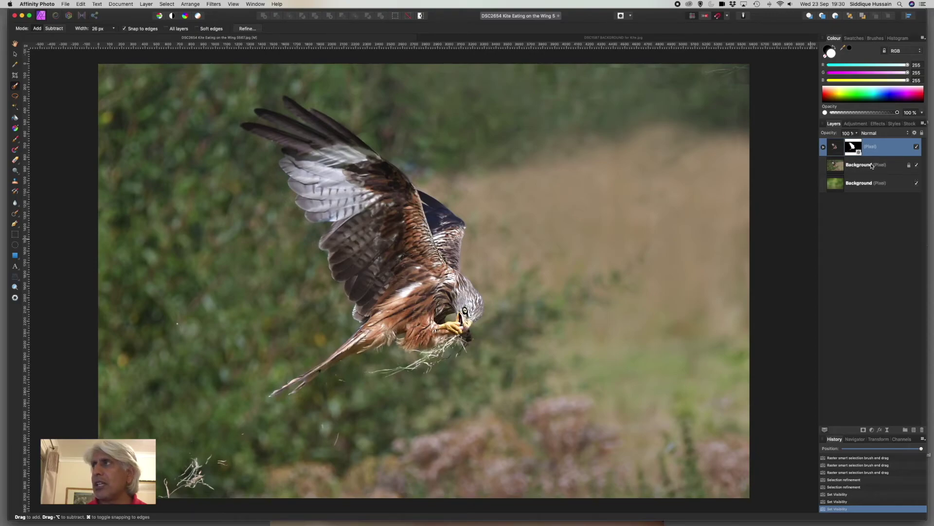
left_click(918, 168)
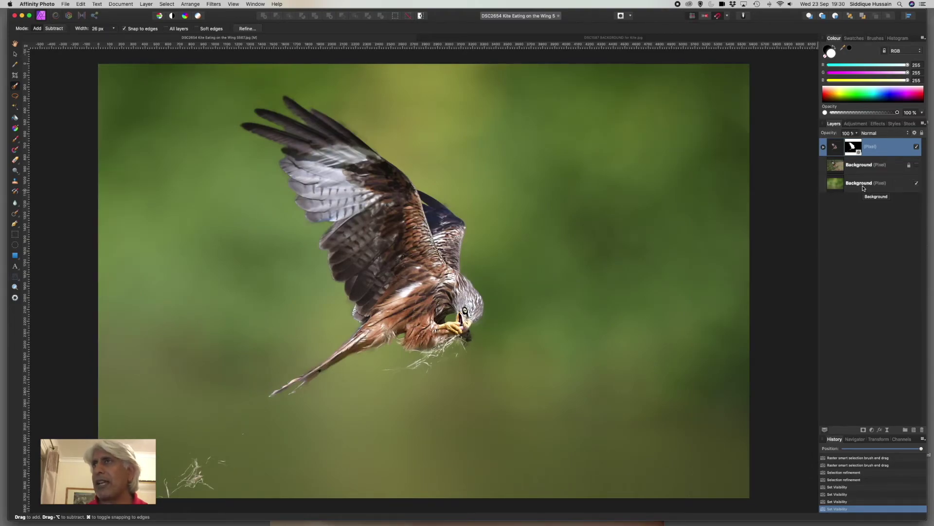
scroll(458, 259, "up", 5)
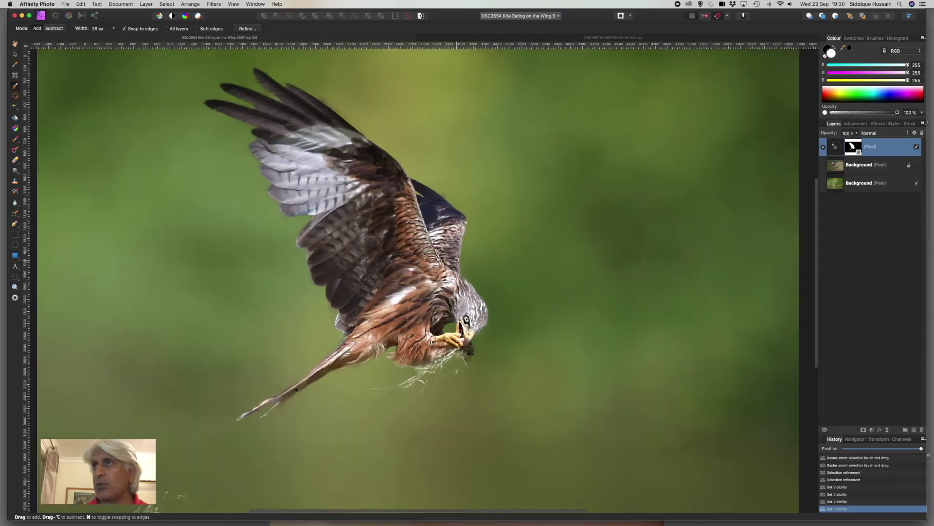
scroll(458, 260, "down", 5)
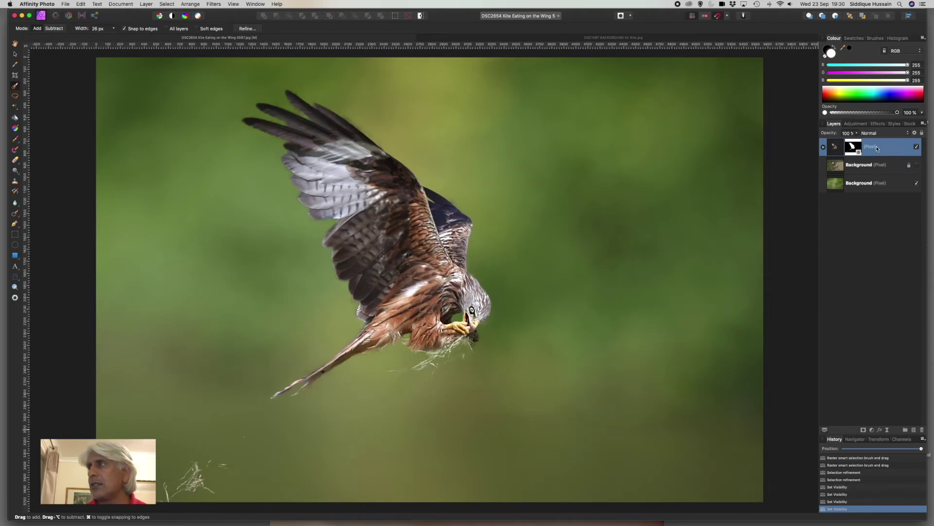
Step: Step back through the history to the earlier Selection refinement state, before the new masked layer was output
left_click(838, 501)
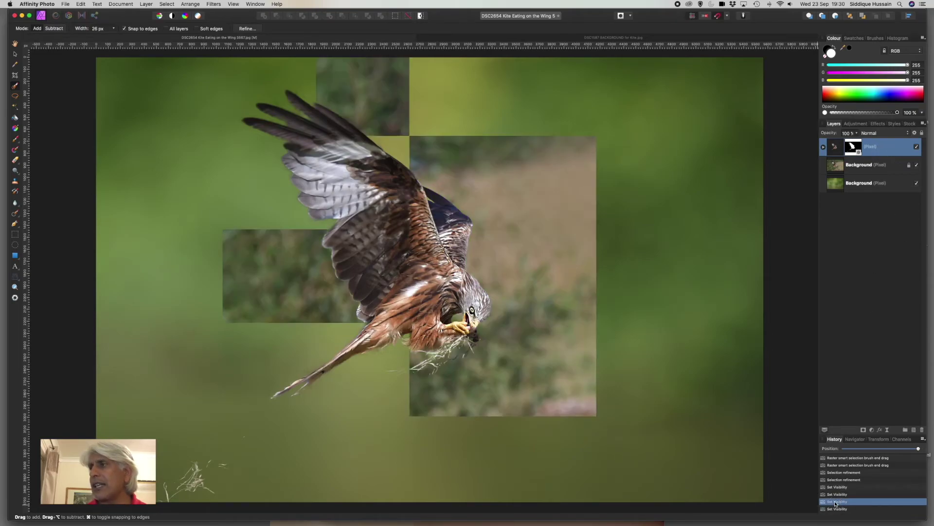
left_click(835, 494)
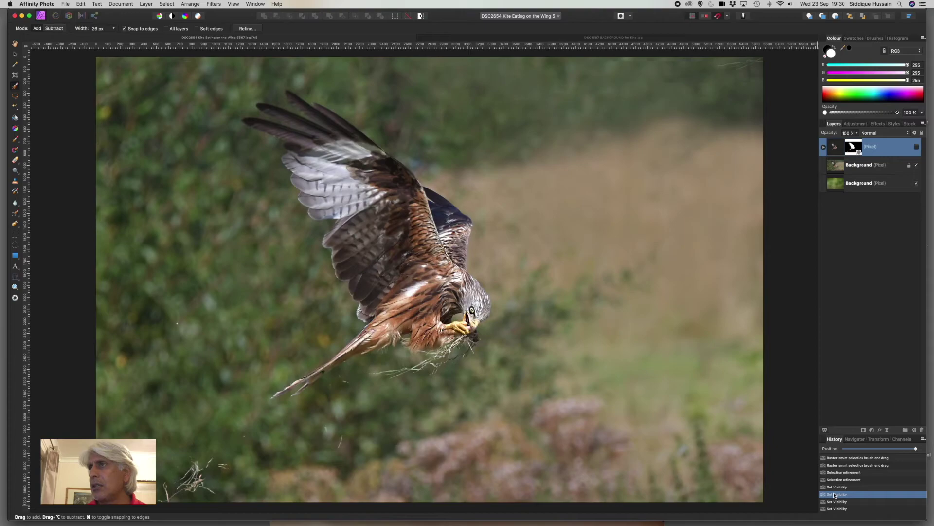
left_click(836, 486)
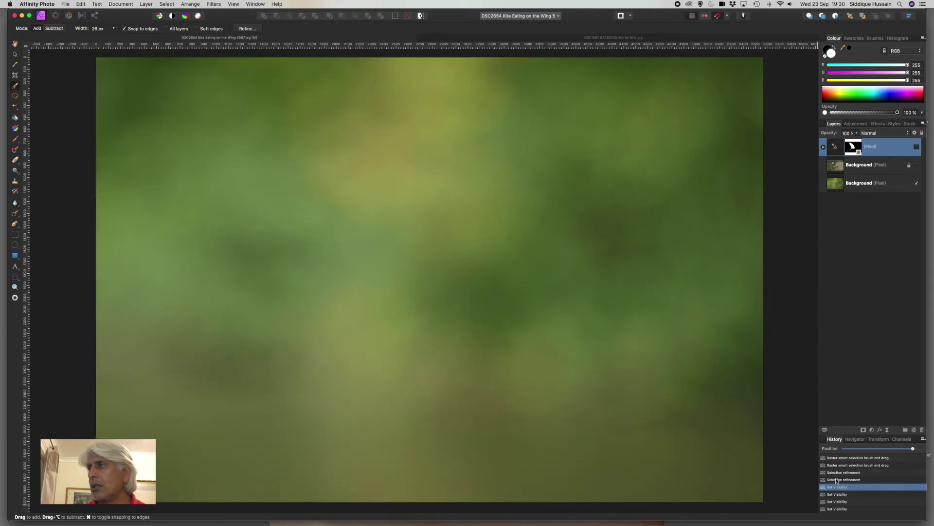
left_click(837, 480)
left_click(837, 472)
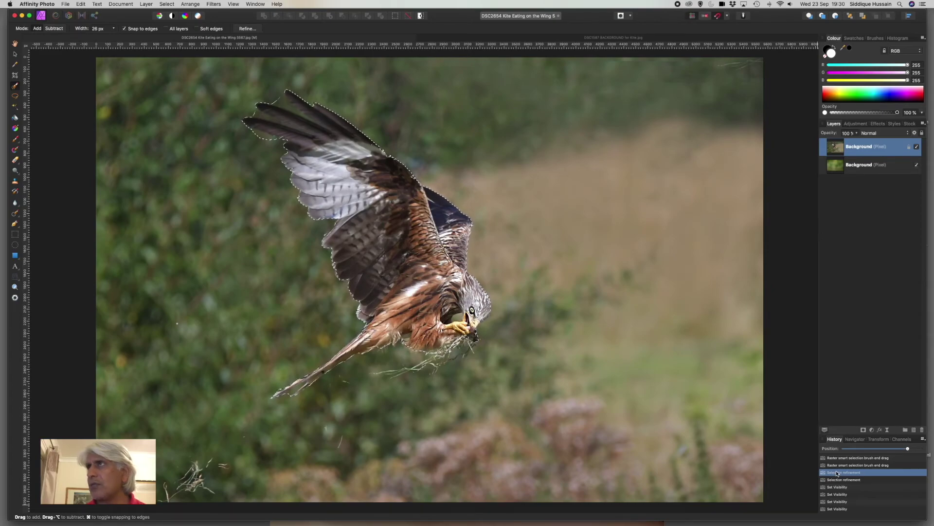
Step: Refine the kite selection again with the output set to Mask and apply it to the original photo layer
left_click(247, 29)
left_click_drag(722, 347, 624, 154)
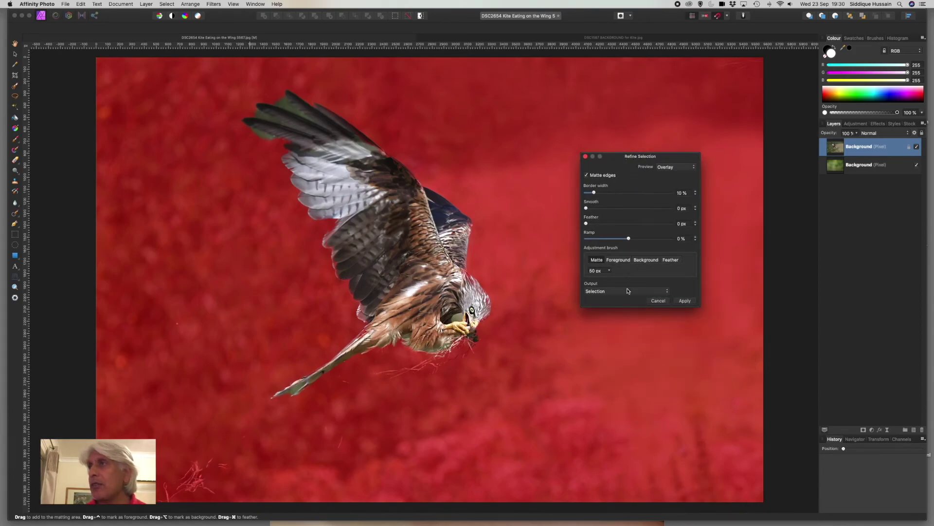
left_click(656, 291)
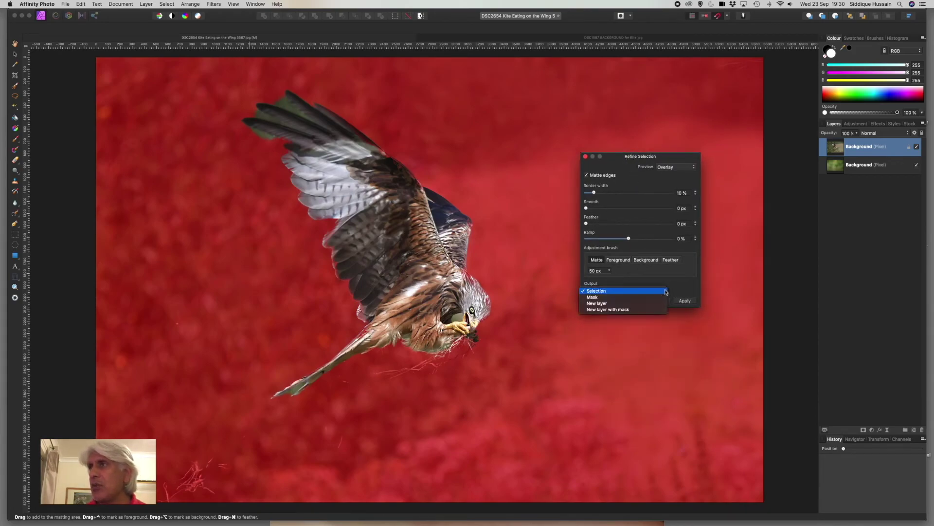
left_click(600, 304)
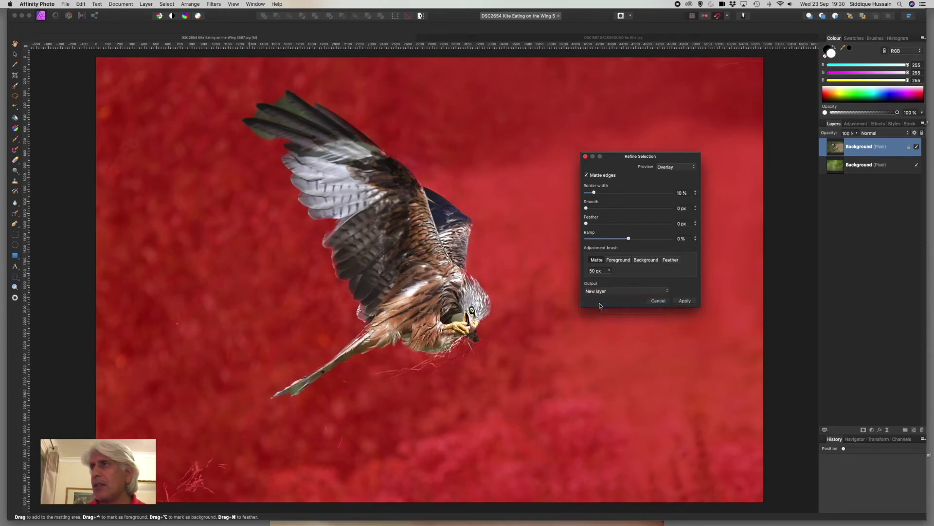
left_click(659, 294)
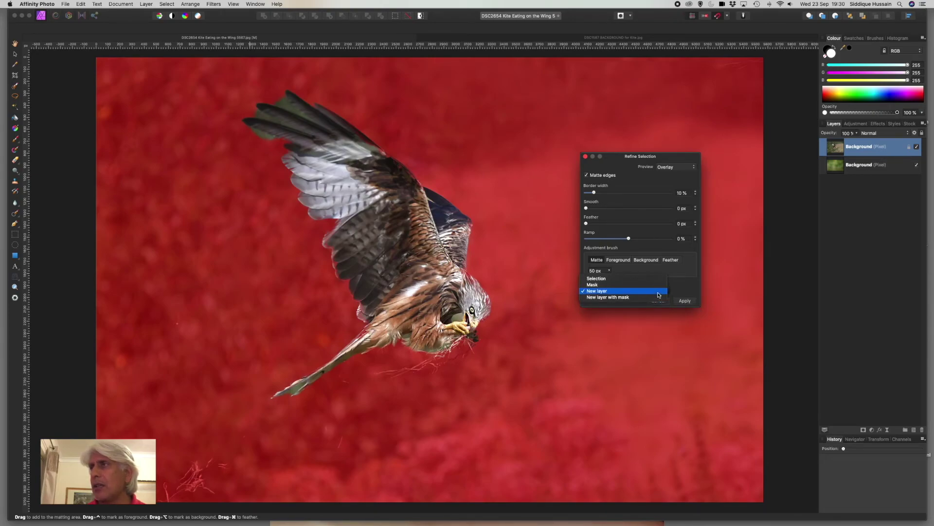
left_click(605, 286)
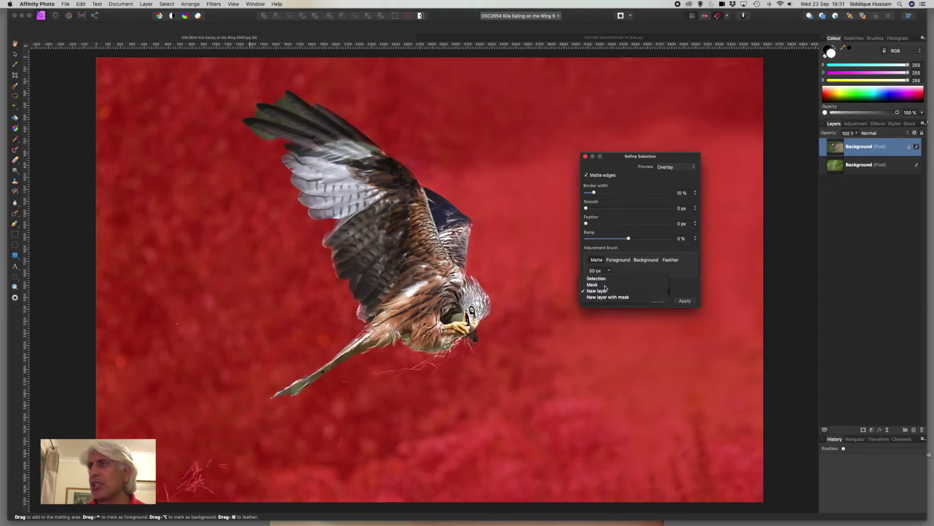
left_click(685, 301)
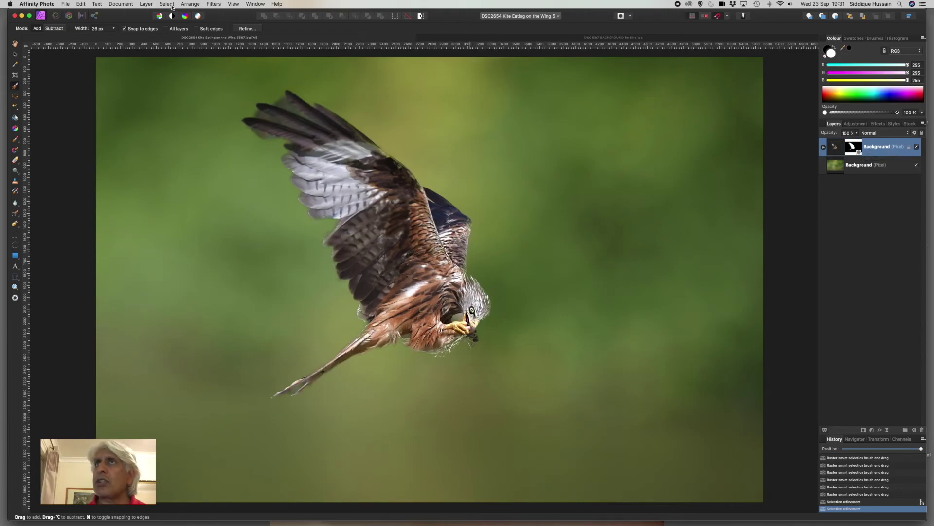
Step: Merge the masked kite layer down into the green background and inspect the bird's head and feather edges
left_click(146, 4)
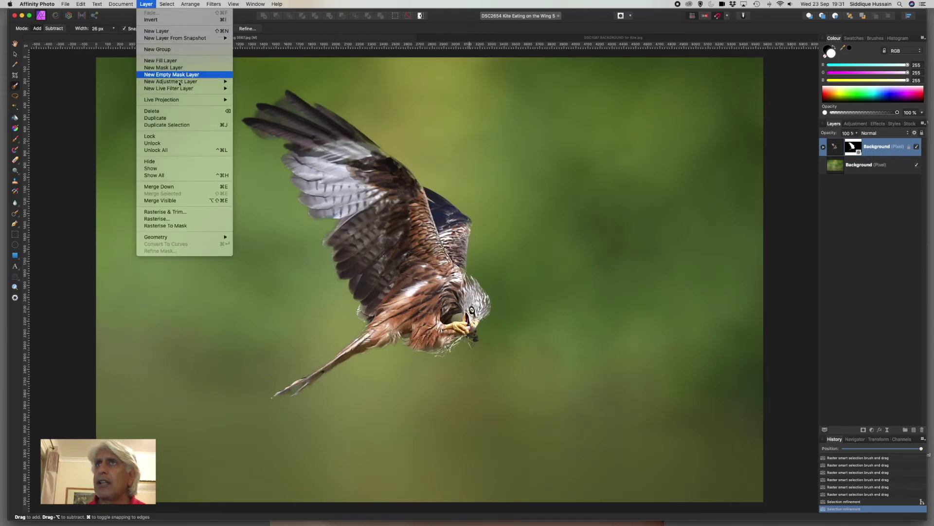
left_click(187, 186)
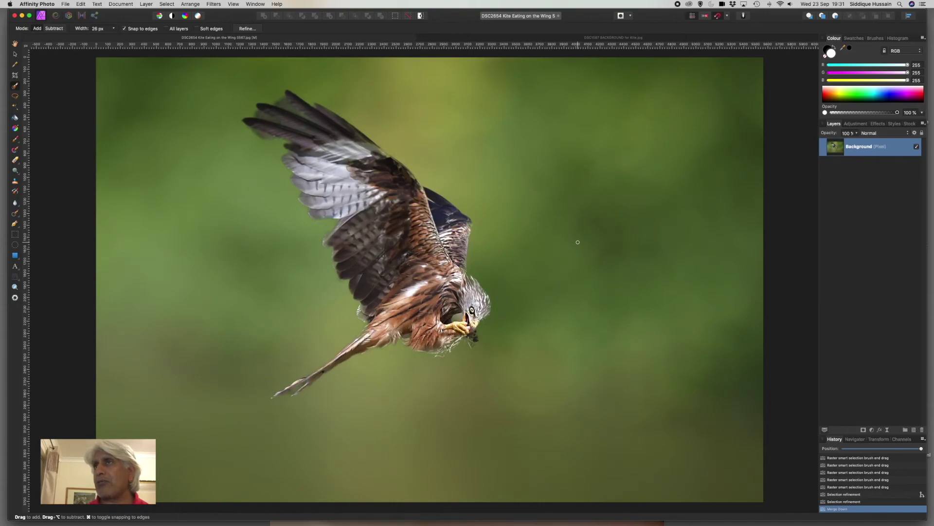
scroll(481, 321, "up", 5)
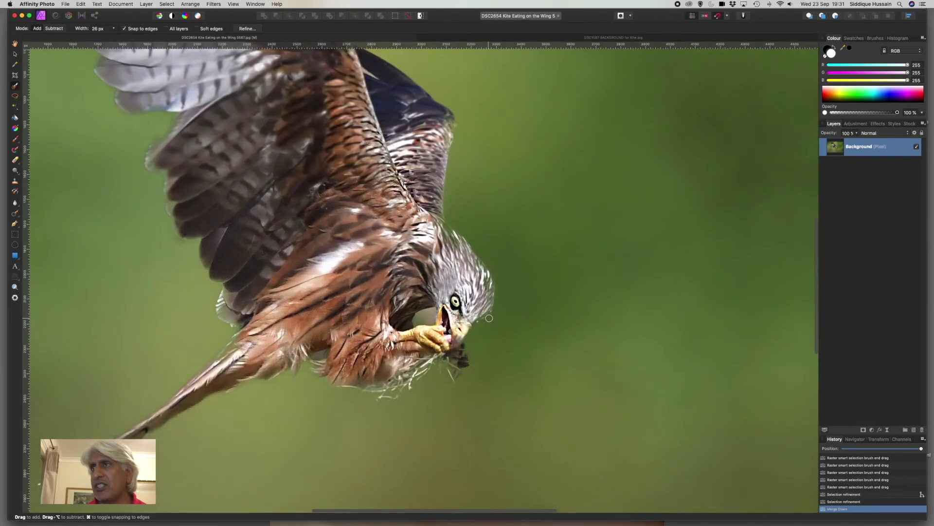
scroll(490, 317, "down", 6)
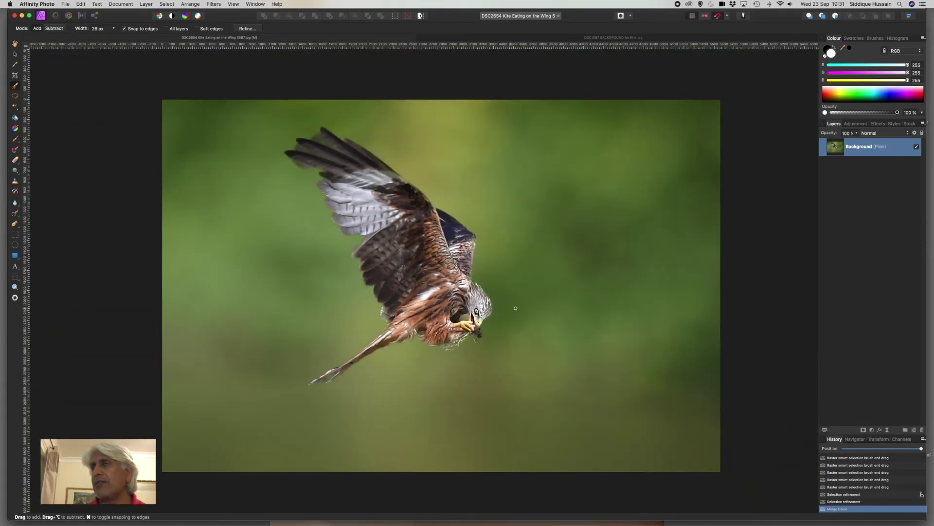
scroll(514, 313, "up", 1)
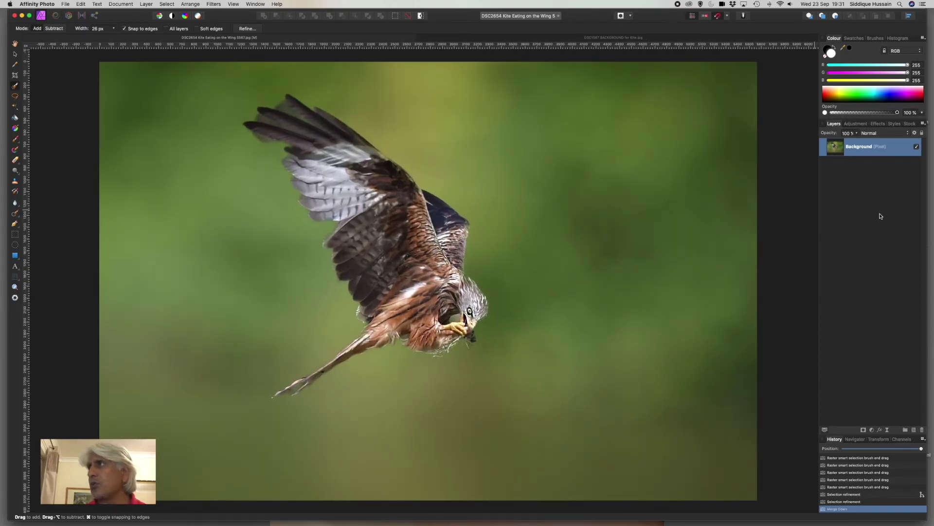
left_click(872, 430)
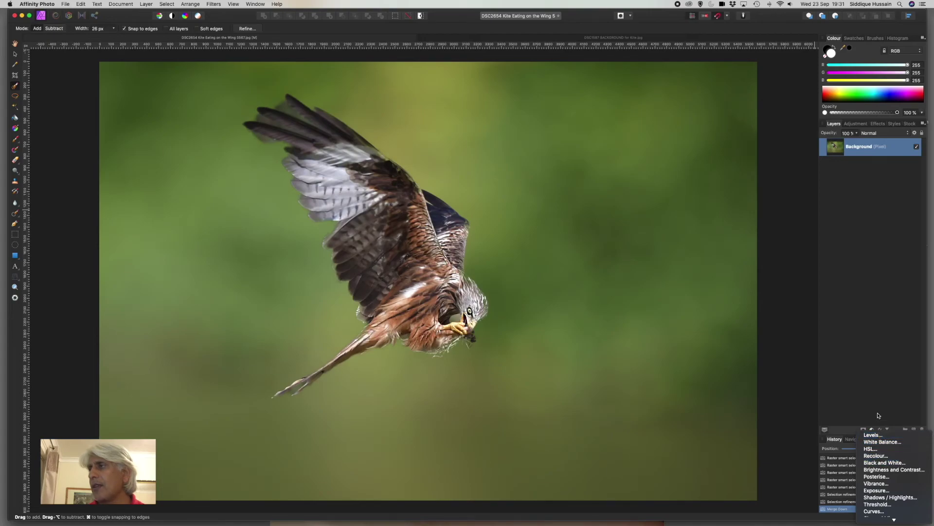
left_click(870, 360)
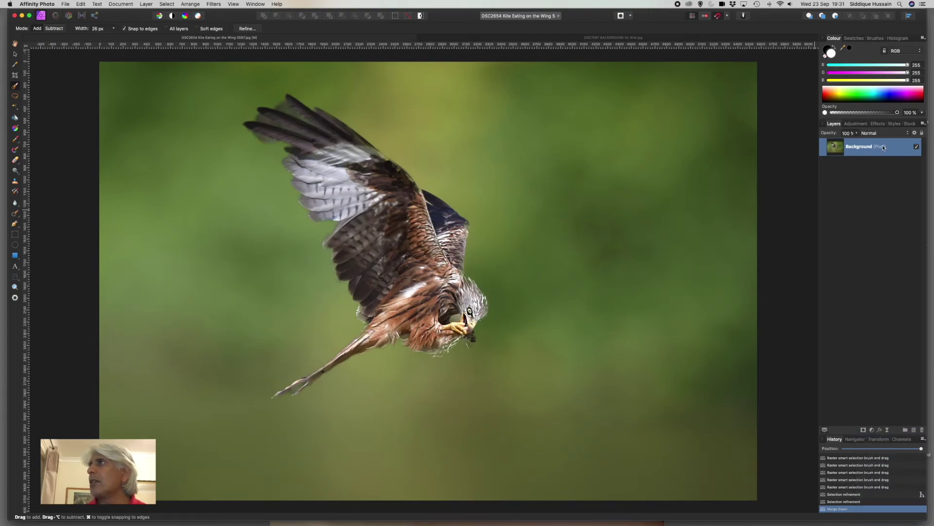
left_click(855, 124)
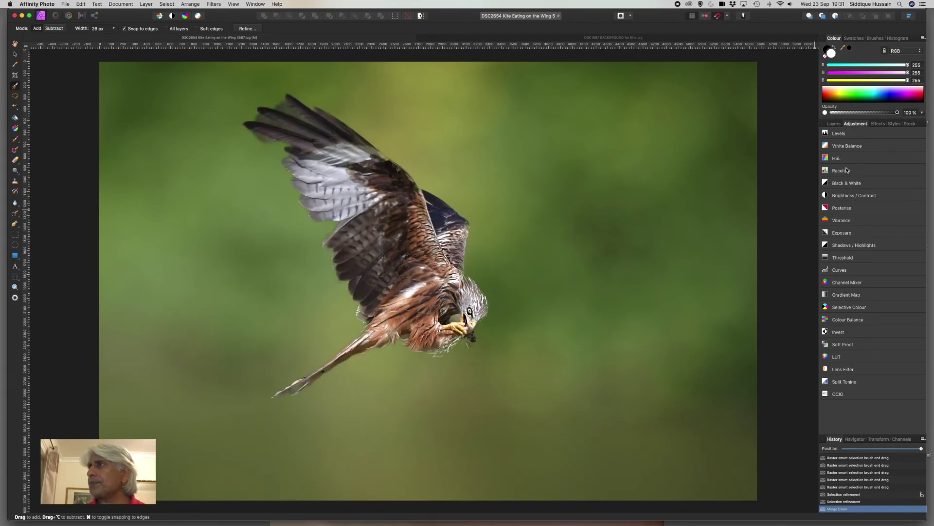
left_click_drag(801, 137, 803, 127)
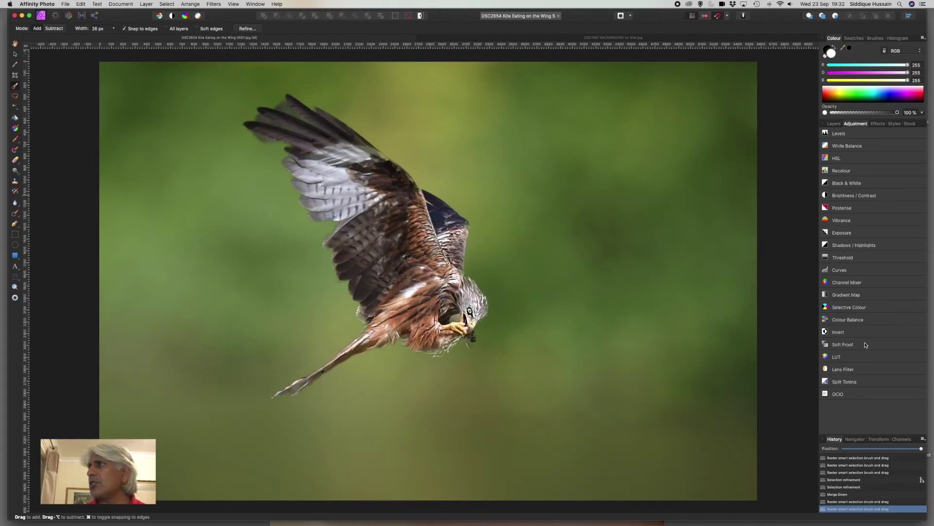
left_click(834, 124)
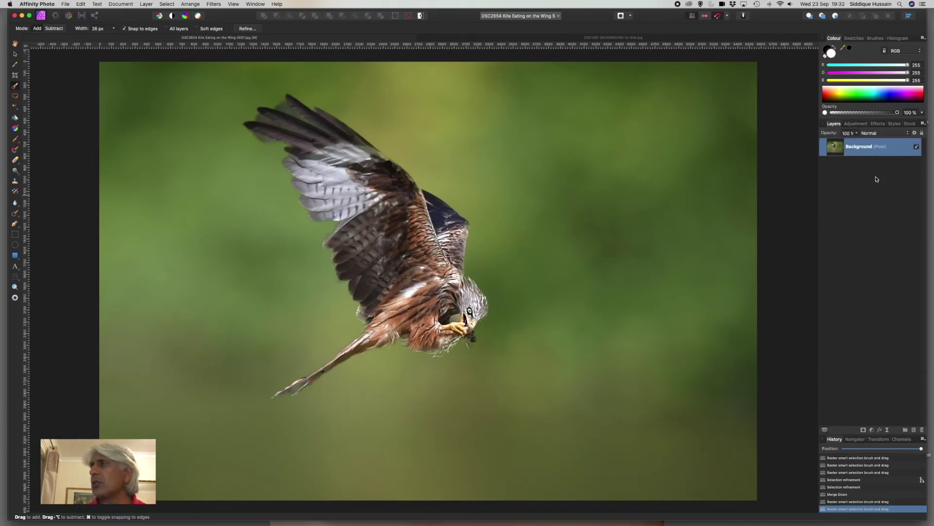
Step: Duplicate the merged Background layer, try Colour Dodge on the copy and settle on Overlay as its blend mode
right_click(859, 148)
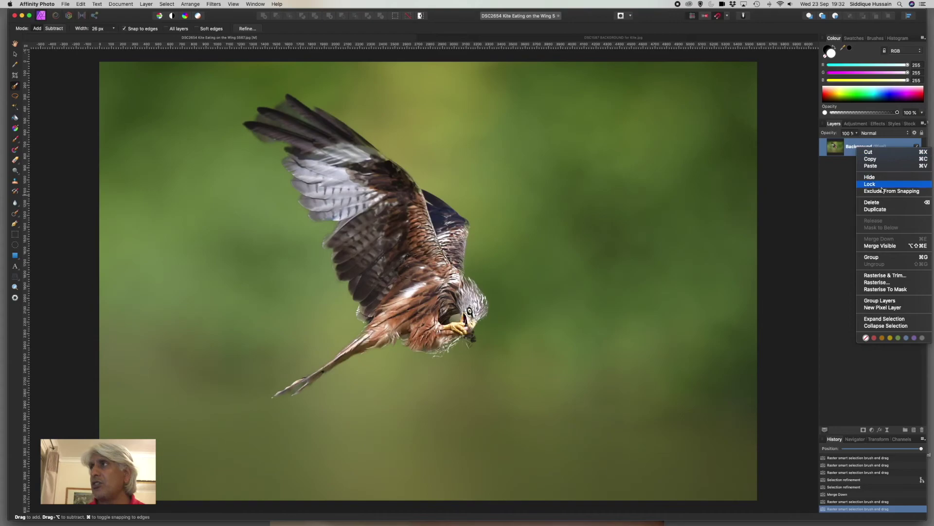
left_click(876, 209)
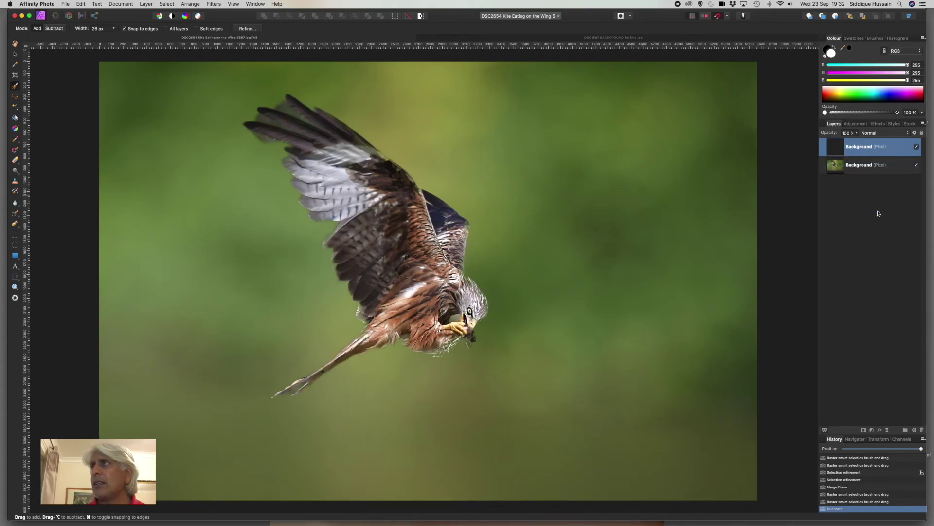
left_click(904, 135)
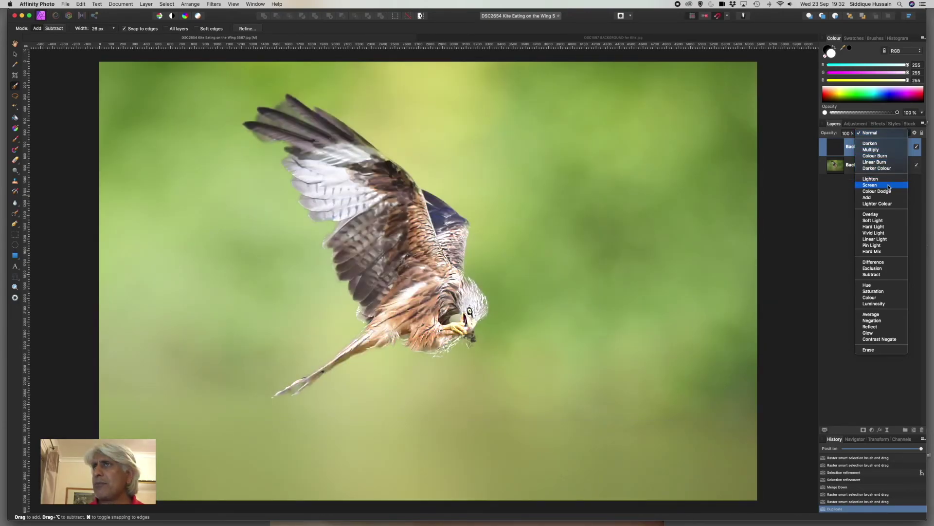
left_click(889, 191)
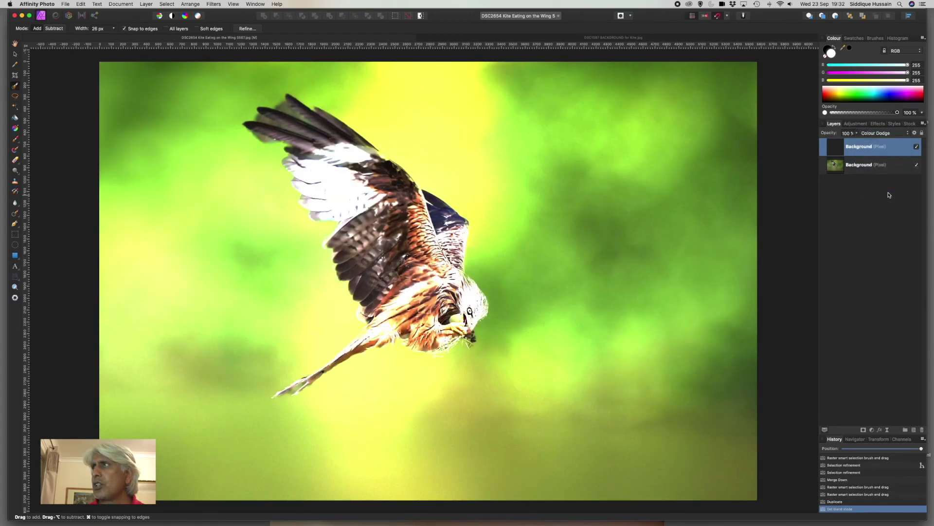
left_click(888, 133)
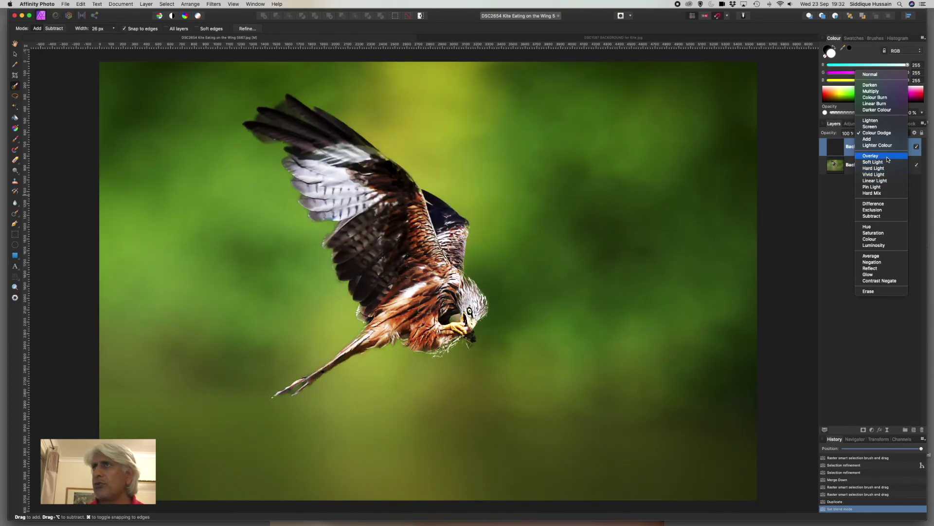
left_click(872, 156)
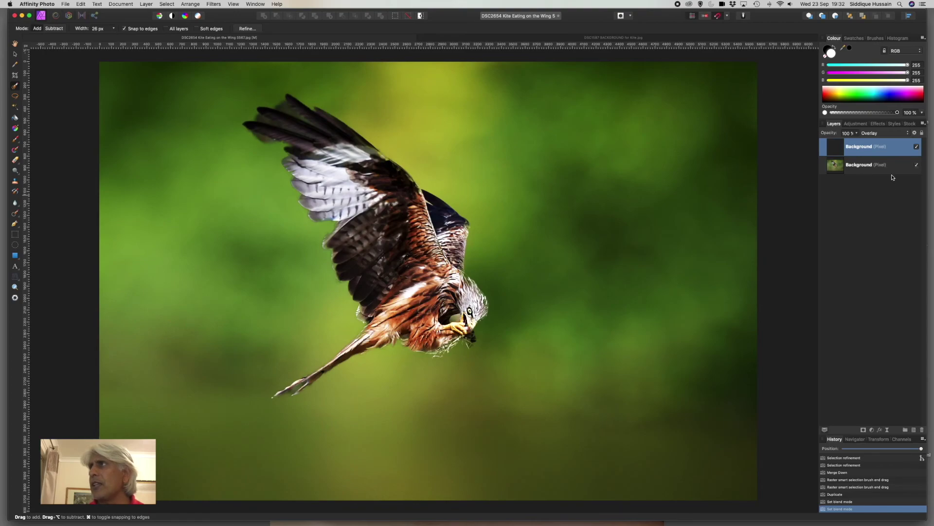
Step: Toggle the Overlay copy's visibility to compare the image with and without the effect
left_click(917, 148)
left_click(916, 148)
left_click(917, 148)
left_click(916, 148)
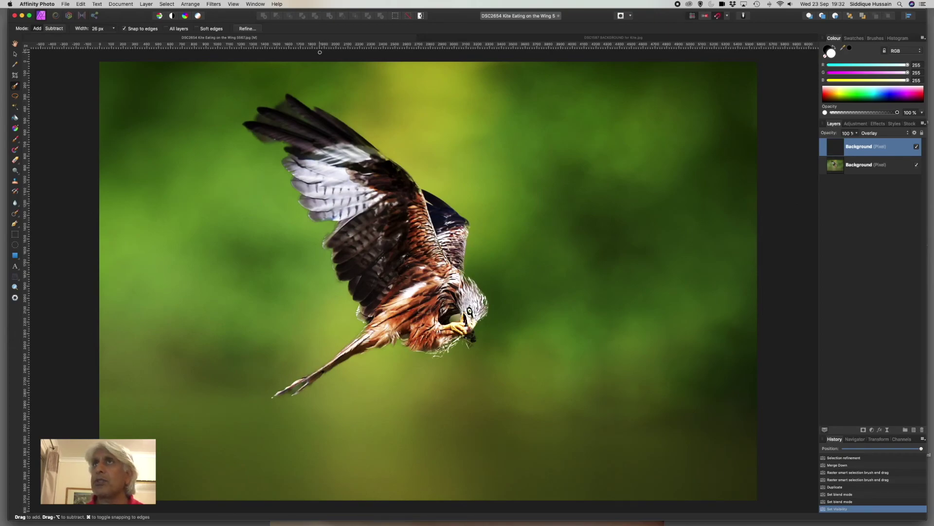
Step: Set up a JPEG export of the whole document with the quality at 92 and proceed to saving it
left_click(66, 6)
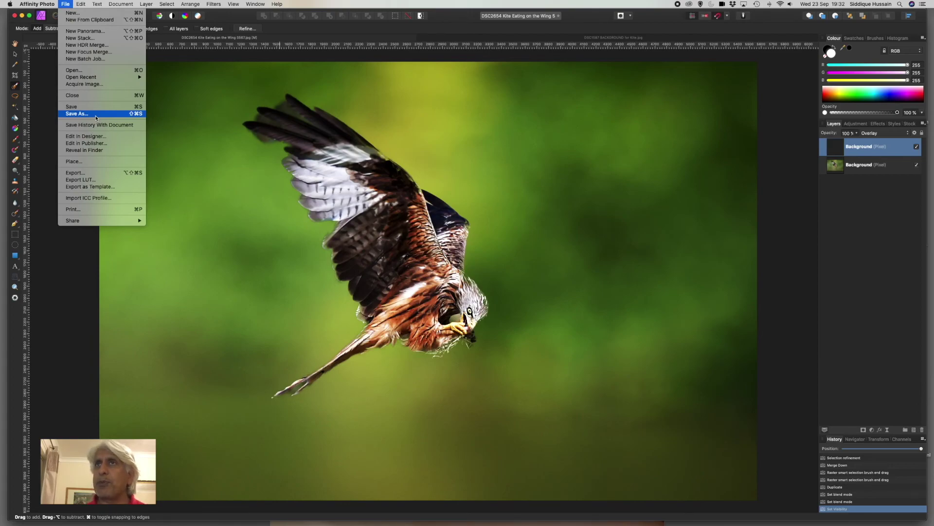
left_click(98, 173)
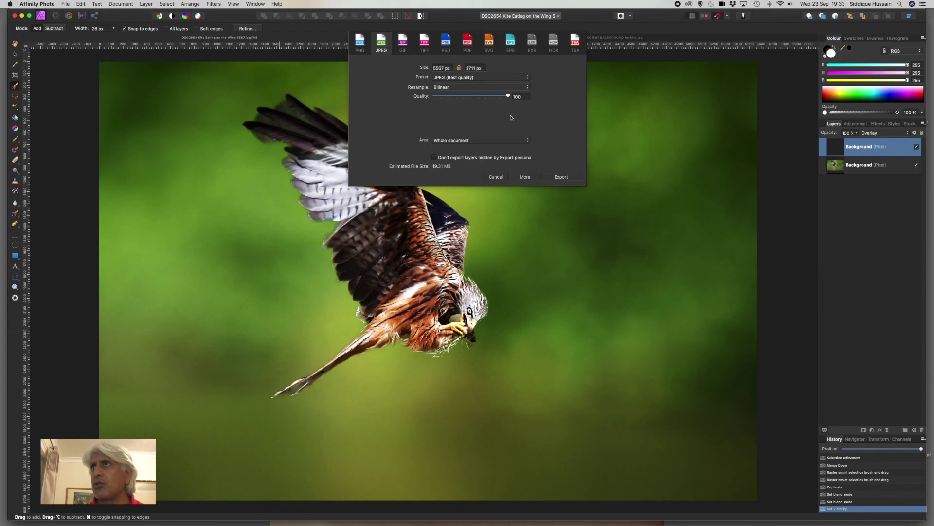
left_click_drag(507, 99, 501, 99)
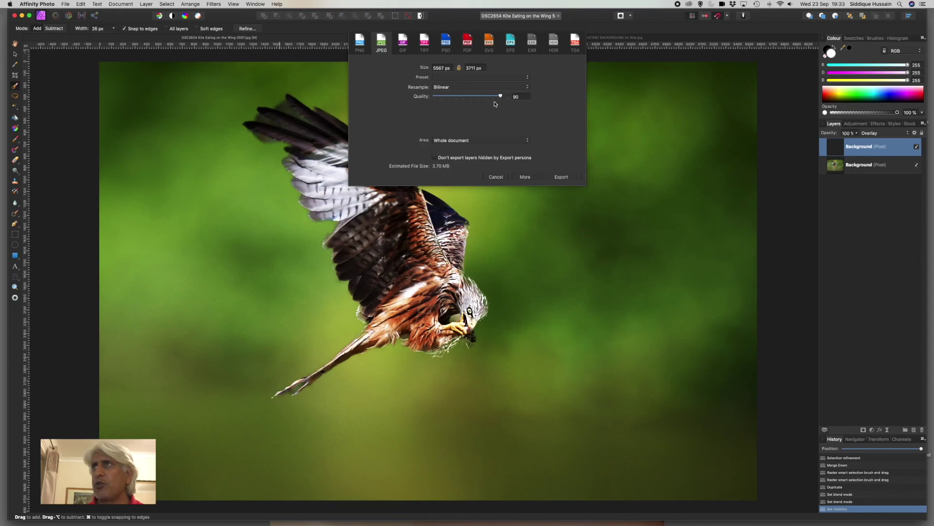
left_click_drag(500, 97, 502, 97)
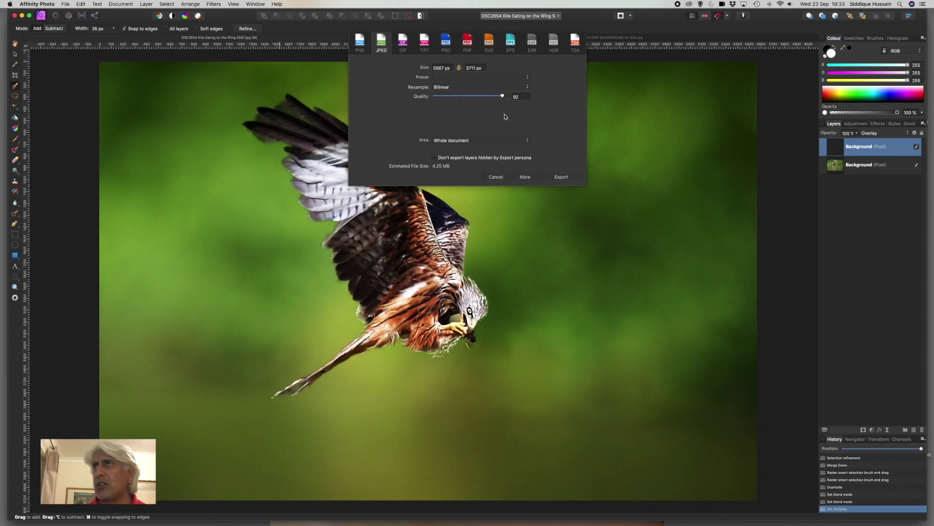
left_click(561, 177)
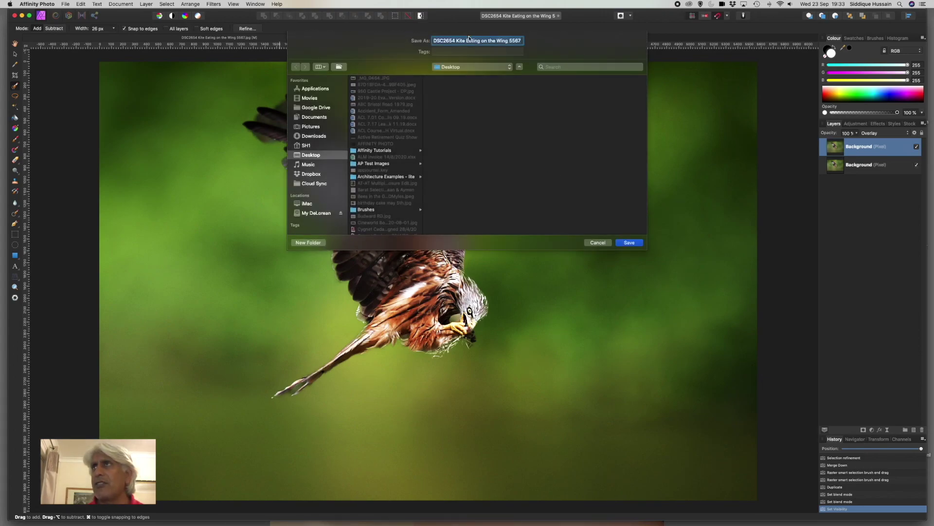
Step: Name the exported image "Kite New Background test" and save it to the Desktop
key("BackSpace")
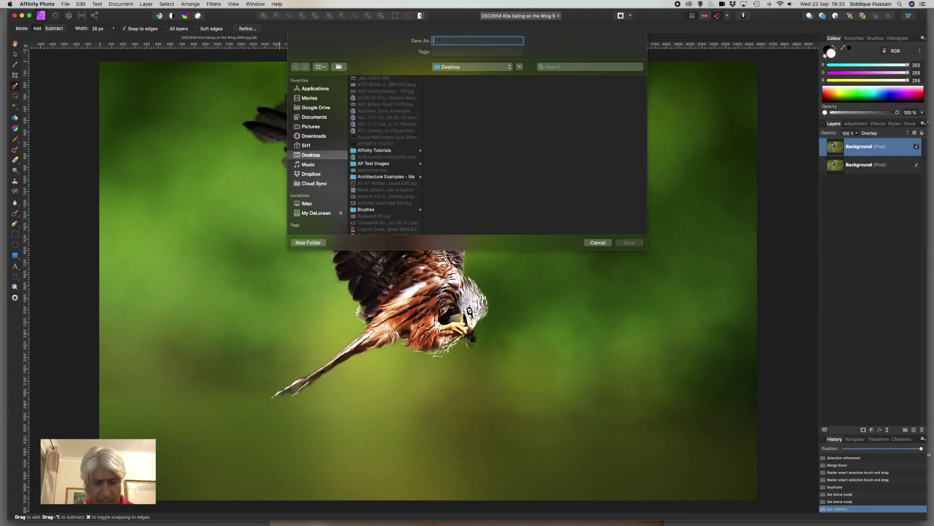
type("Kite New")
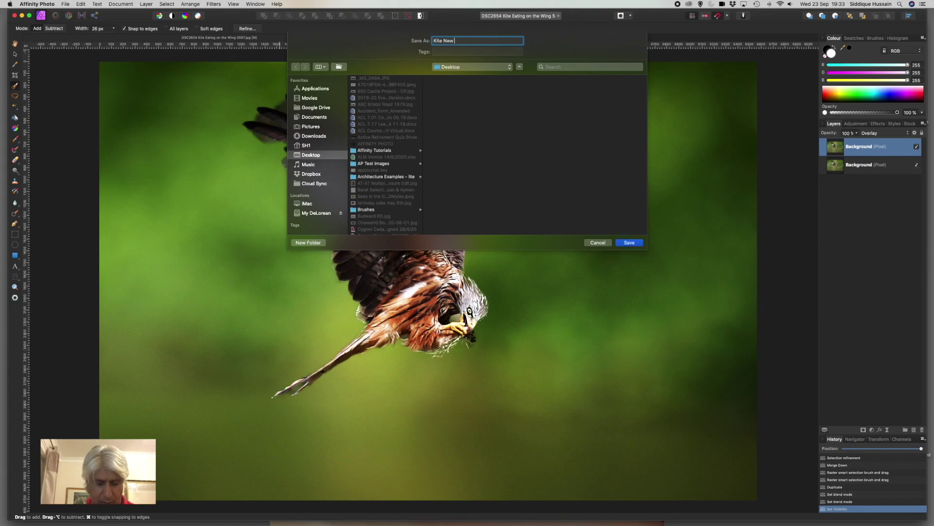
type(" Background test")
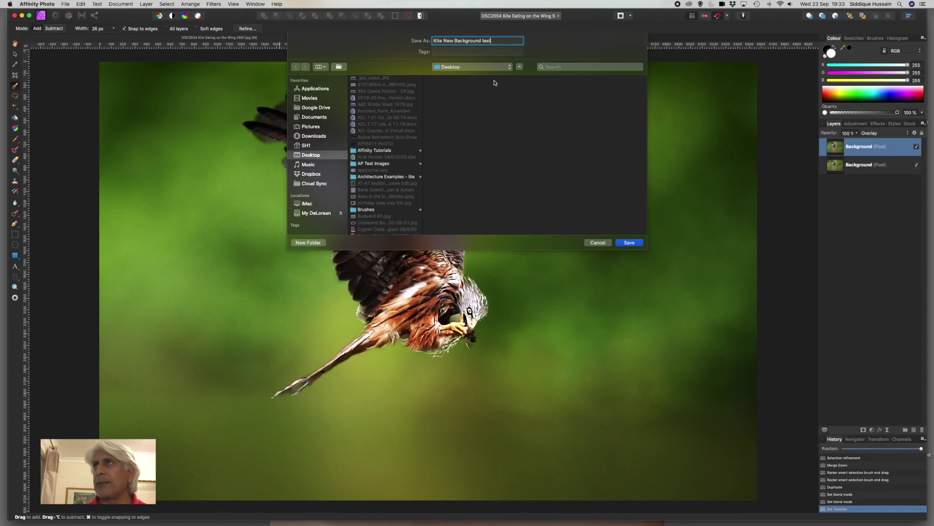
left_click(623, 246)
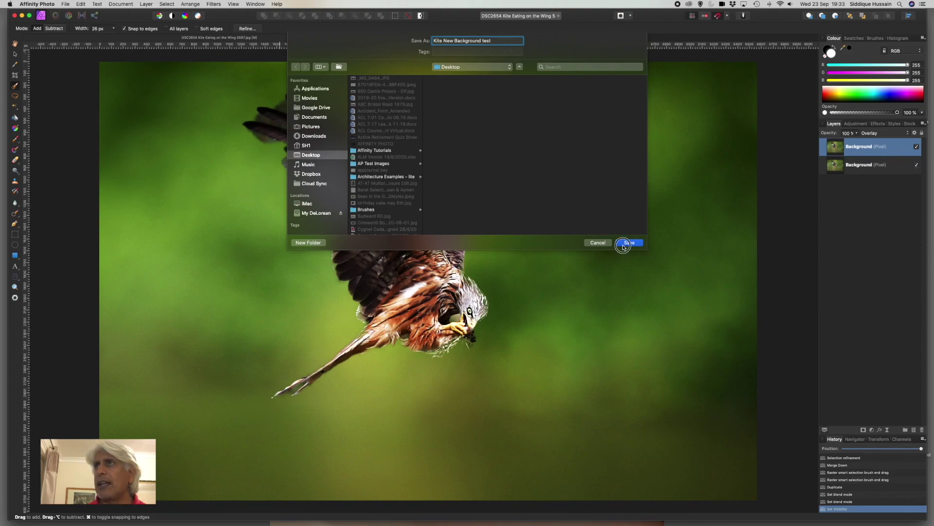